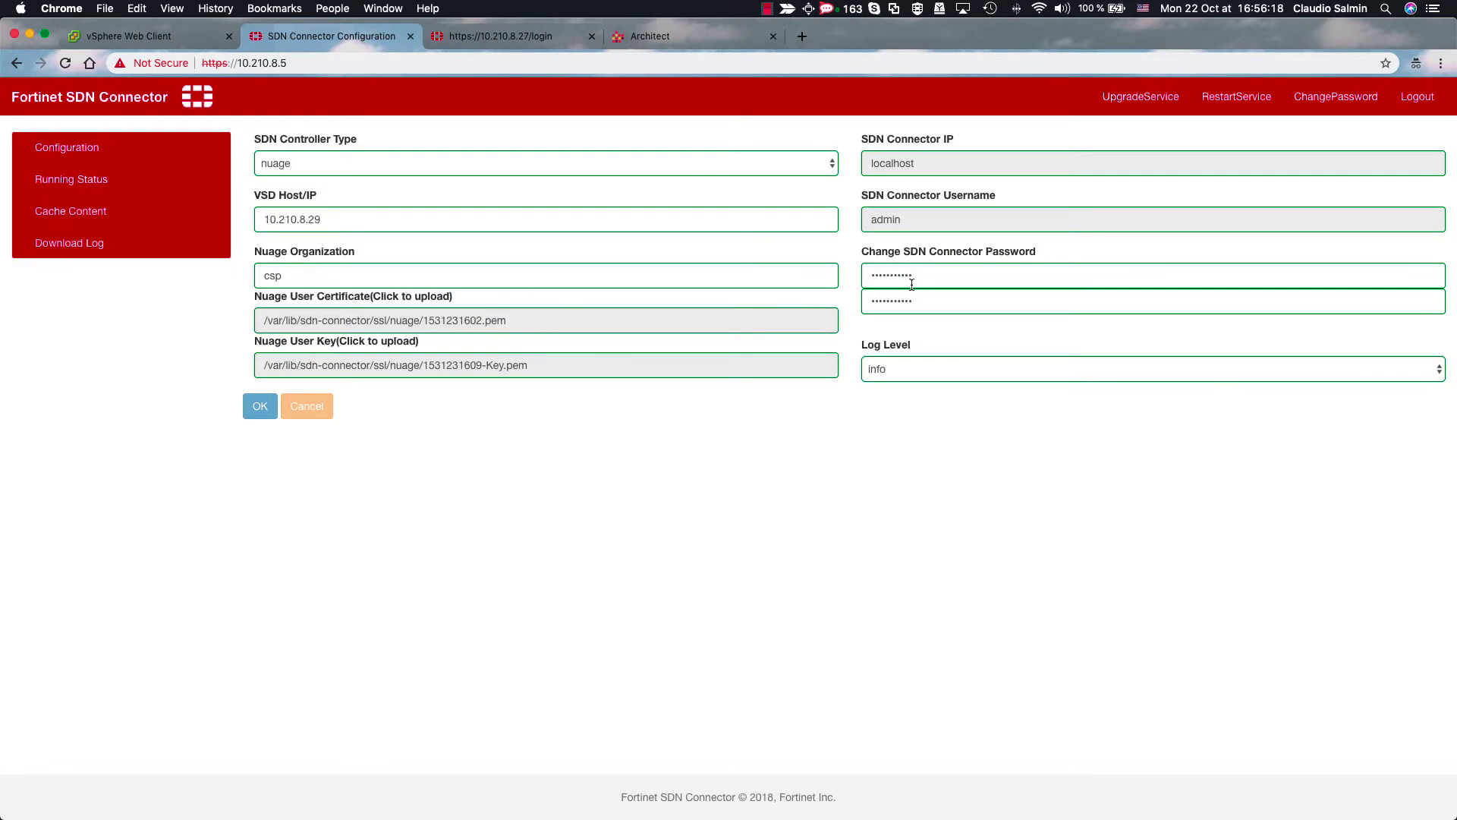
# - Confirm syncing, controller and connector show green, then list the 5 cached endpoints with policy groups and IPs
pyautogui.click(83, 189)
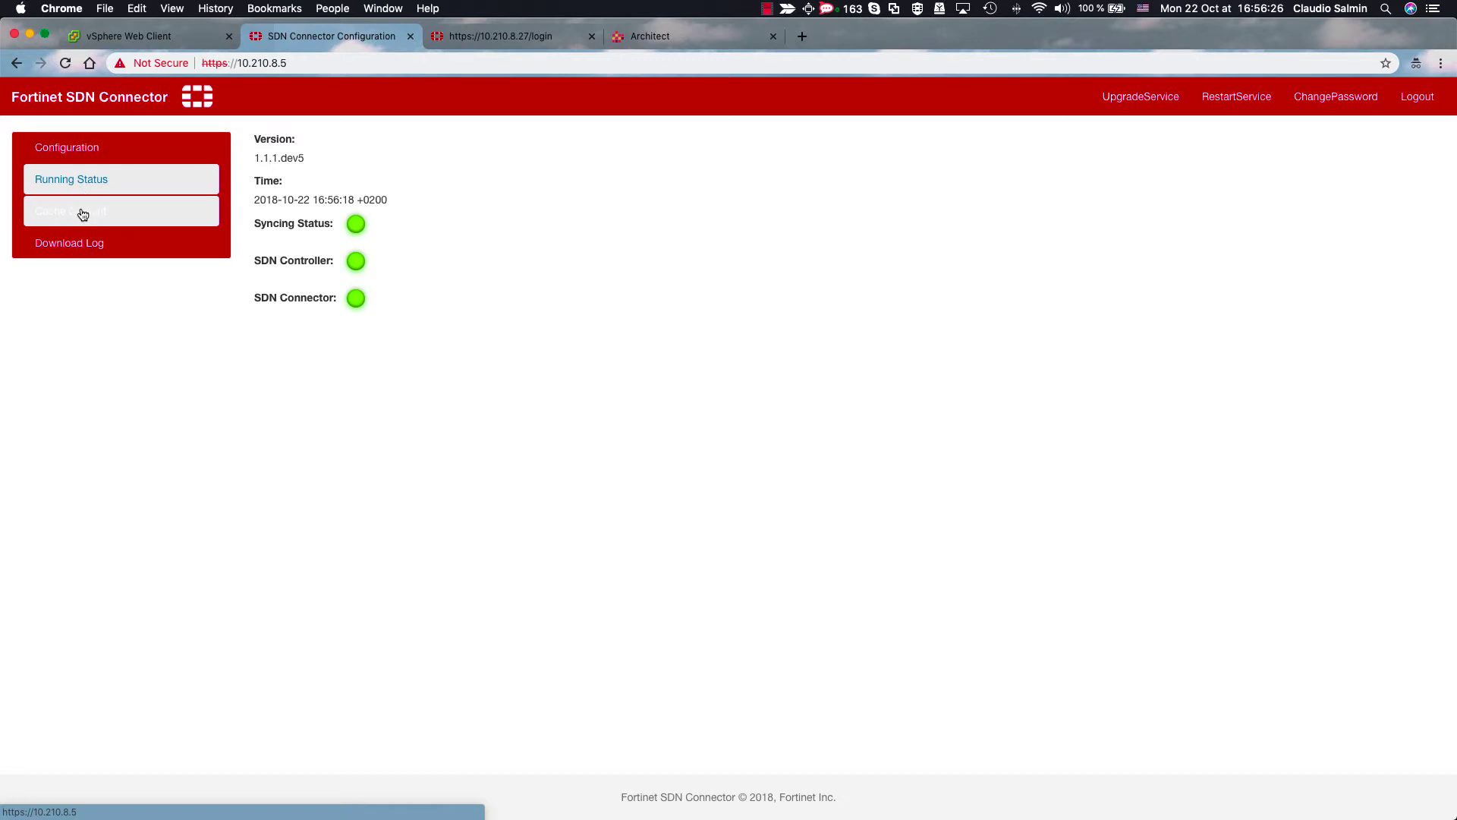
pyautogui.click(84, 215)
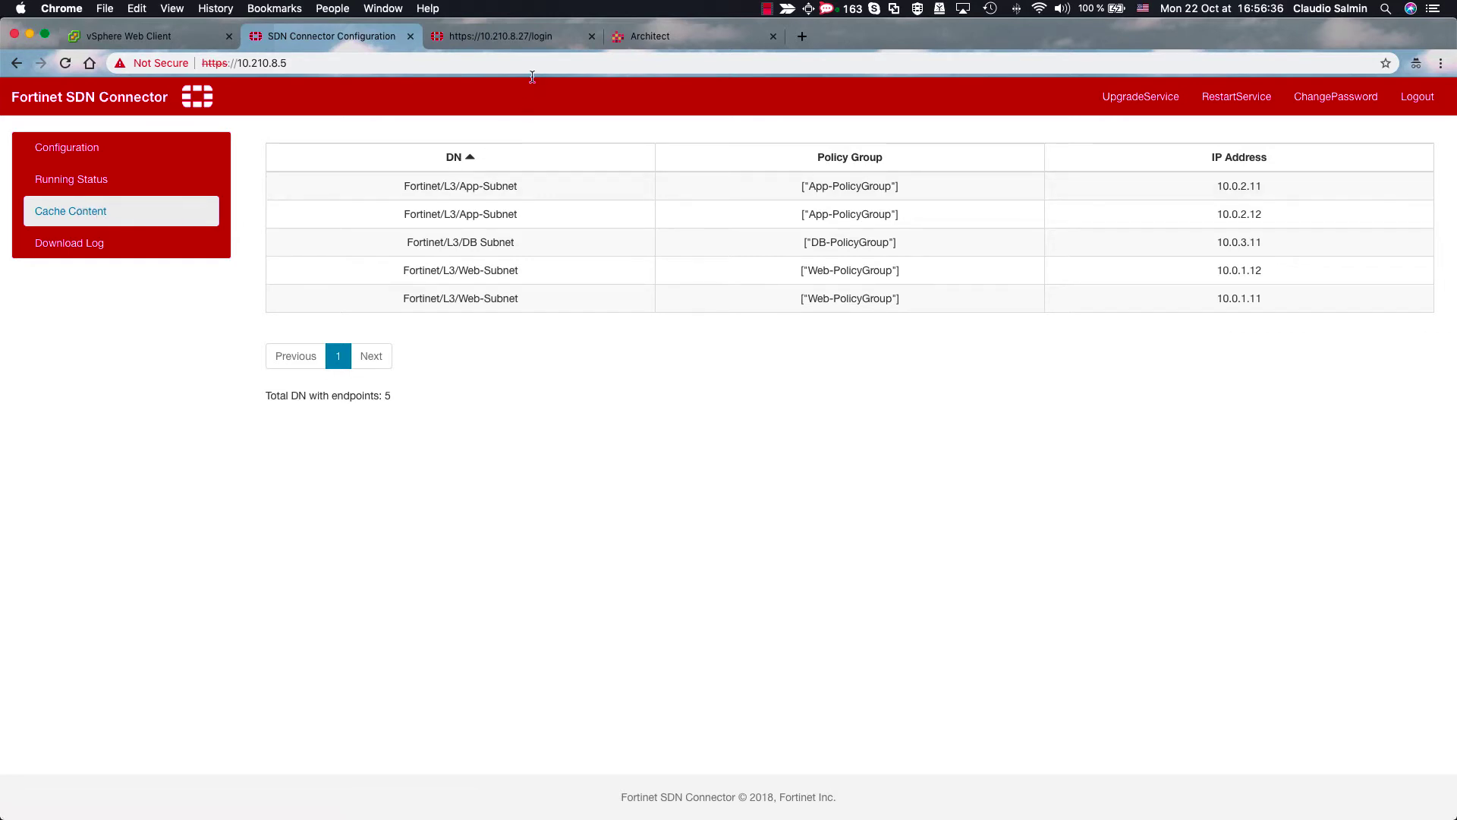
# - Log in to FortiGate as admin, postpone the password change, and go to Security Fabric > Fabric Connectors
pyautogui.click(522, 42)
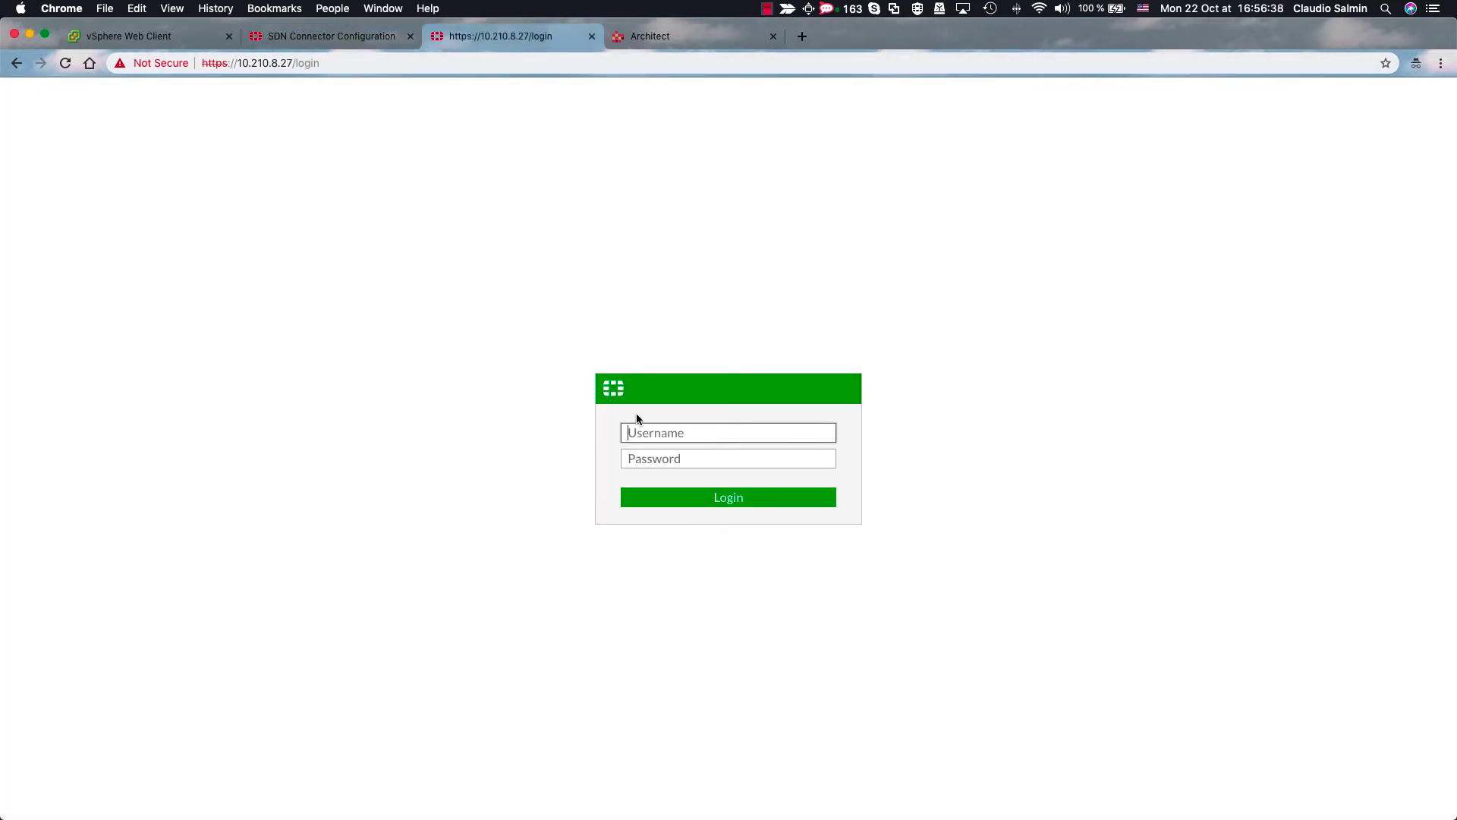
pyautogui.write('admin')
pyautogui.press('Return')
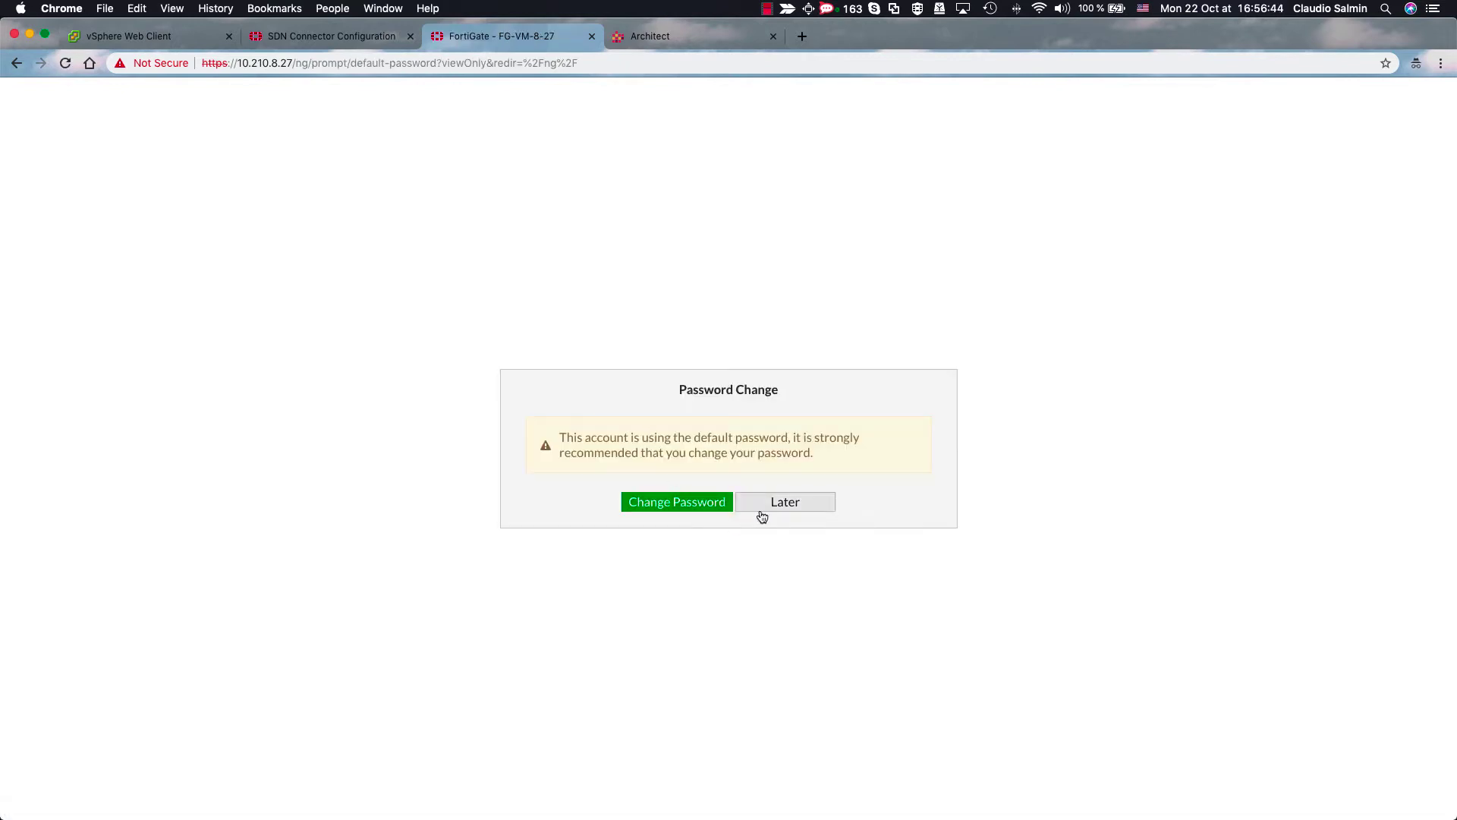
pyautogui.click(765, 516)
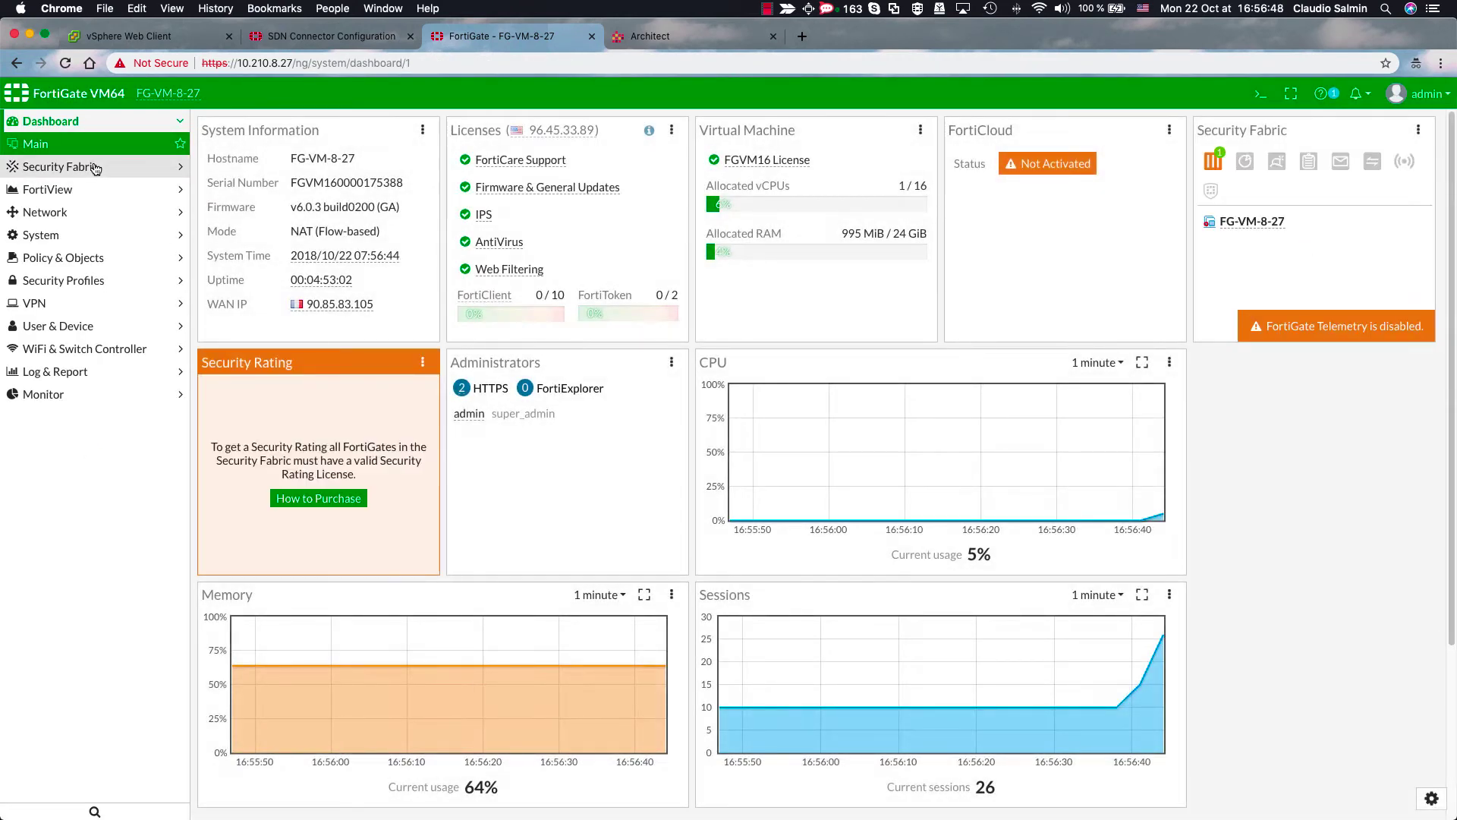
pyautogui.click(94, 167)
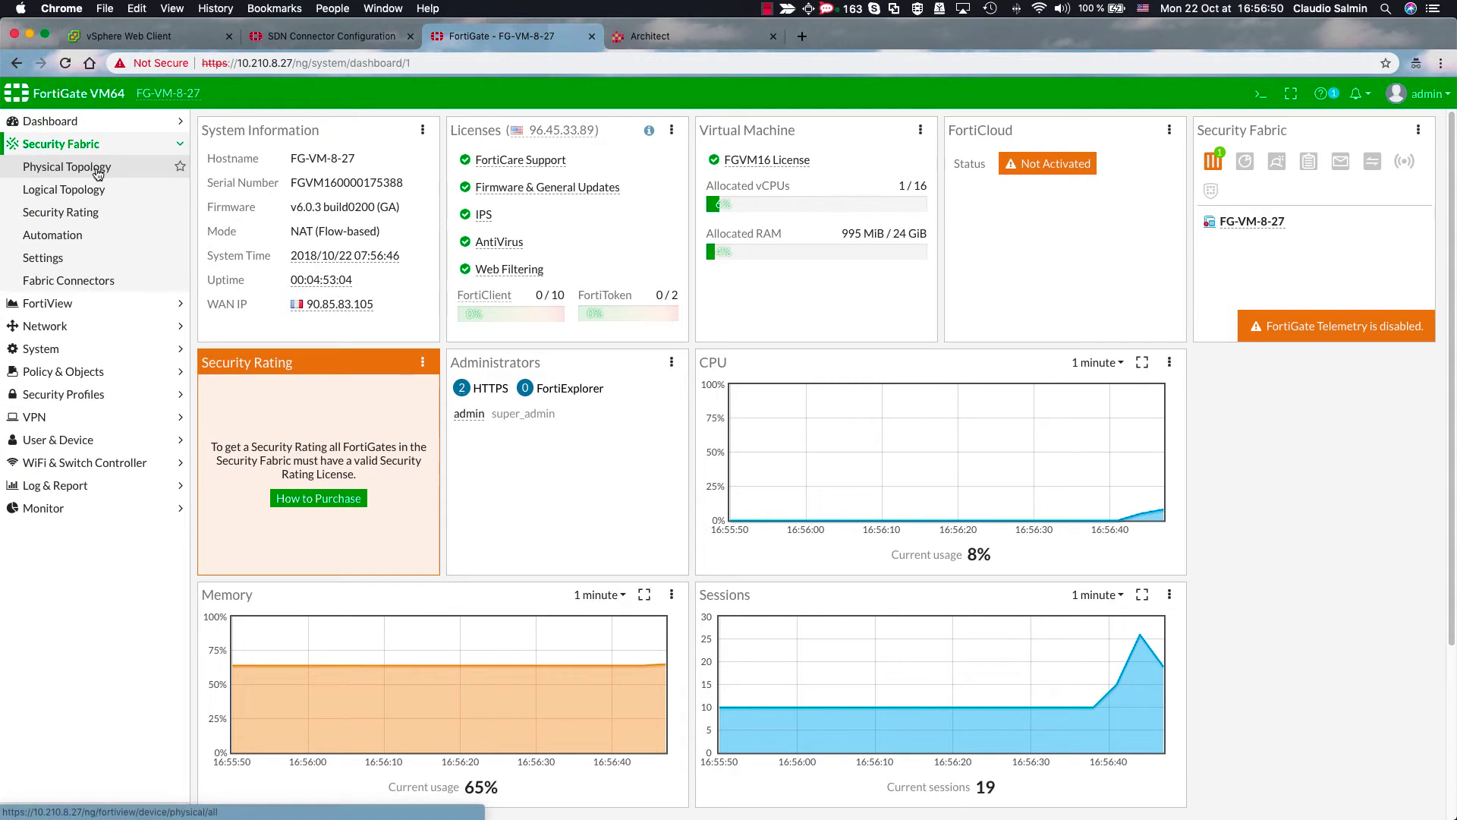
pyautogui.click(107, 283)
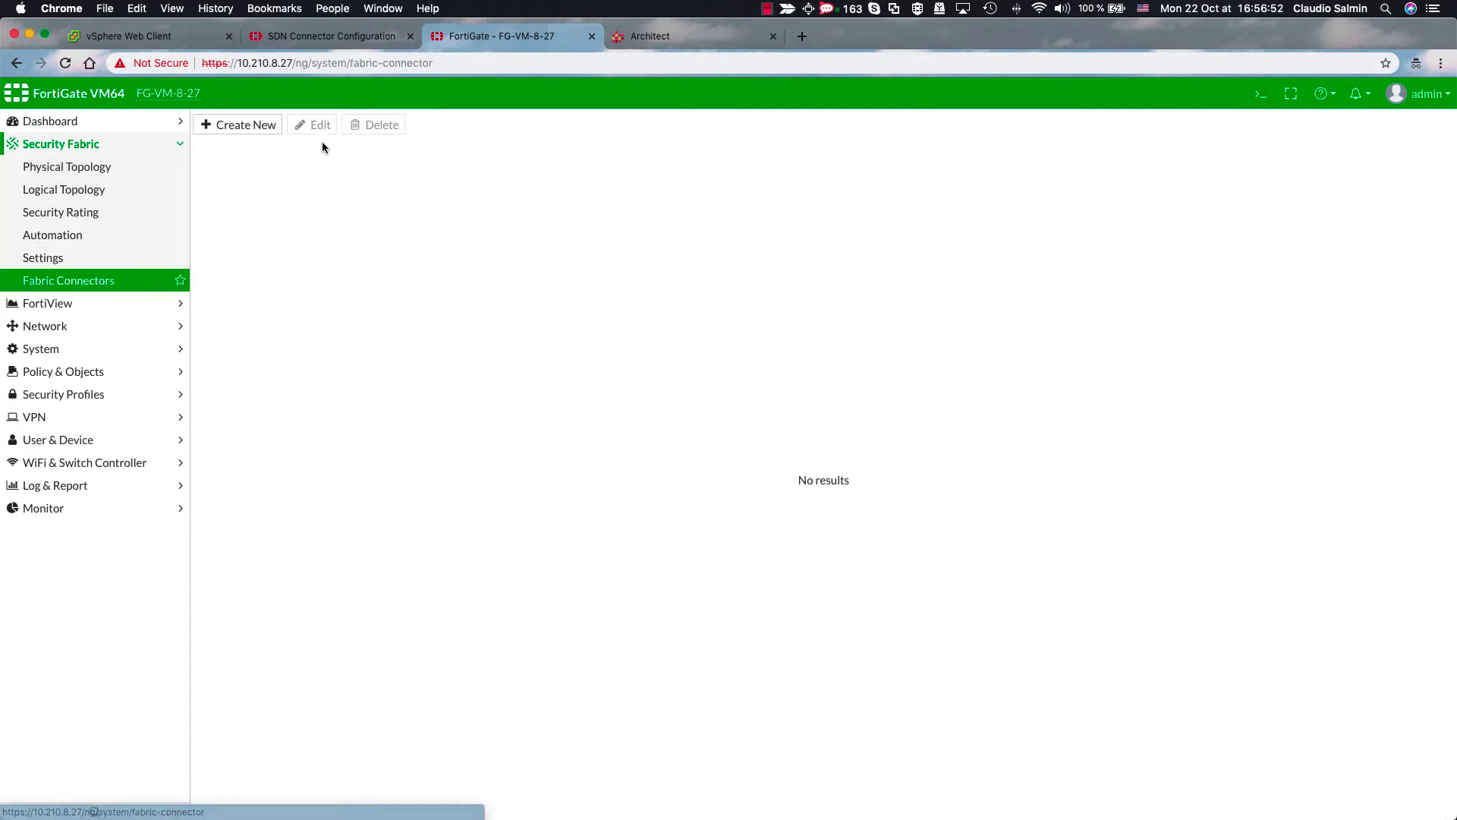
# - Start a Nuage Virtualized Services Platform connector named Nuage-connector with IP 10.210.8.5
pyautogui.click(248, 126)
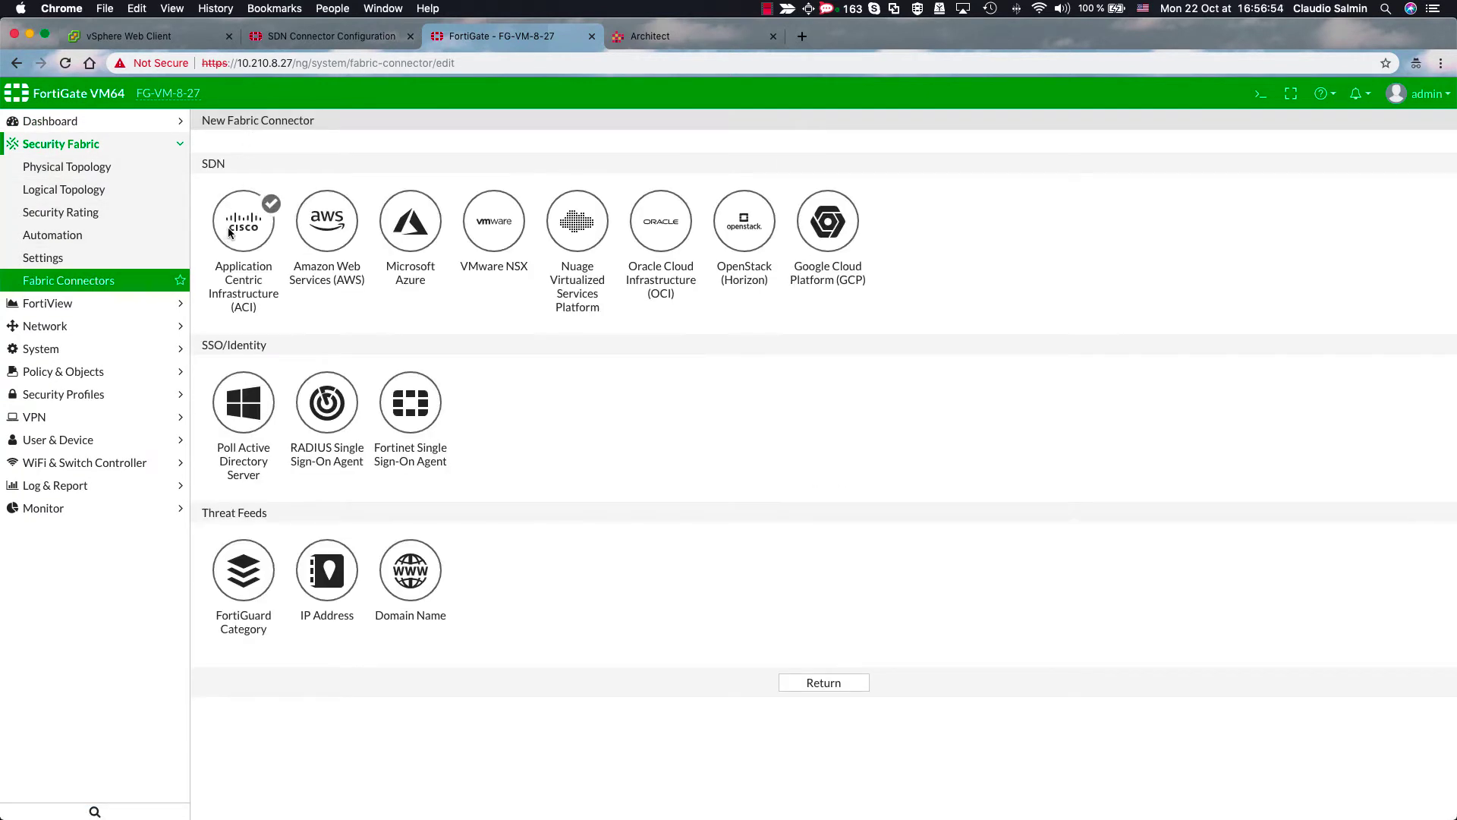
pyautogui.click(580, 228)
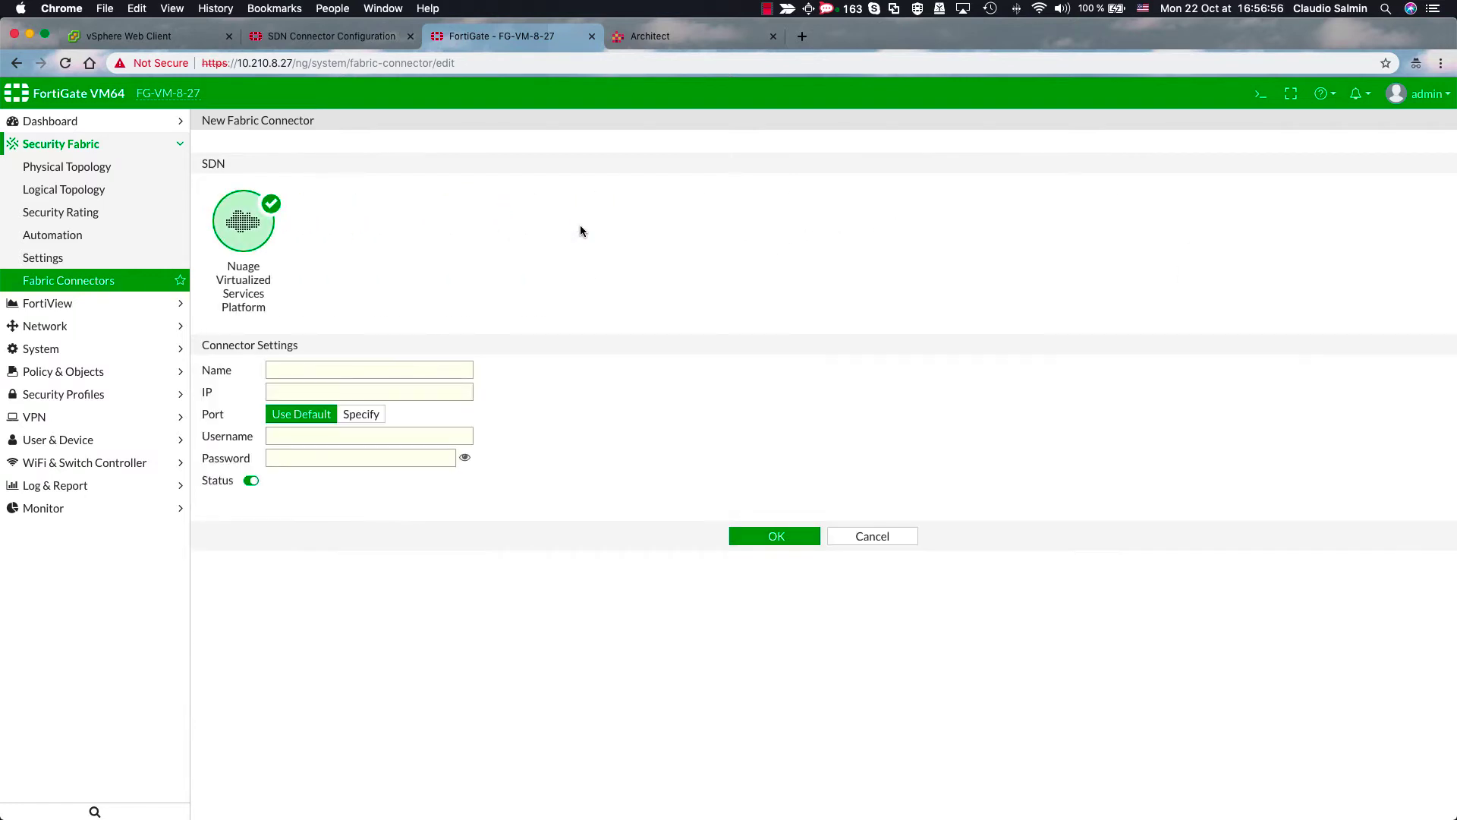
pyautogui.click(363, 372)
pyautogui.write('Nu')
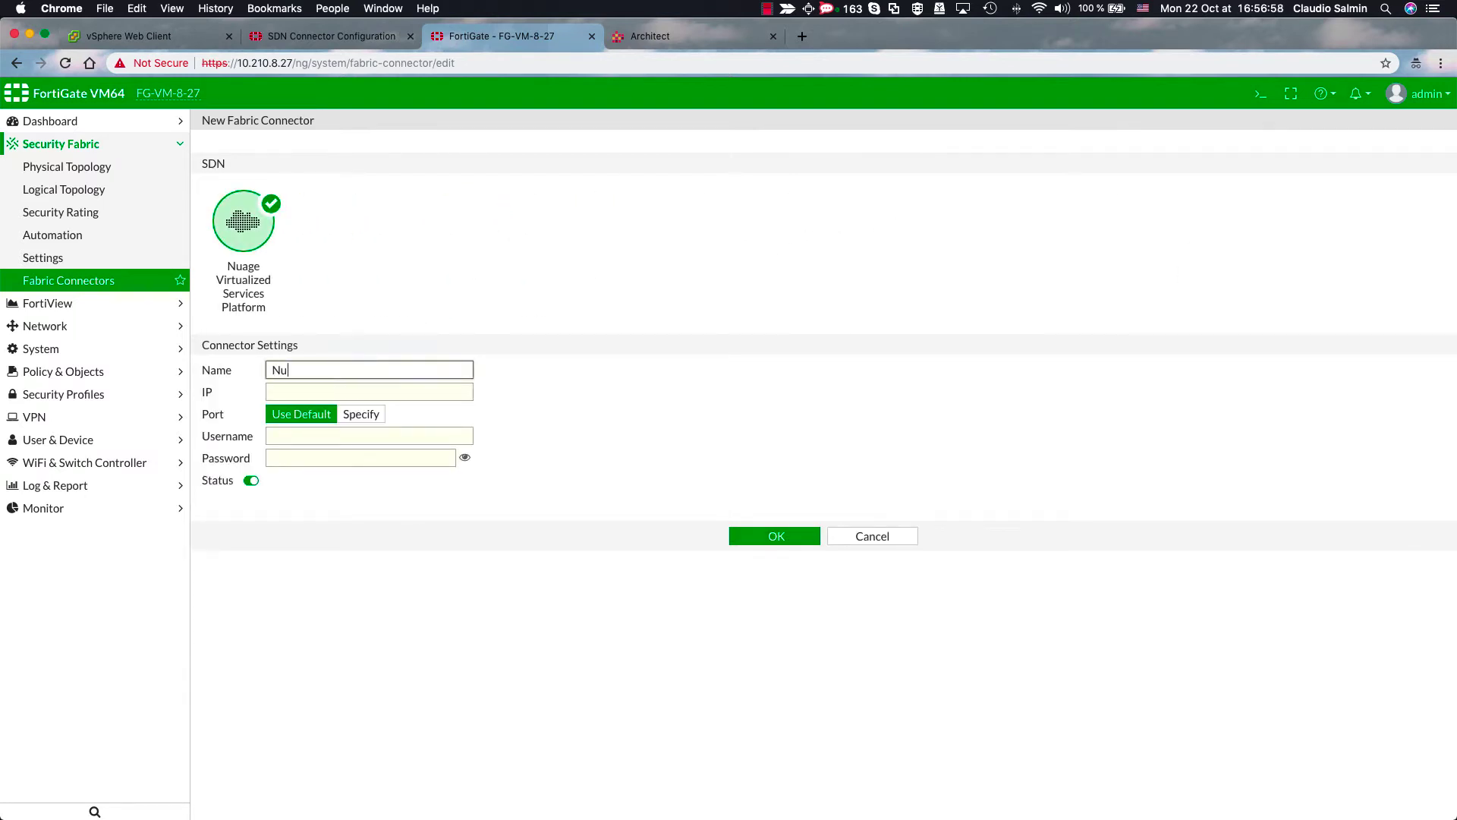
pyautogui.write('age-connector')
pyautogui.press('Tab')
pyautogui.write('10')
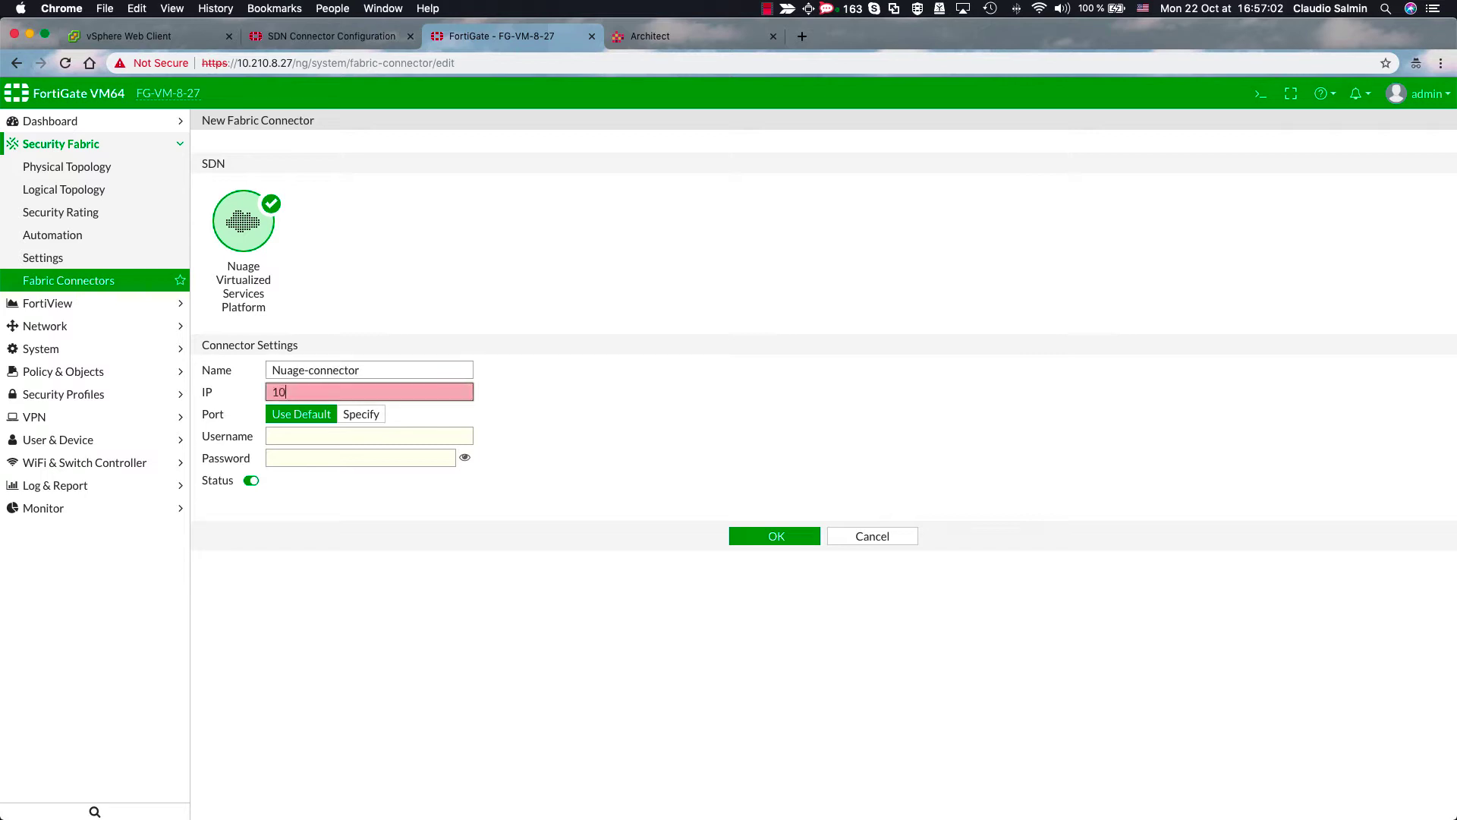
pyautogui.write('.210.8.5')
# - Enter the connector's admin username and password and save Nuage-connector
pyautogui.press('Tab')
pyautogui.press('Tab')
pyautogui.press('Tab')
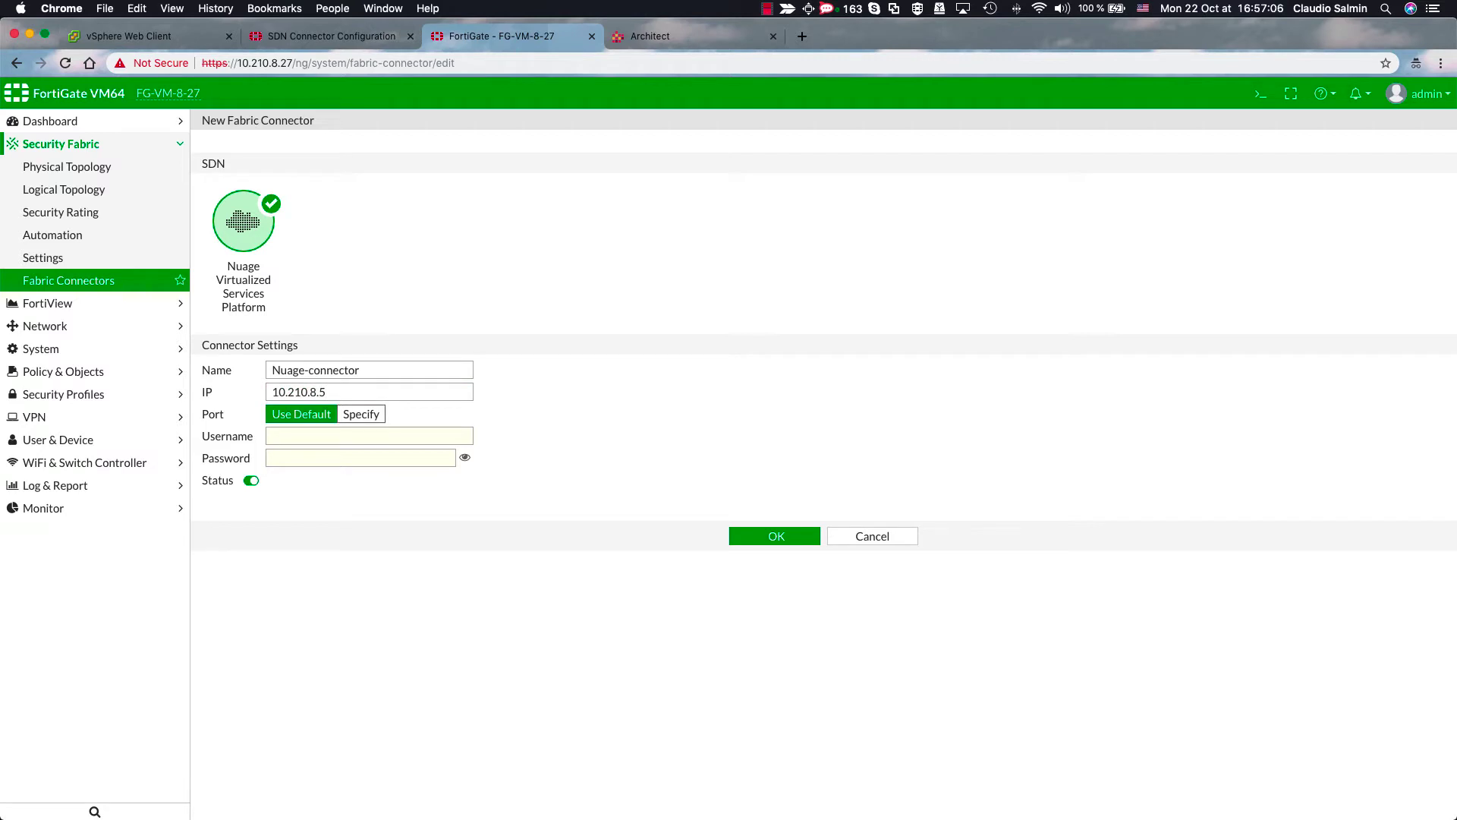
pyautogui.write('admin')
pyautogui.press('Tab')
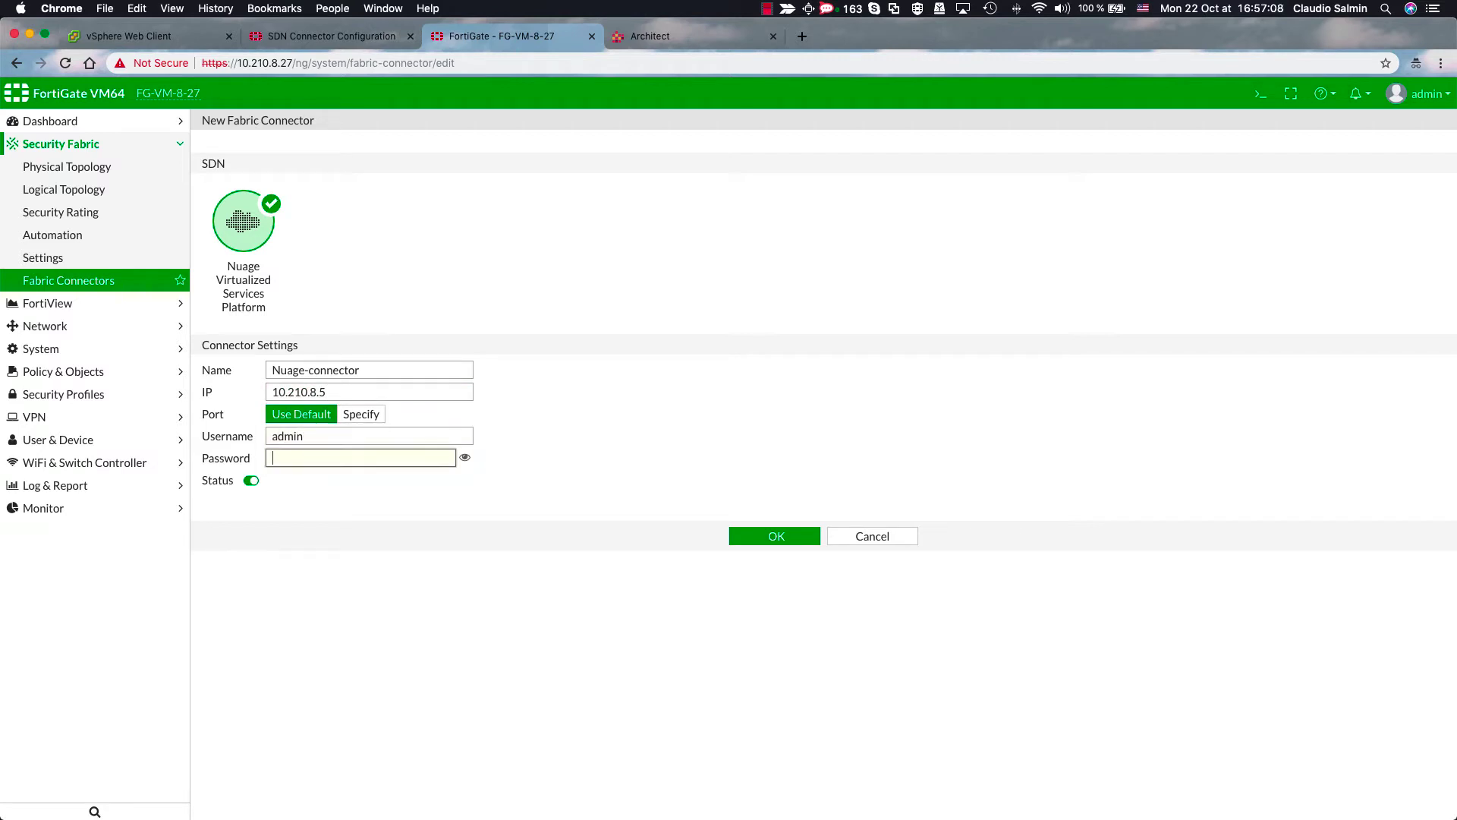
pyautogui.write('•••••••••••')
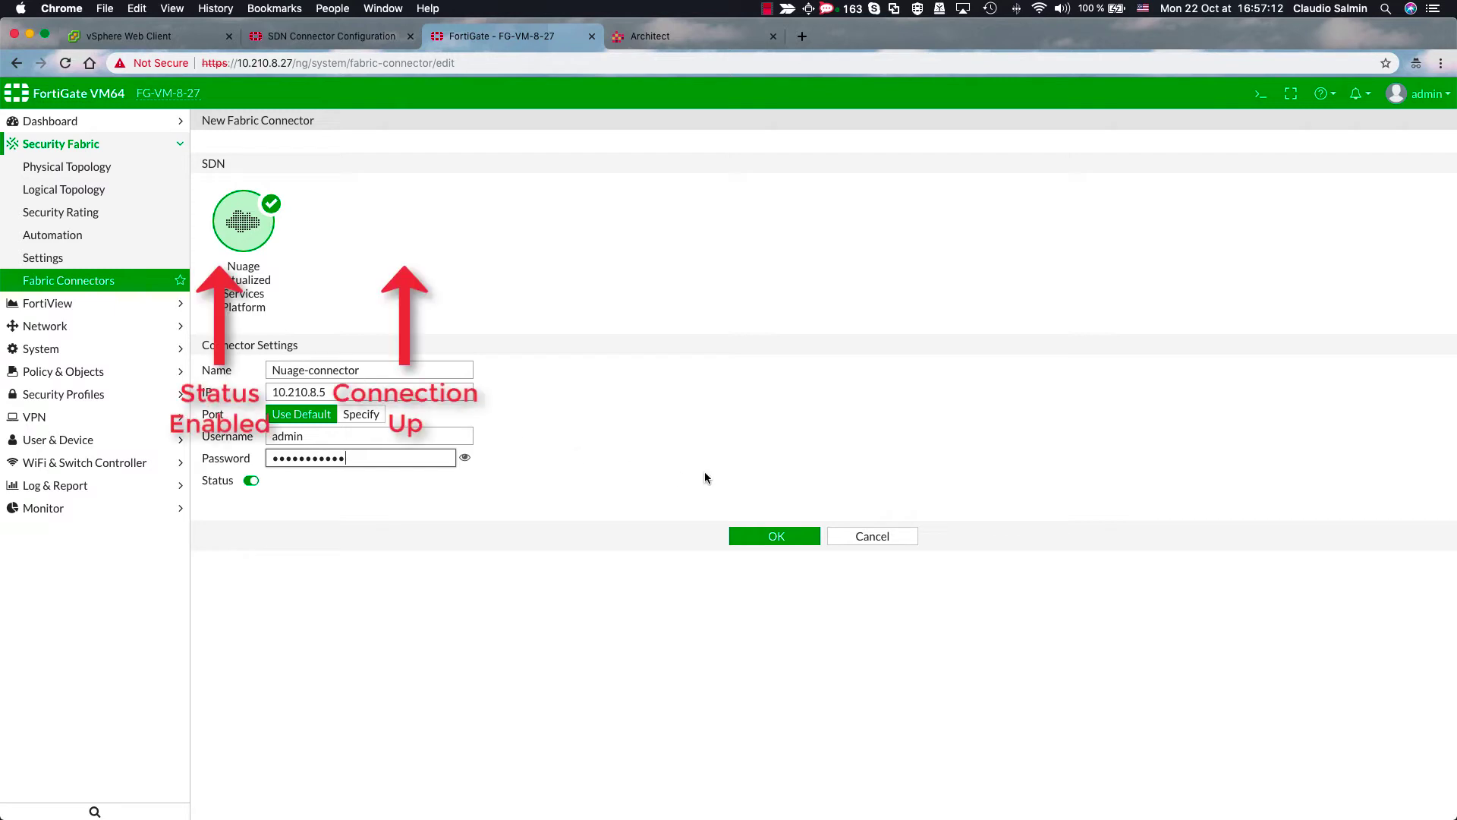
pyautogui.click(777, 537)
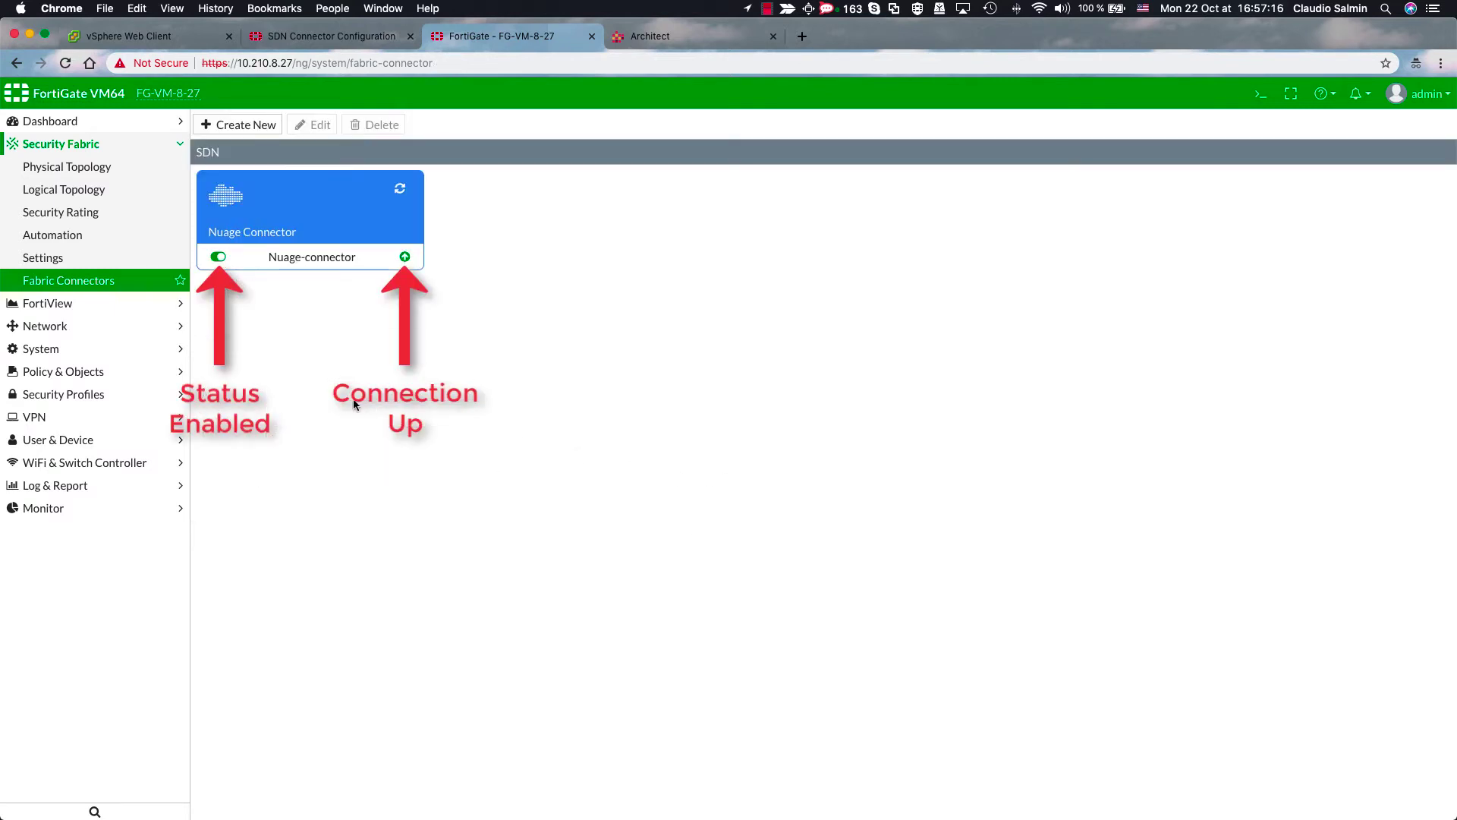
pyautogui.click(119, 372)
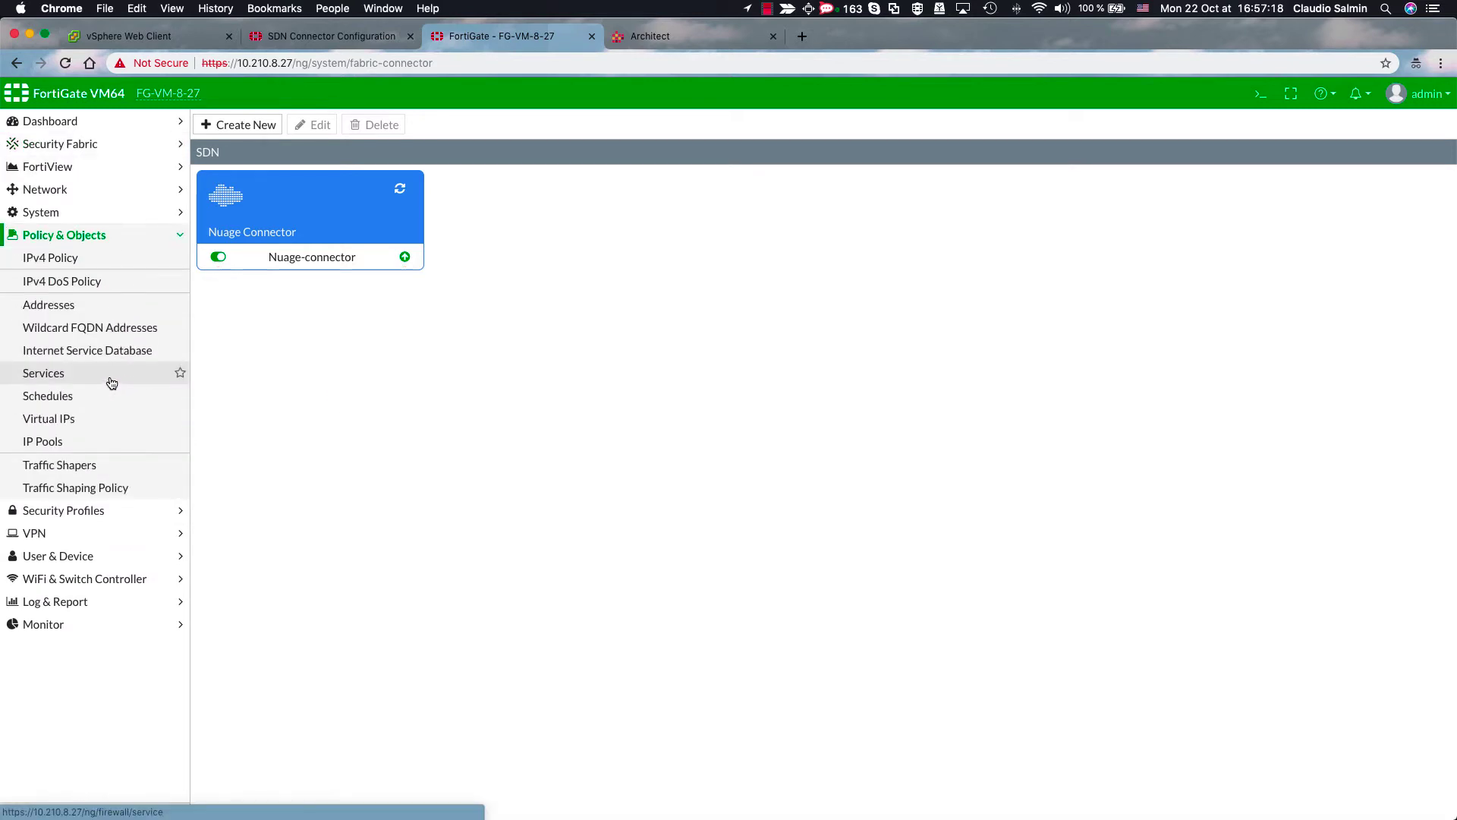
# - Create a new address named App-Subnet with an orange colour
pyautogui.click(104, 305)
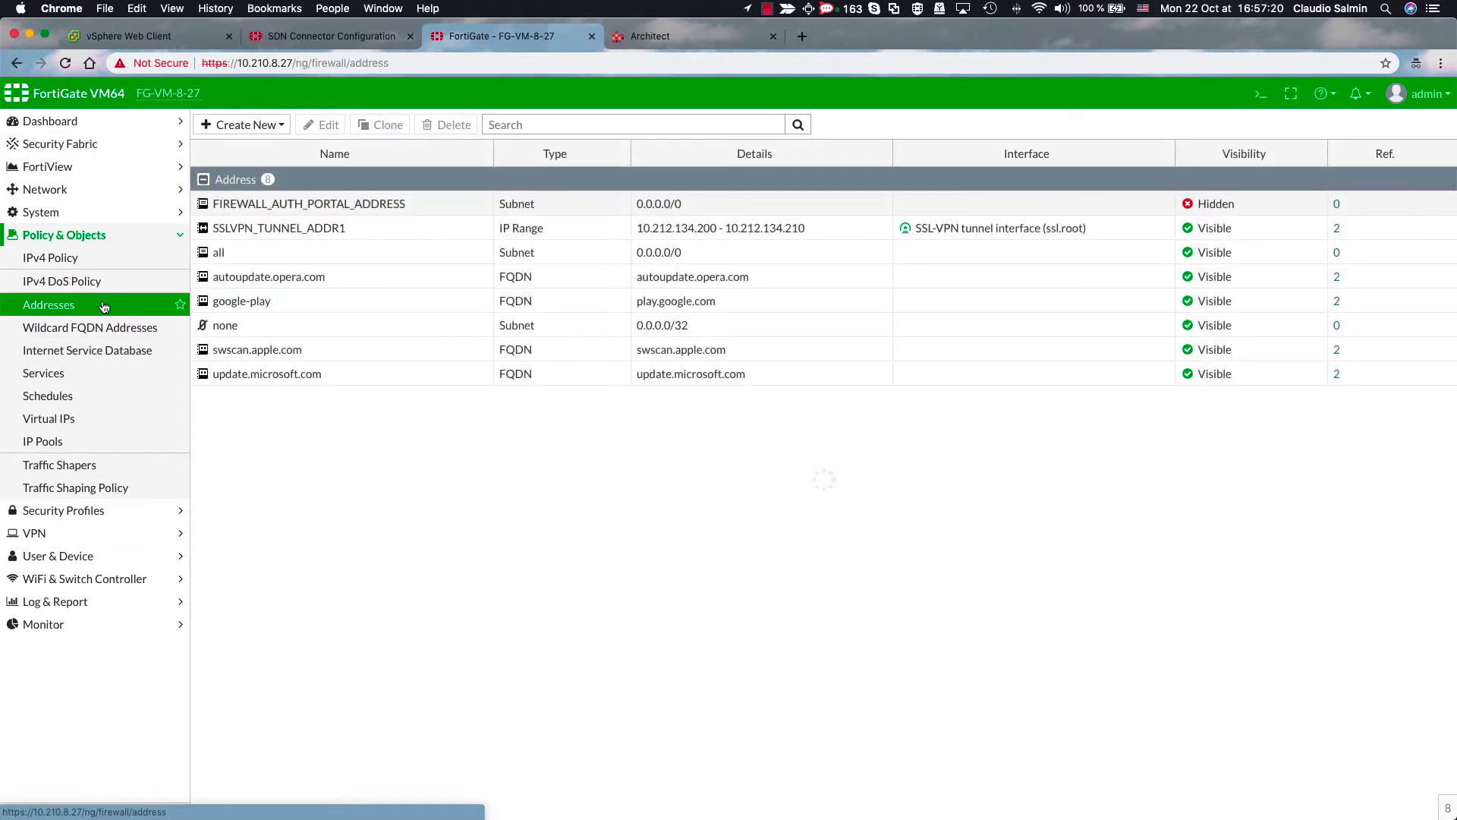
pyautogui.click(241, 125)
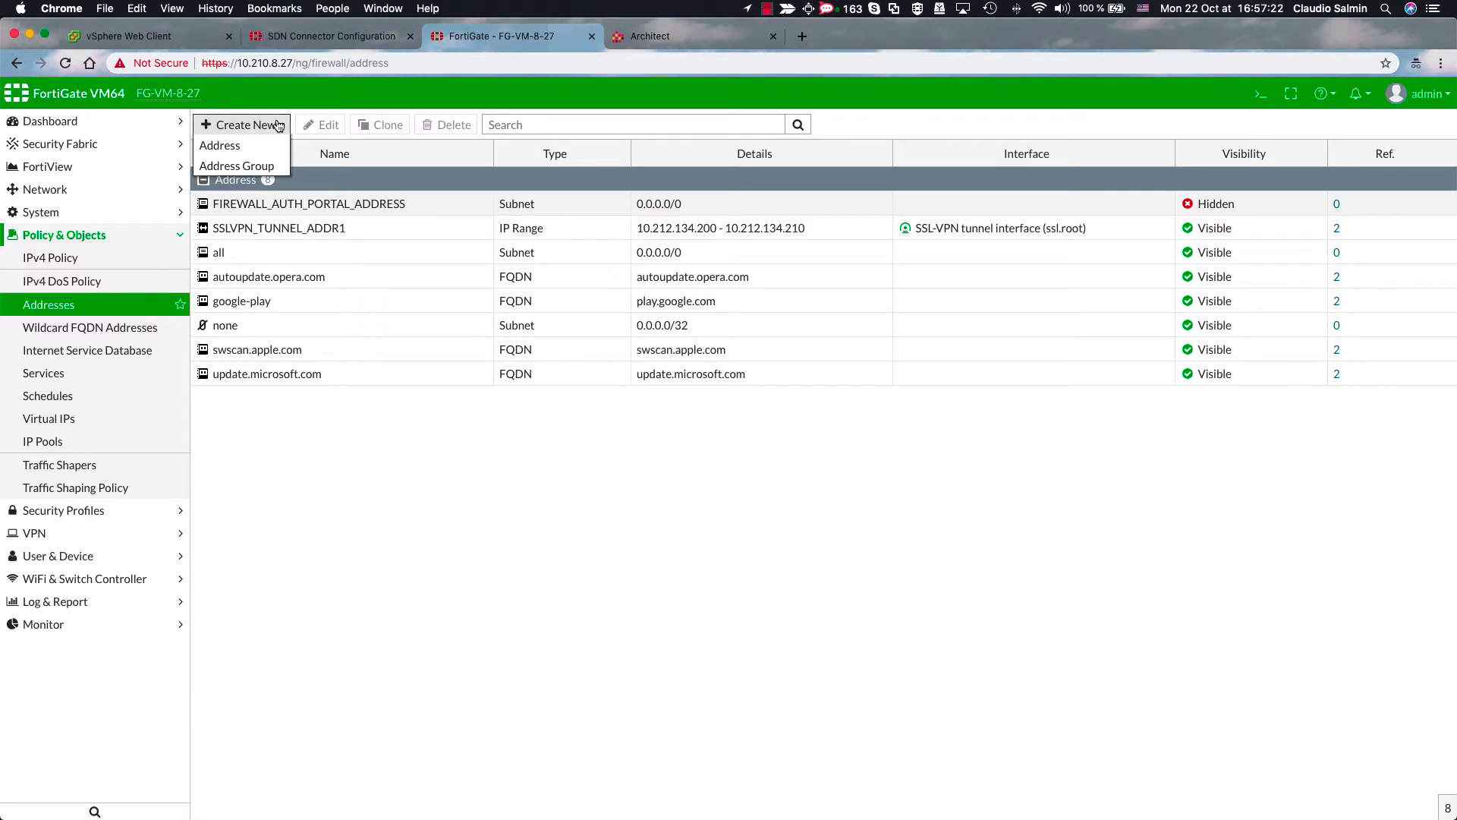
pyautogui.click(242, 146)
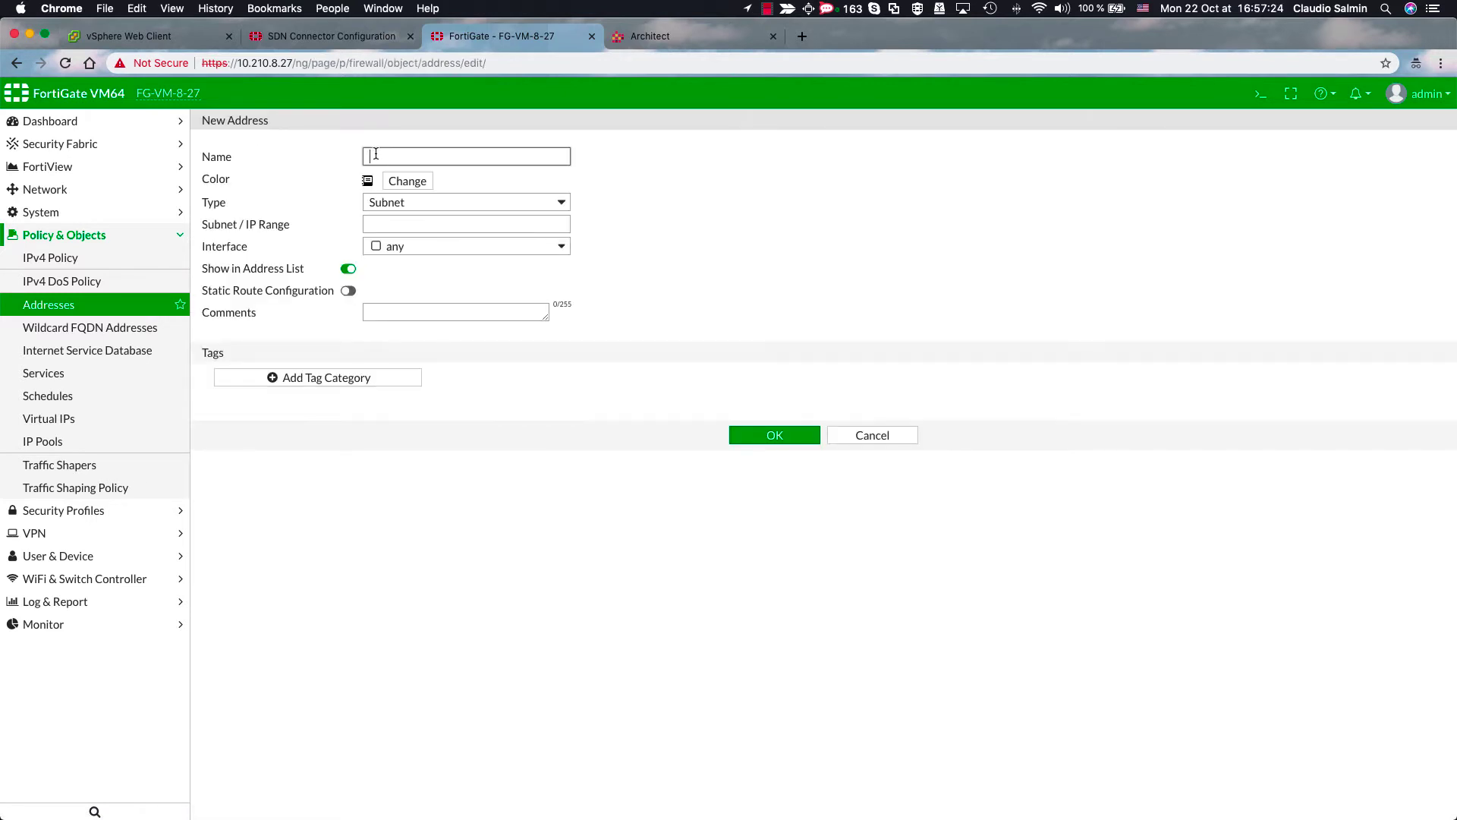
pyautogui.write('App-Subnet')
pyautogui.click(407, 182)
pyautogui.click(423, 214)
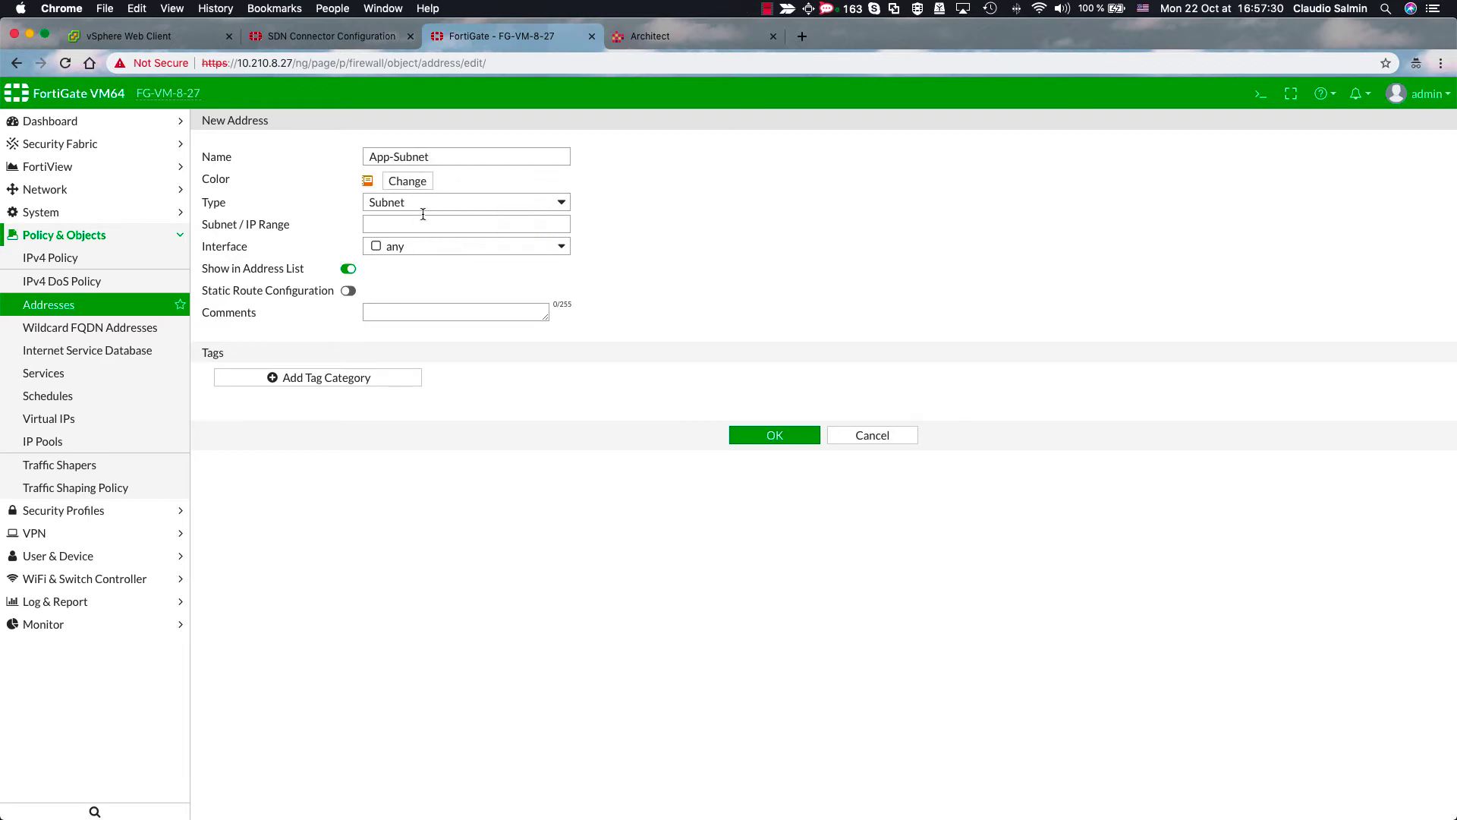
# - Make App-Subnet a Nuage fabric connector address for Fortinet/L3, policy group App-PolicyGroup, and save
pyautogui.click(422, 204)
pyautogui.click(423, 217)
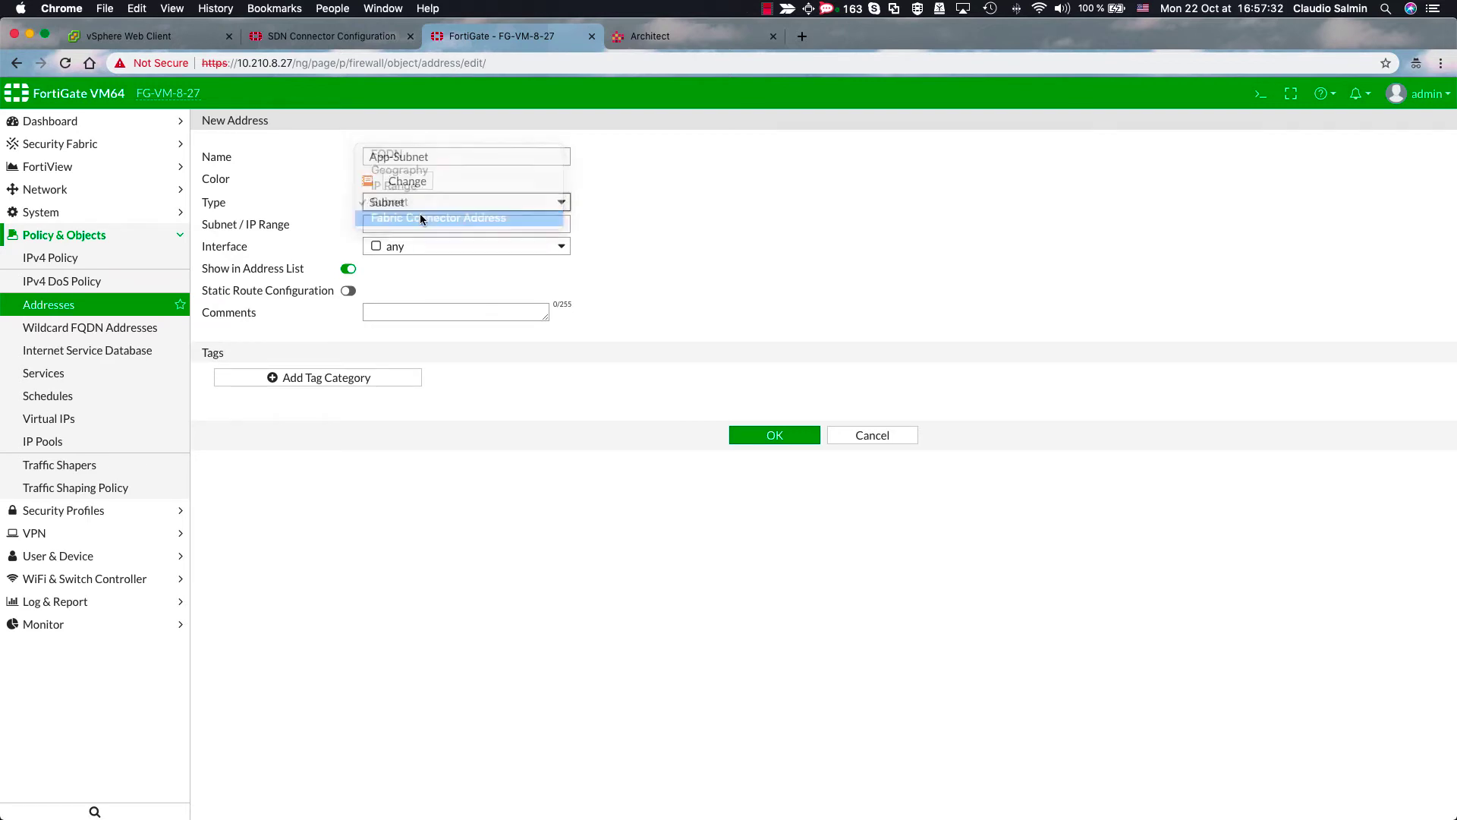
pyautogui.click(423, 223)
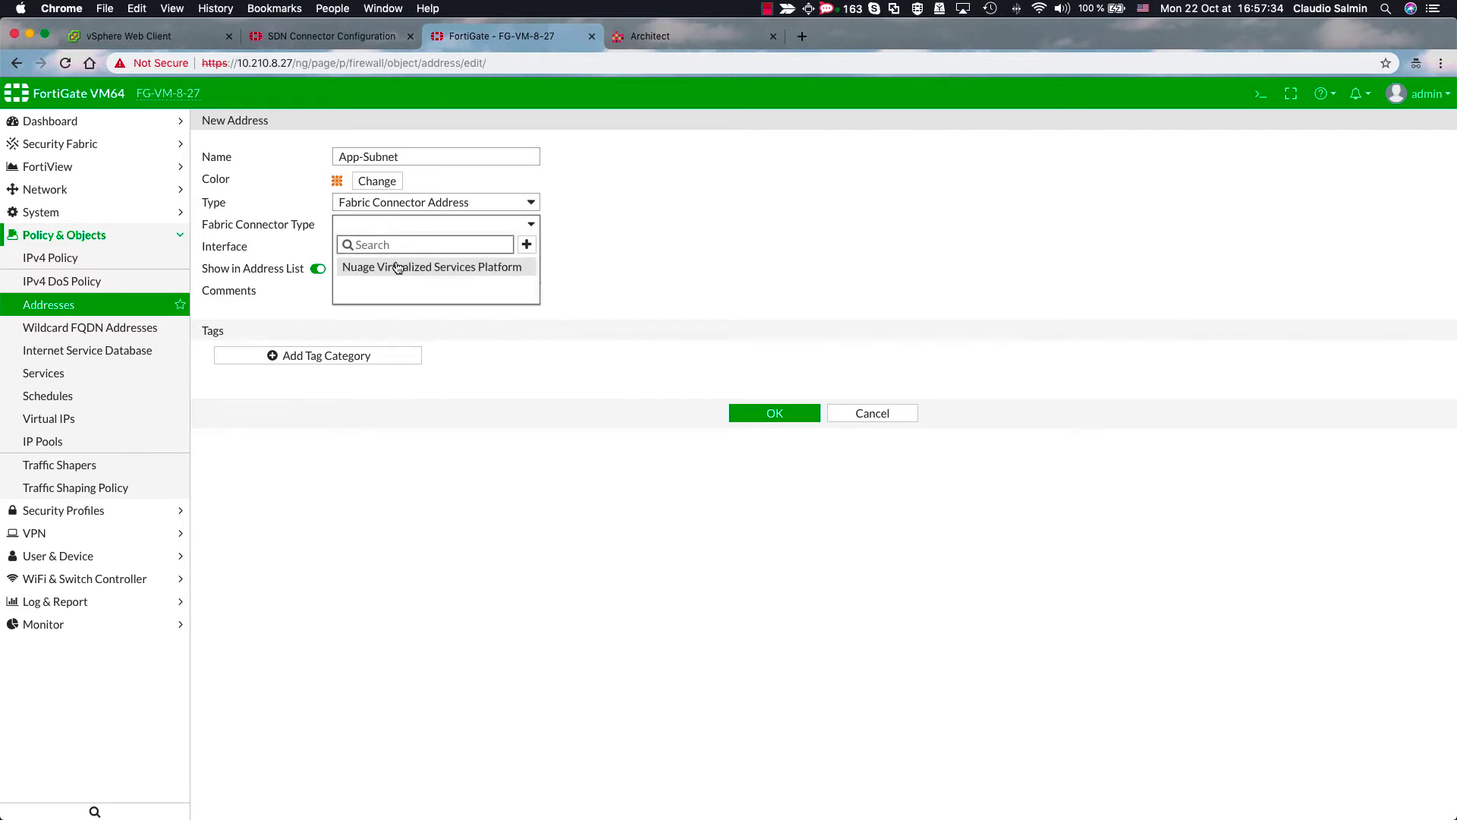
pyautogui.click(397, 268)
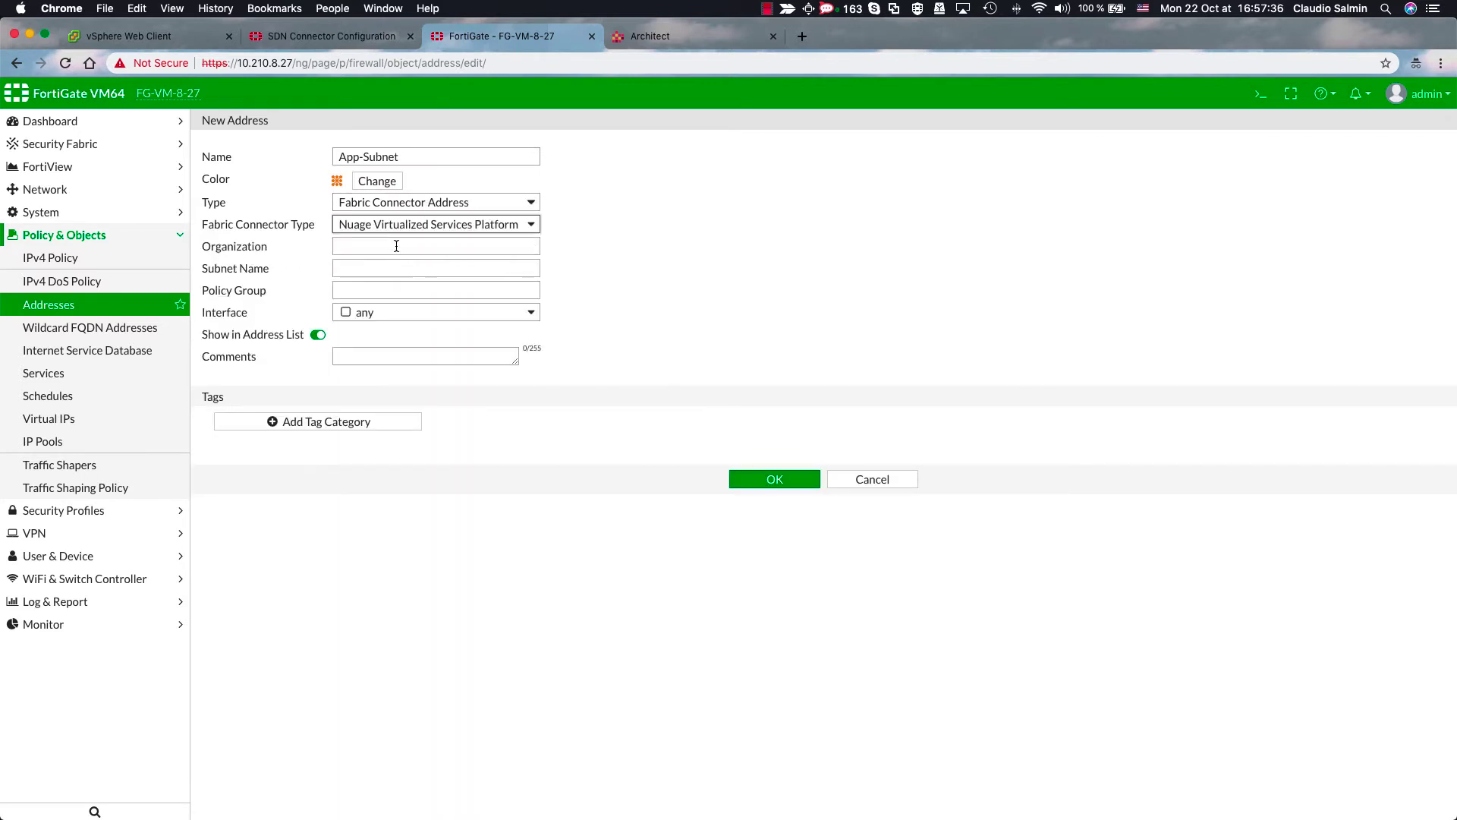
pyautogui.click(396, 246)
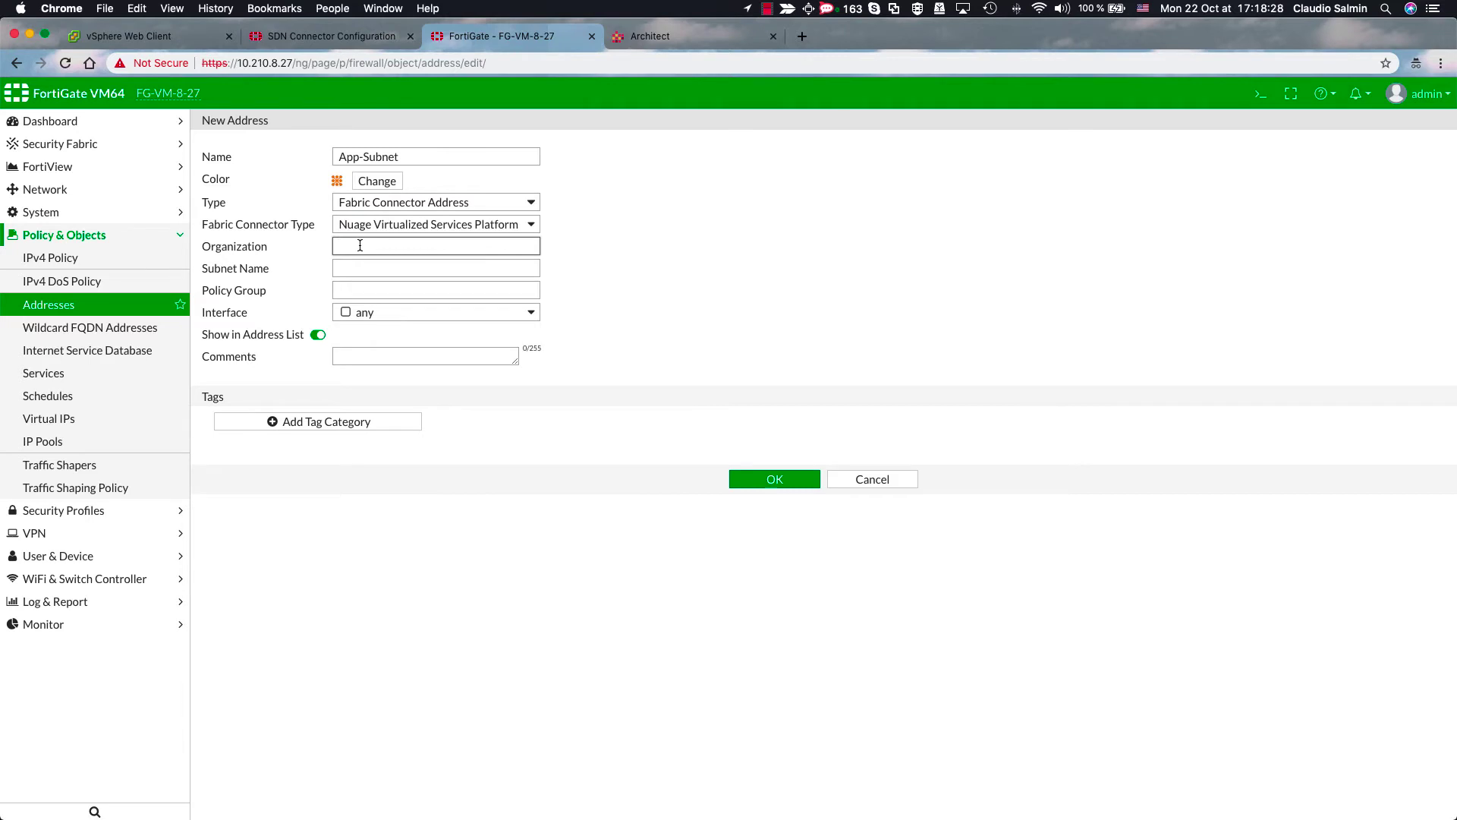
pyautogui.write('Fortinet/L3')
pyautogui.click(436, 268)
pyautogui.click(436, 290)
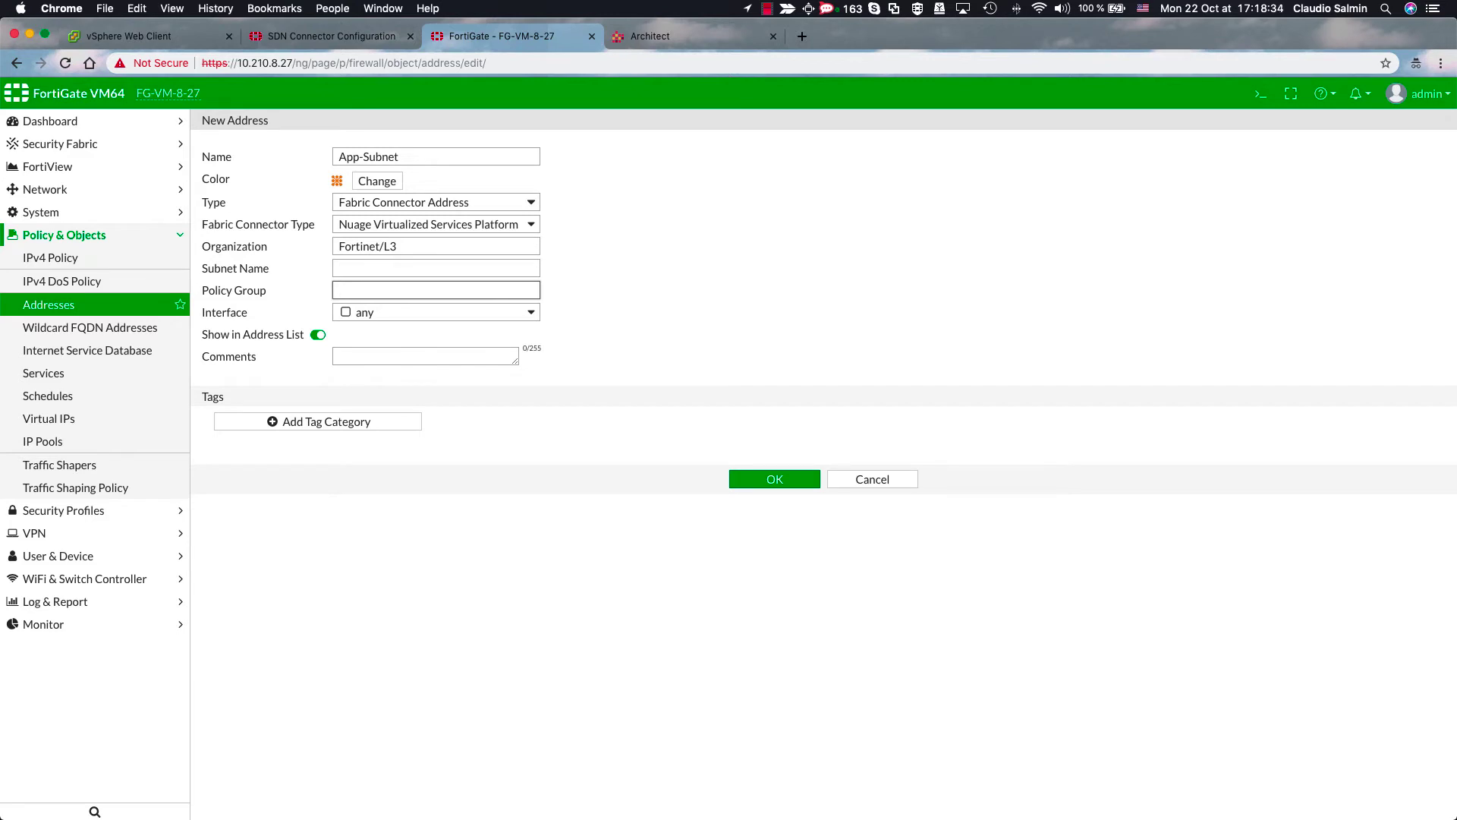
pyautogui.write('App-PolicyGroup')
pyautogui.click(771, 478)
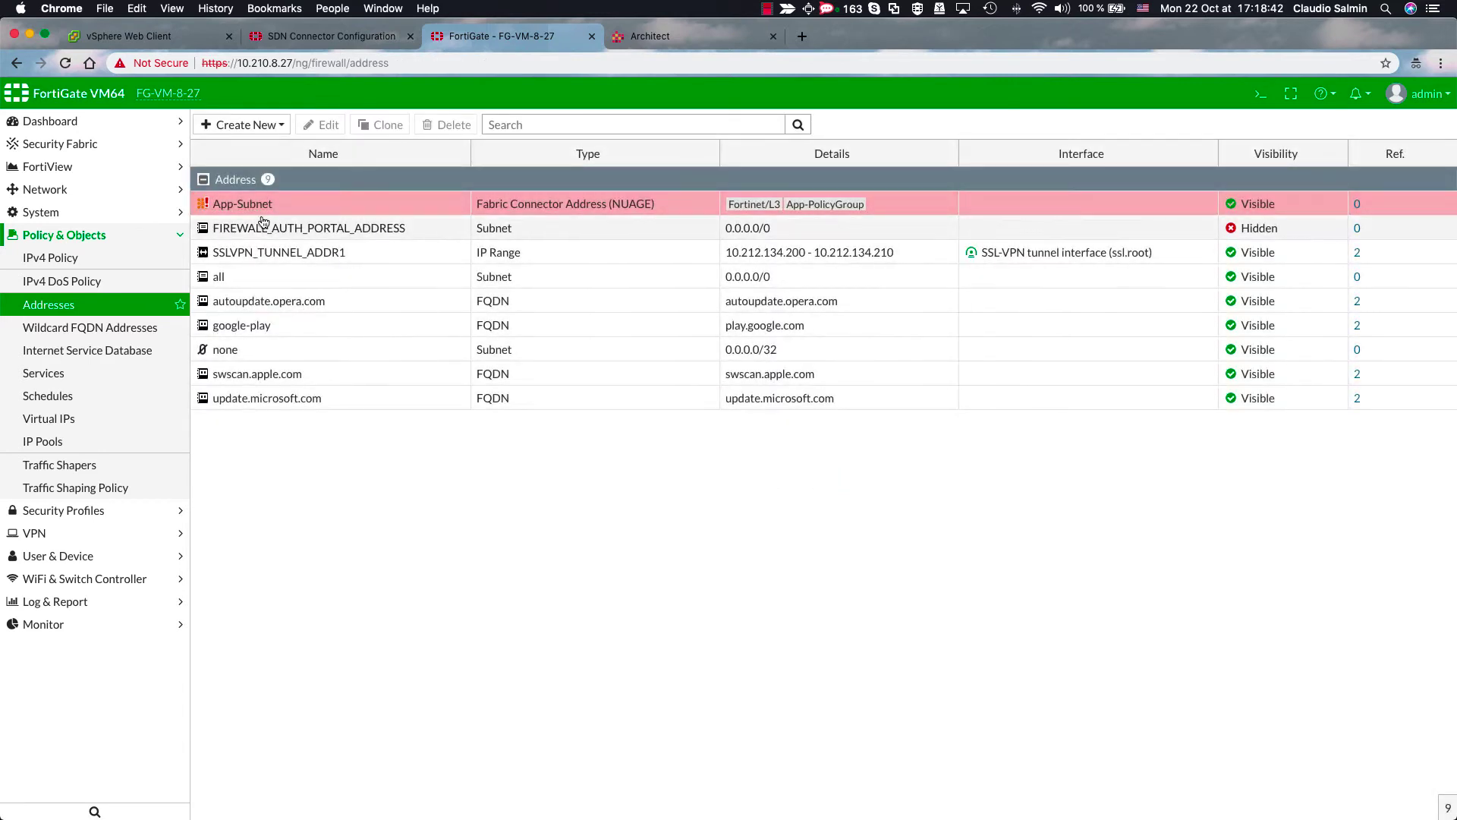
# - Create a new address named DB-Subnet with an orange colour
pyautogui.click(263, 127)
pyautogui.click(244, 145)
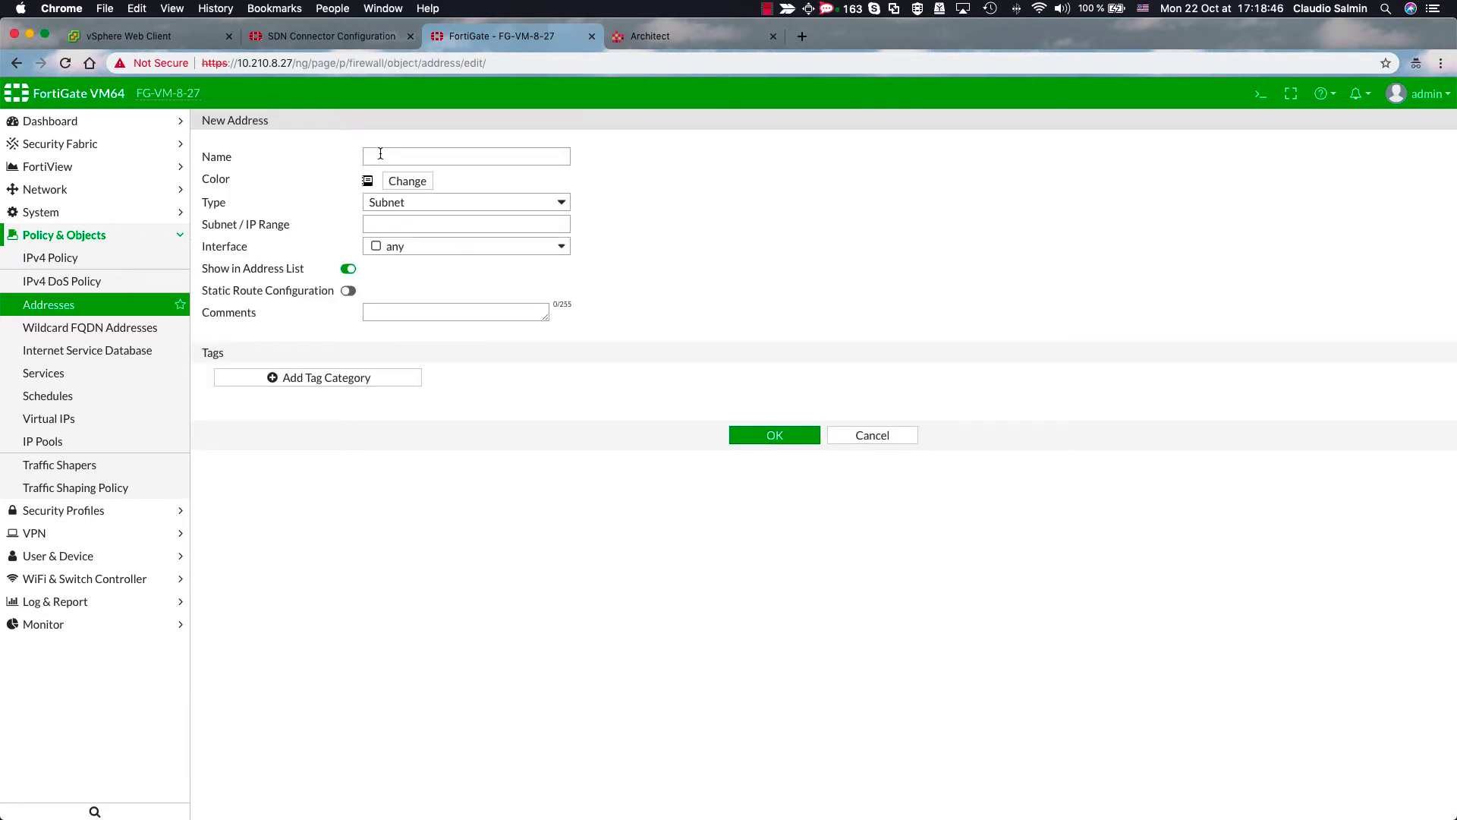
pyautogui.click(380, 154)
pyautogui.write('Db')
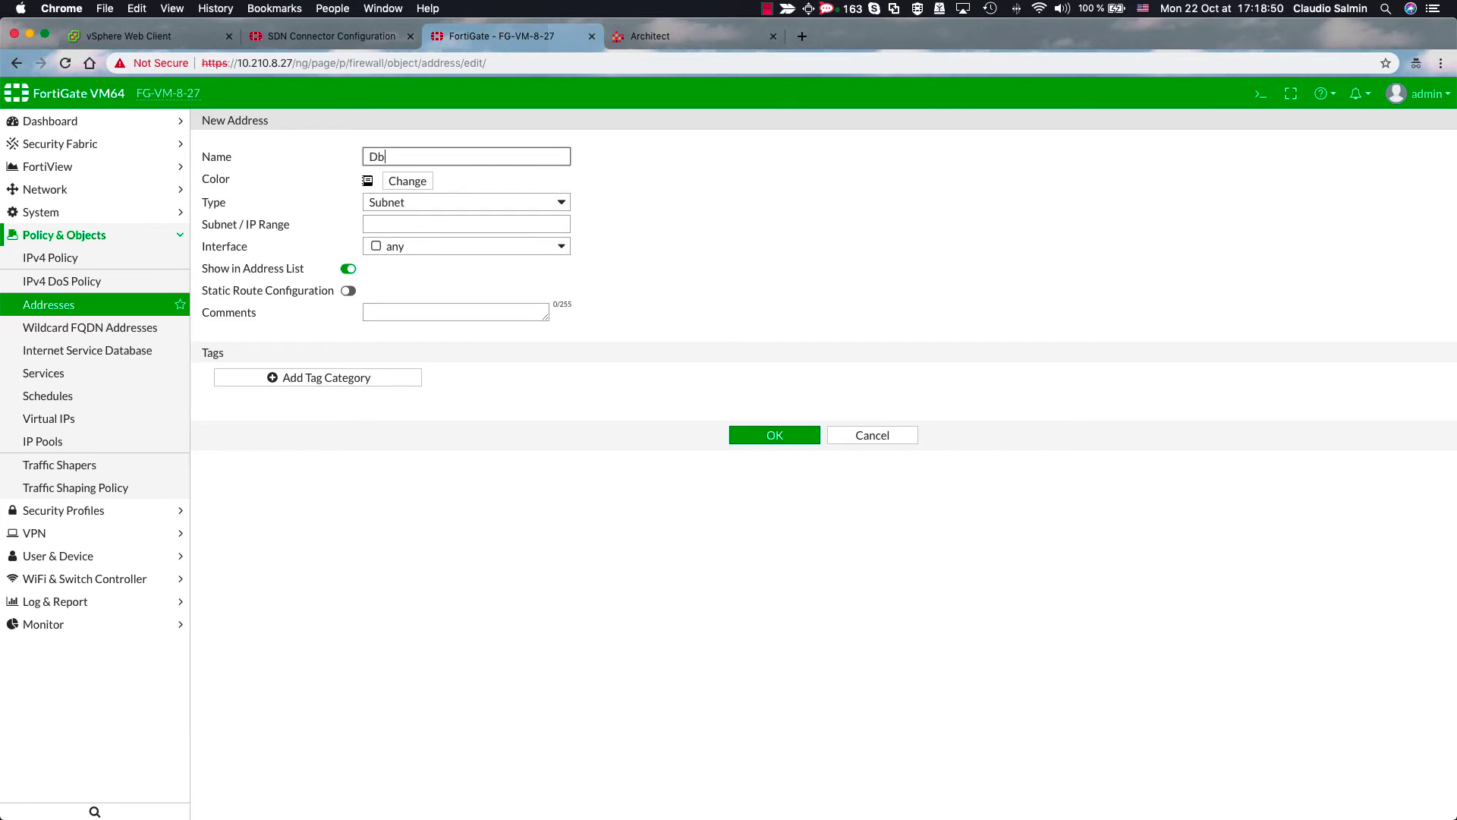
pyautogui.write('-Subnet')
pyautogui.click(416, 185)
pyautogui.click(436, 216)
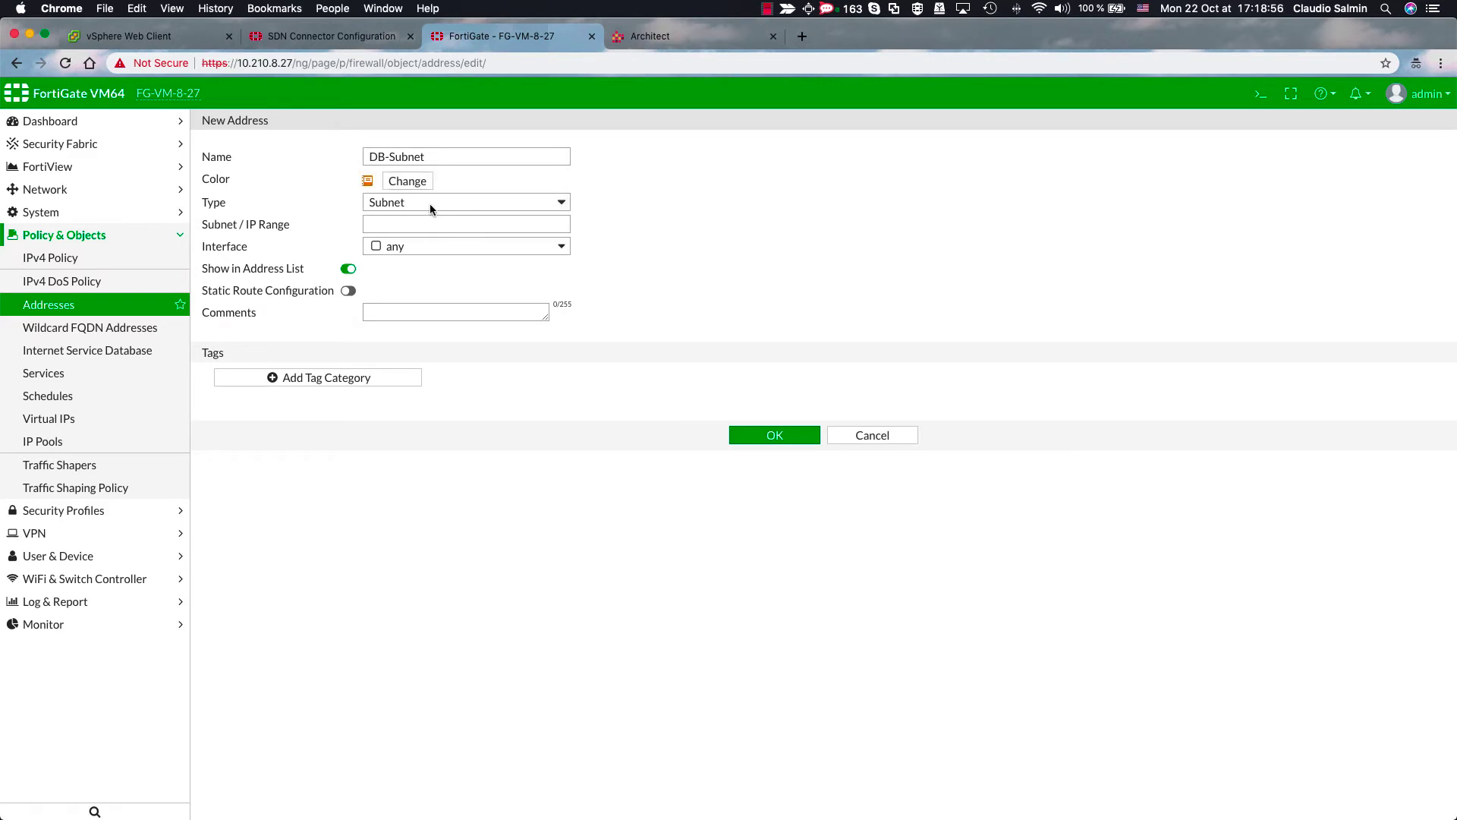
# - Make DB-Subnet a Nuage fabric connector address for Fortinet/L3, subnet name DB Subnet, and save
pyautogui.click(431, 205)
pyautogui.click(430, 218)
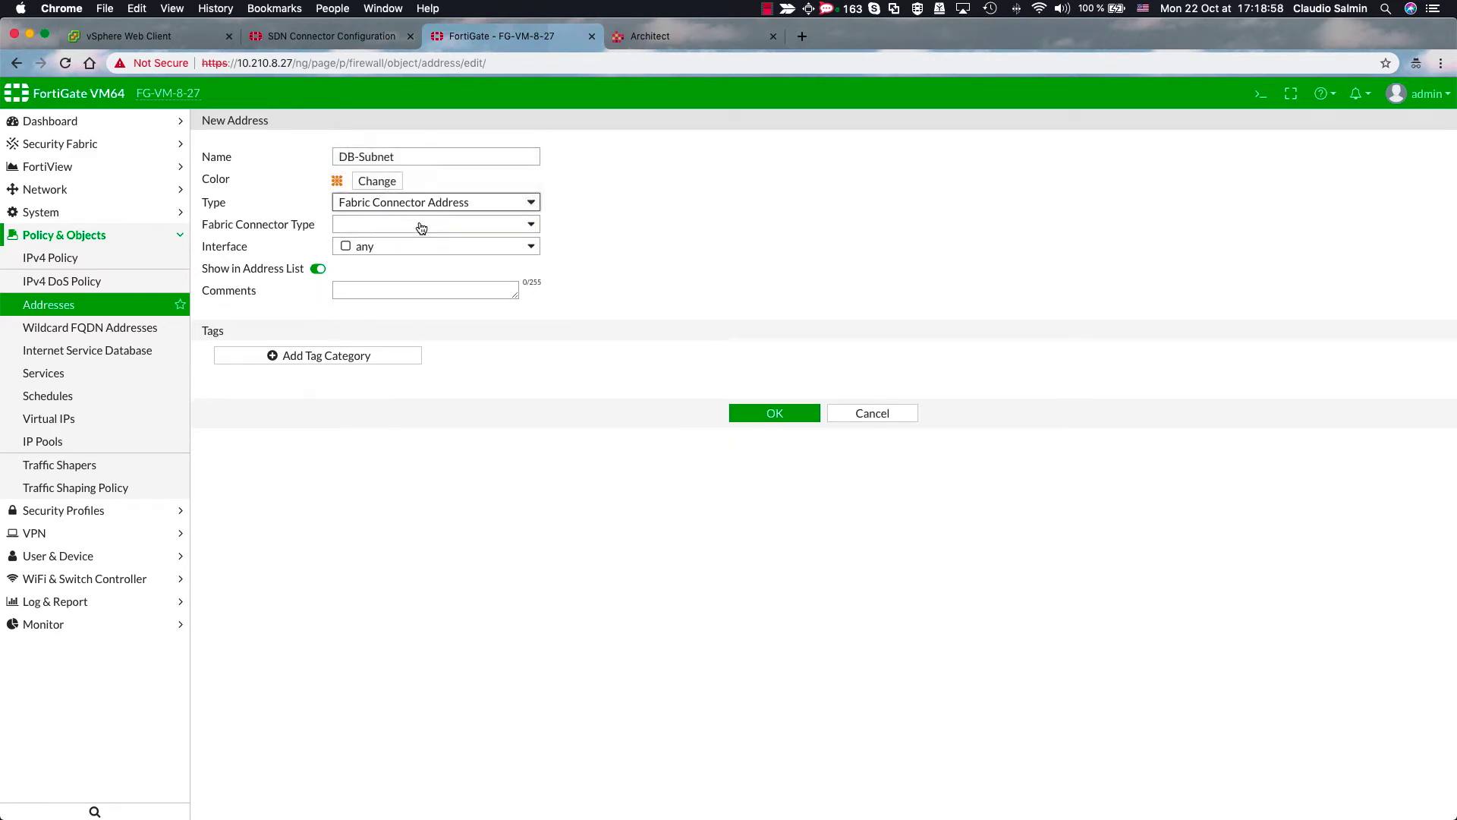
pyautogui.click(423, 226)
pyautogui.click(401, 267)
pyautogui.click(380, 247)
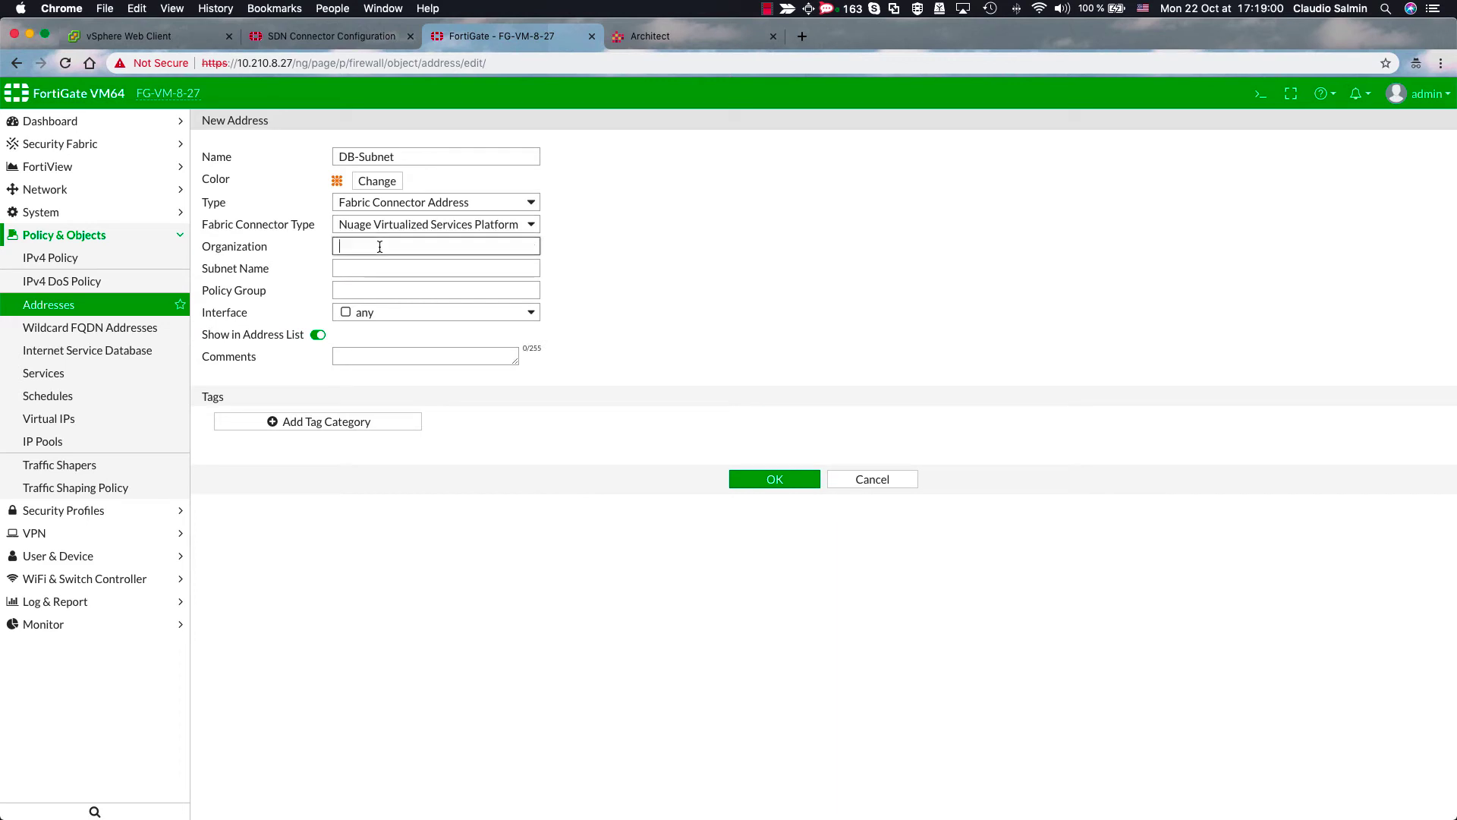
pyautogui.write('Fortinet/L3')
pyautogui.click(369, 269)
pyautogui.write('DB Subnet')
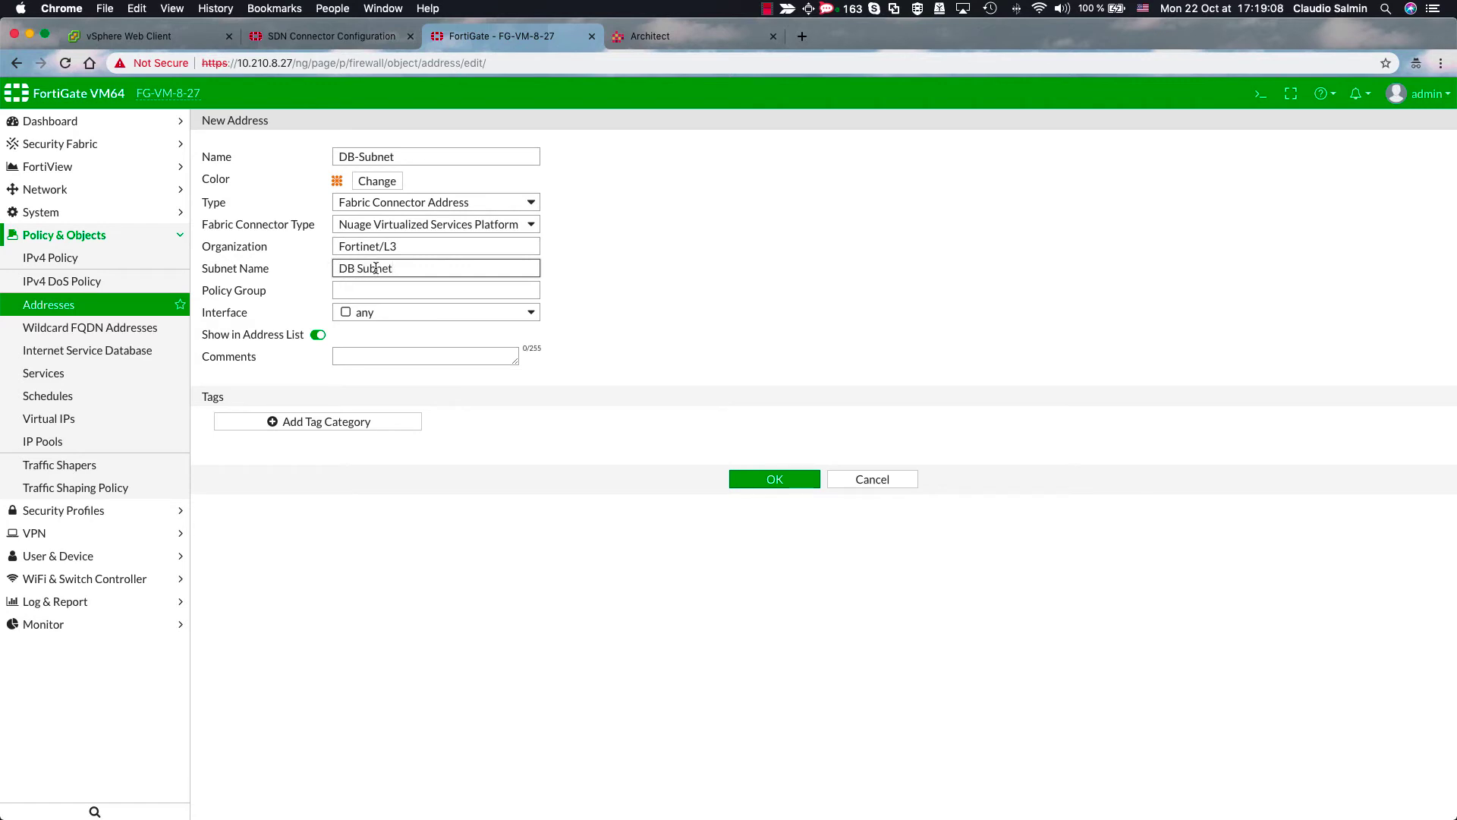
pyautogui.click(770, 478)
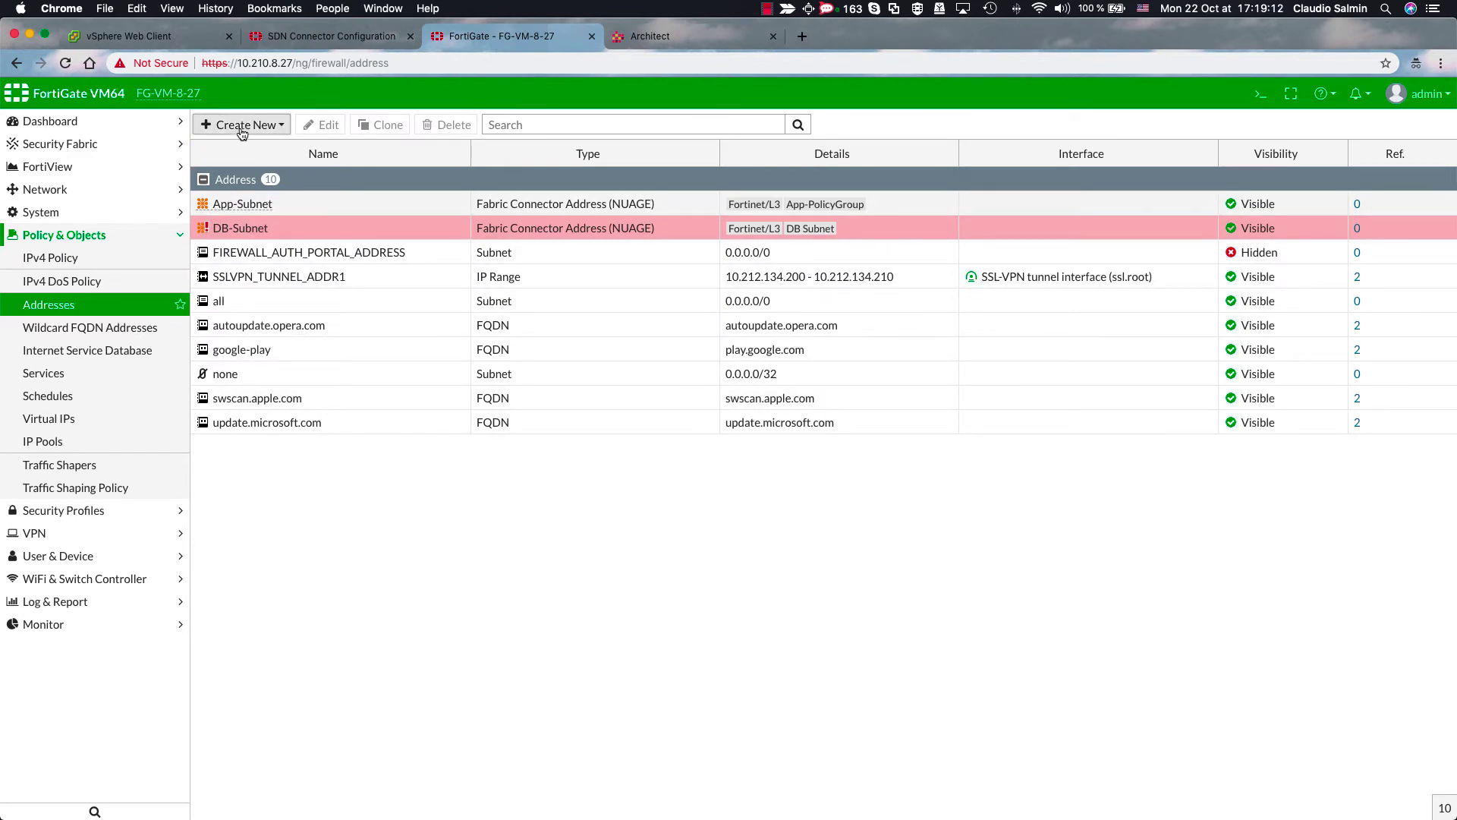
# - Create a new address named Web-Subnet with an orange colour
pyautogui.click(236, 125)
pyautogui.click(237, 145)
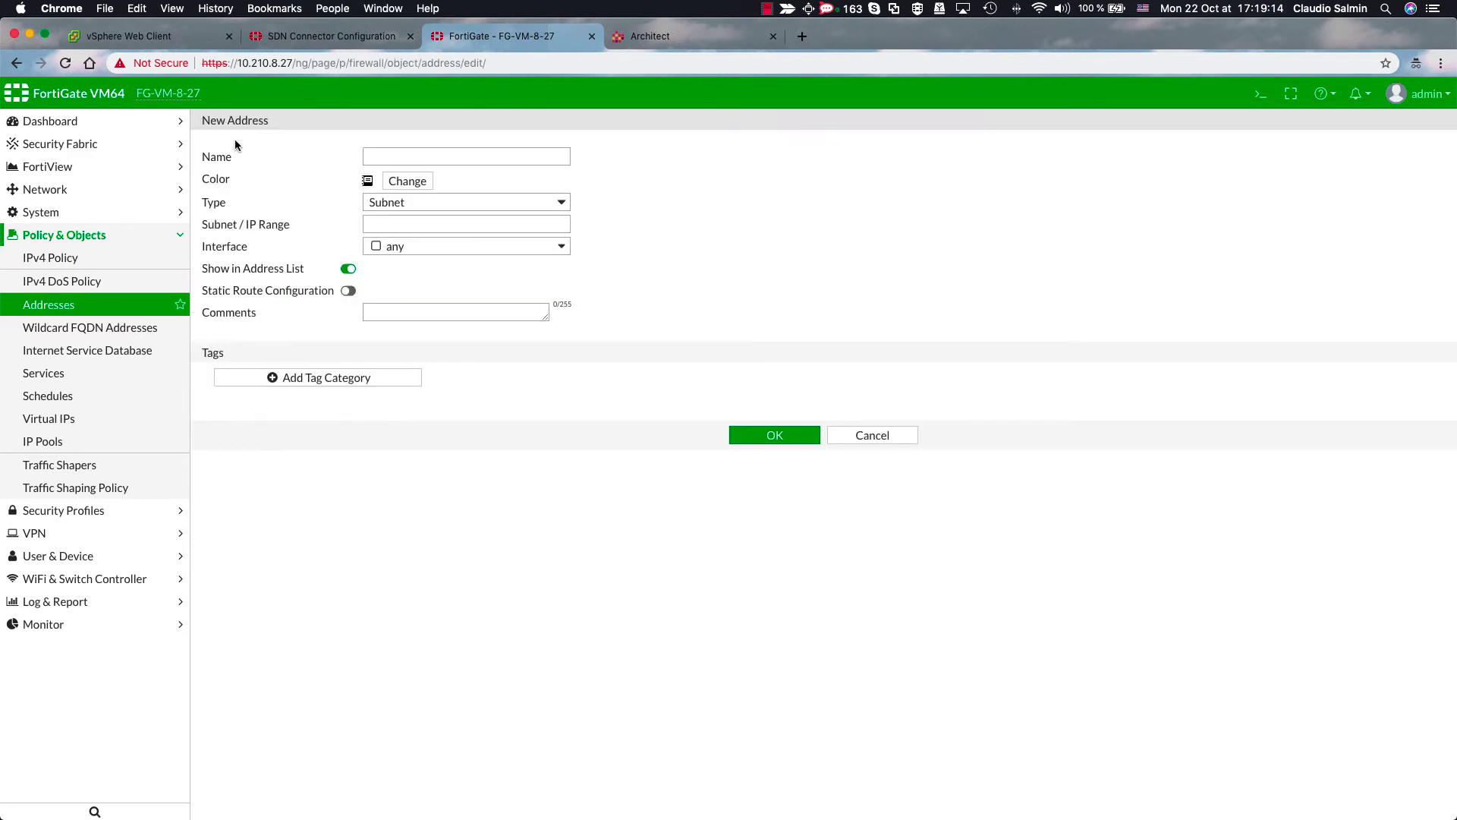
pyautogui.click(369, 152)
pyautogui.write('Web-Subnet')
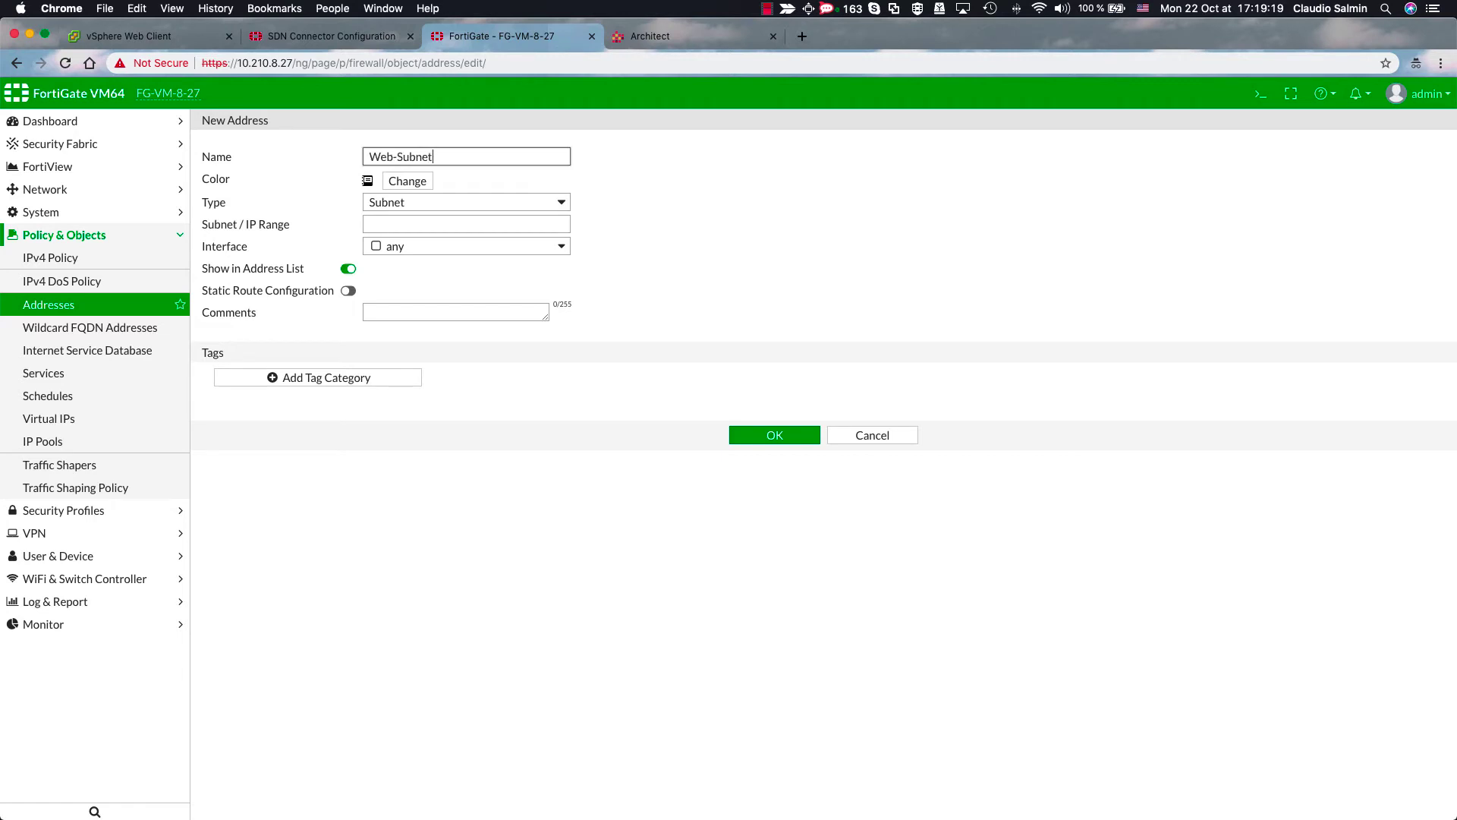
pyautogui.click(408, 182)
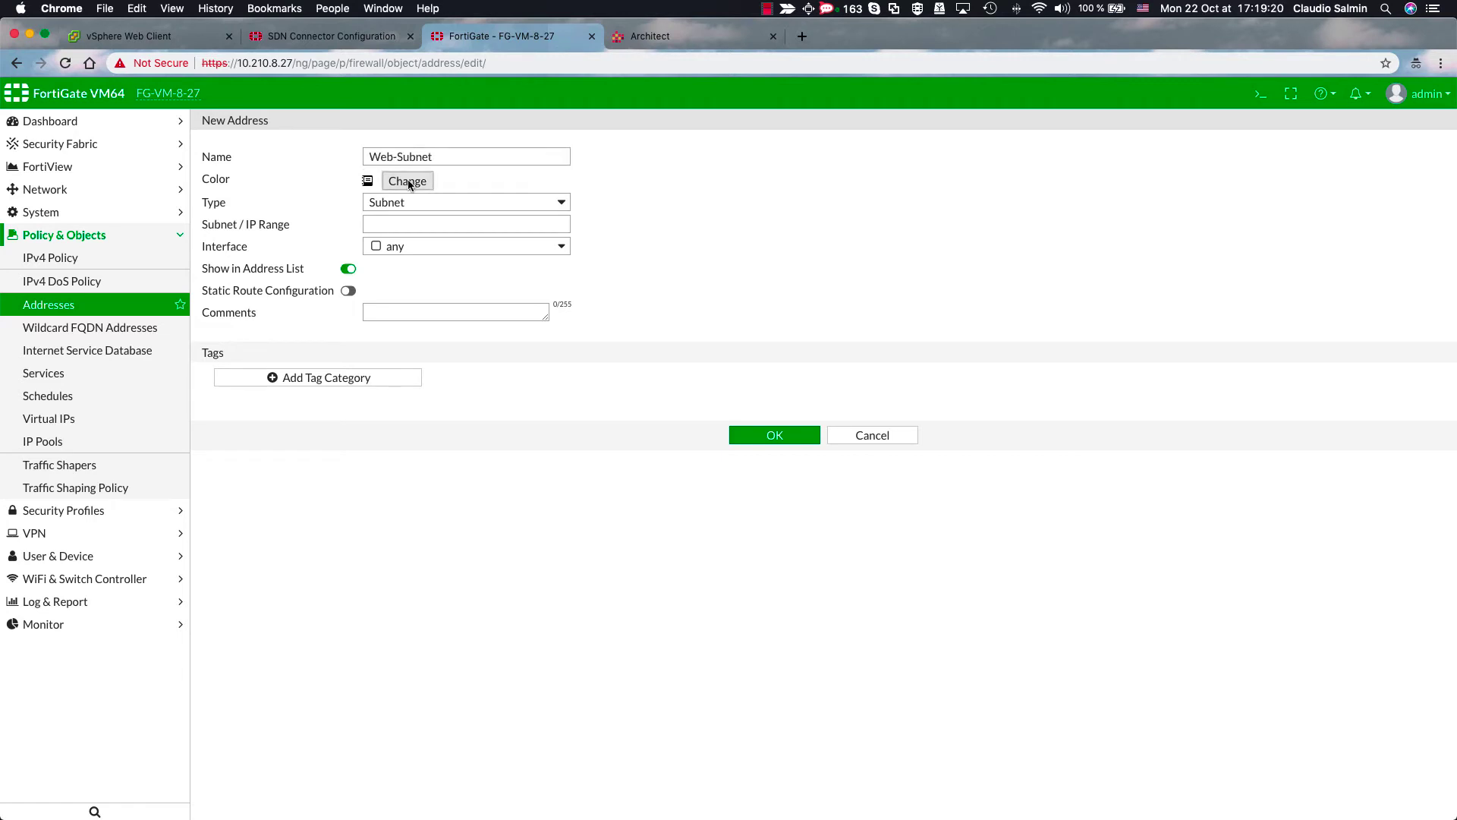
pyautogui.click(425, 216)
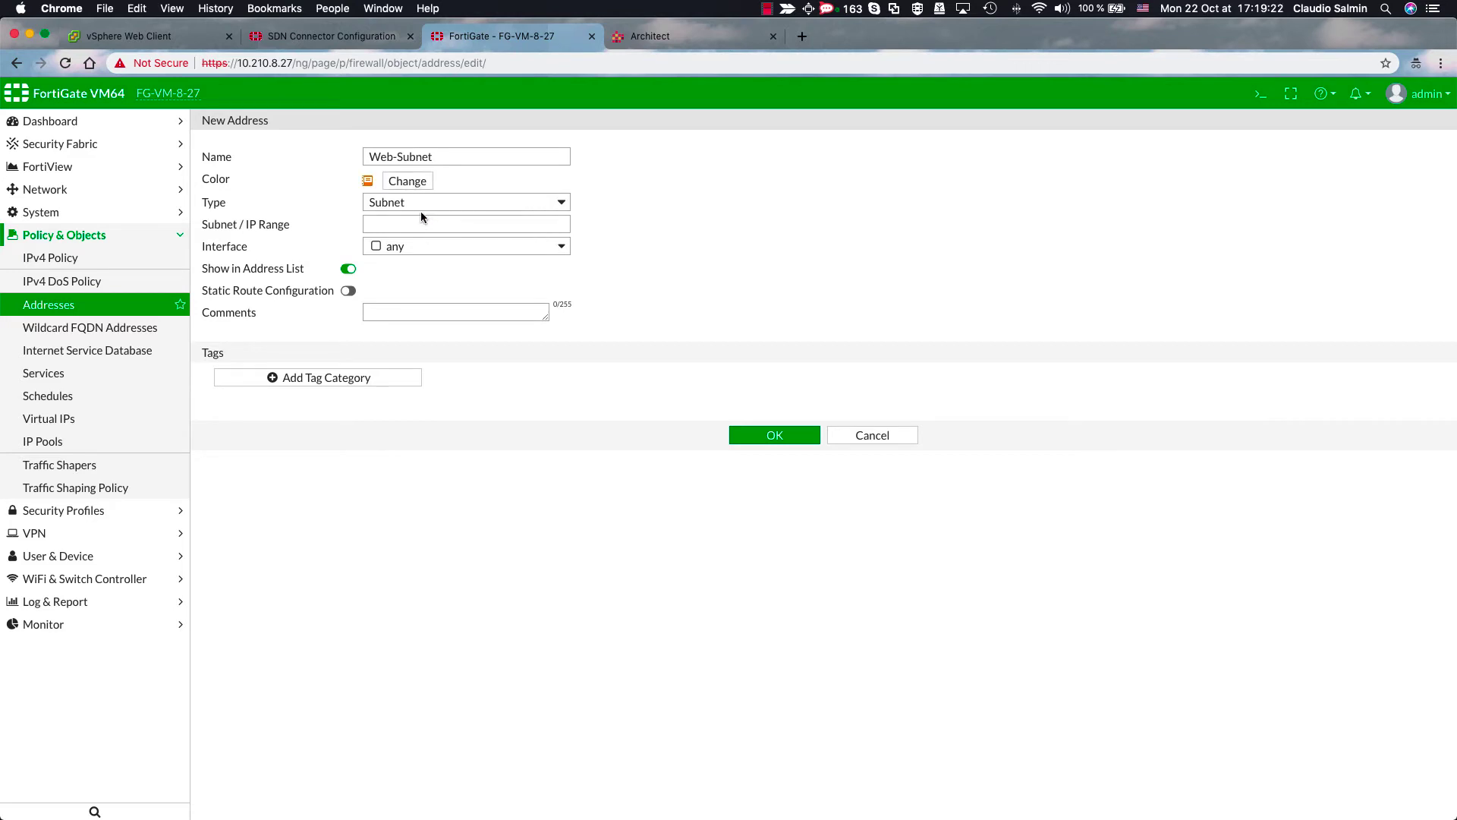
# - Make Web-Subnet a Nuage fabric connector address for Fortinet/L3, subnet name Web-Subnet, and save
pyautogui.click(421, 206)
pyautogui.click(414, 219)
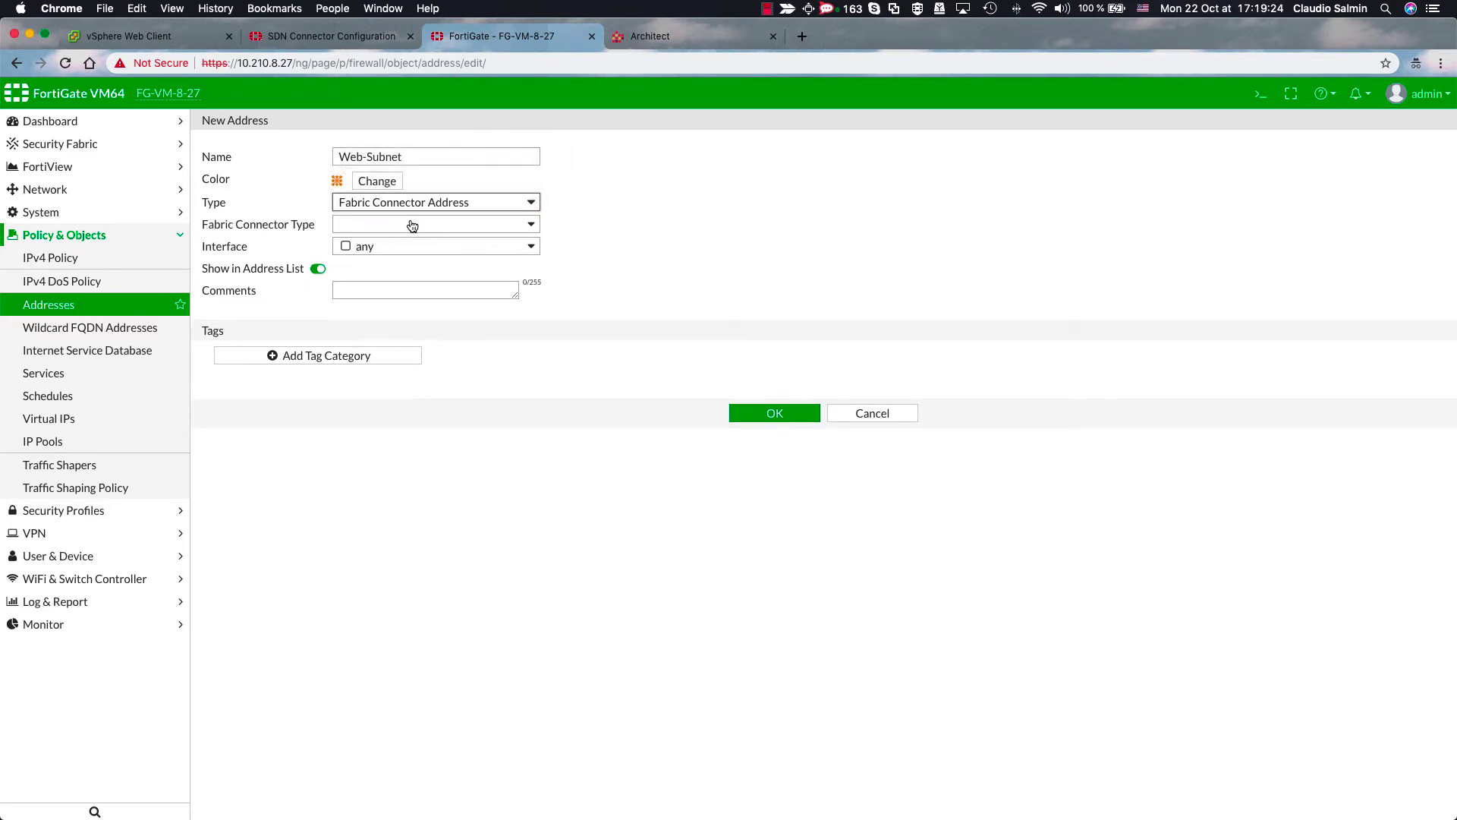
pyautogui.click(412, 225)
pyautogui.click(396, 267)
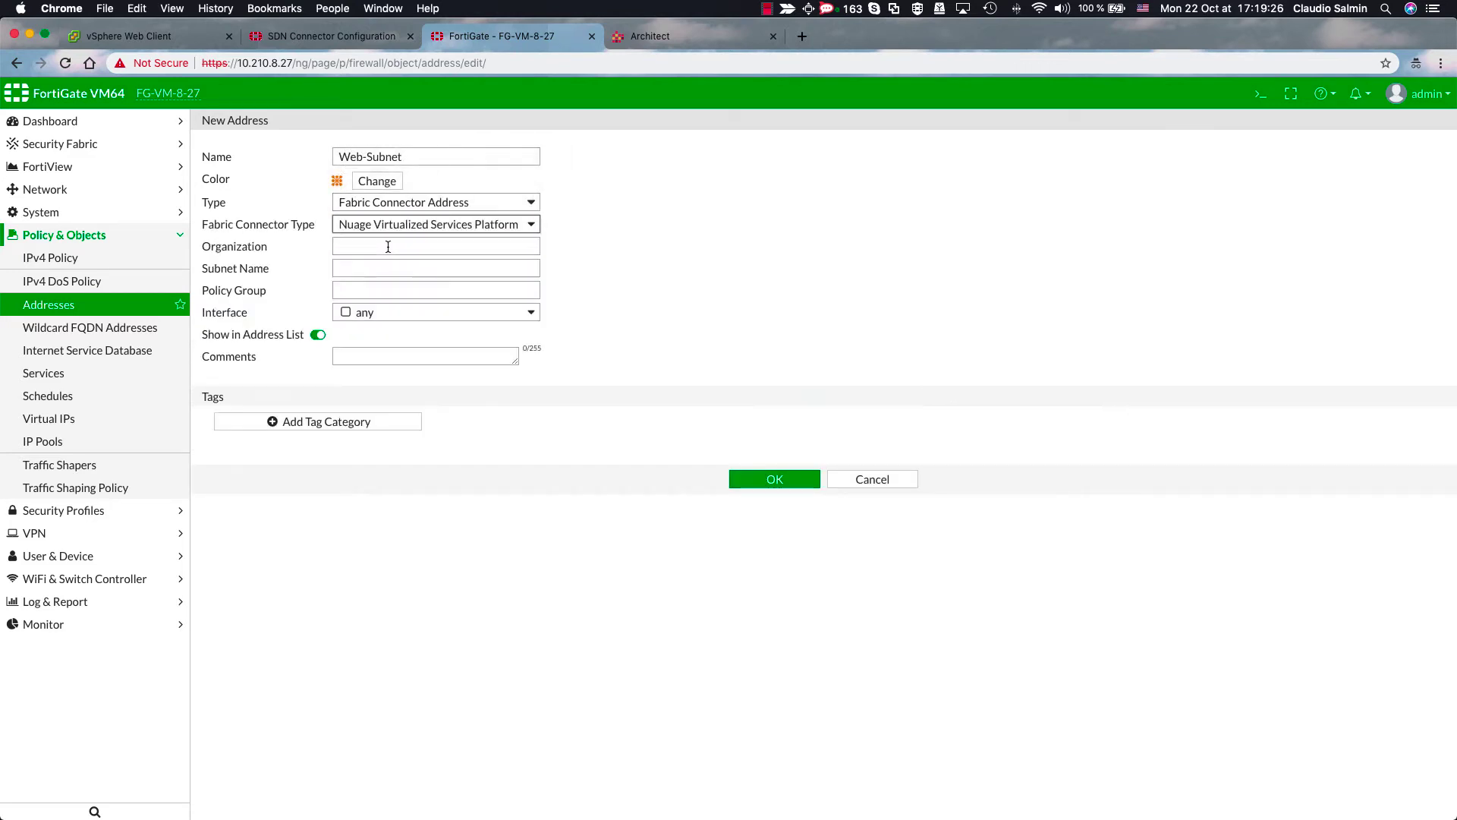
pyautogui.click(387, 246)
pyautogui.write('Fortinet/L3')
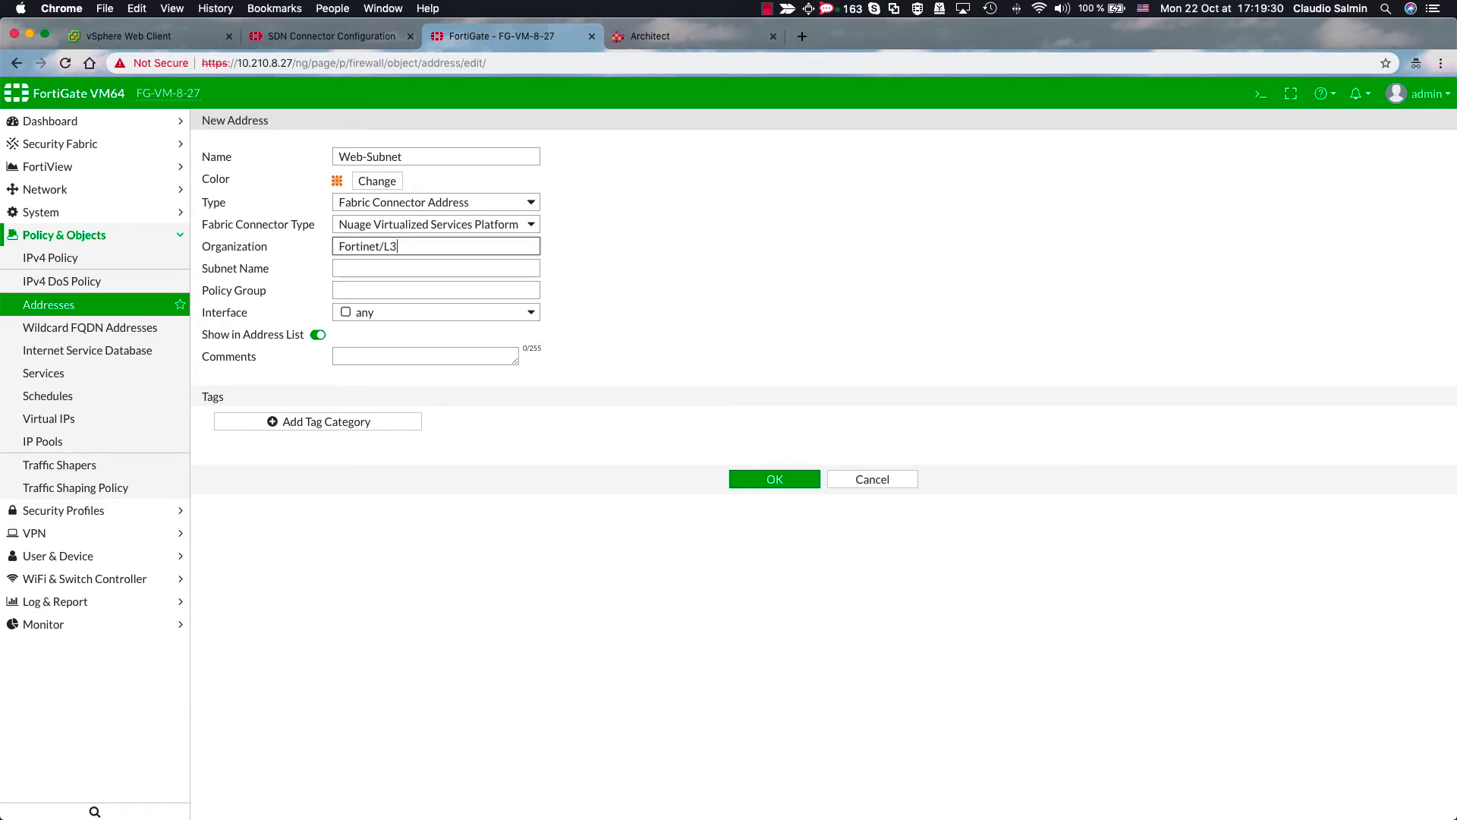
pyautogui.click(436, 268)
pyautogui.write('Web-')
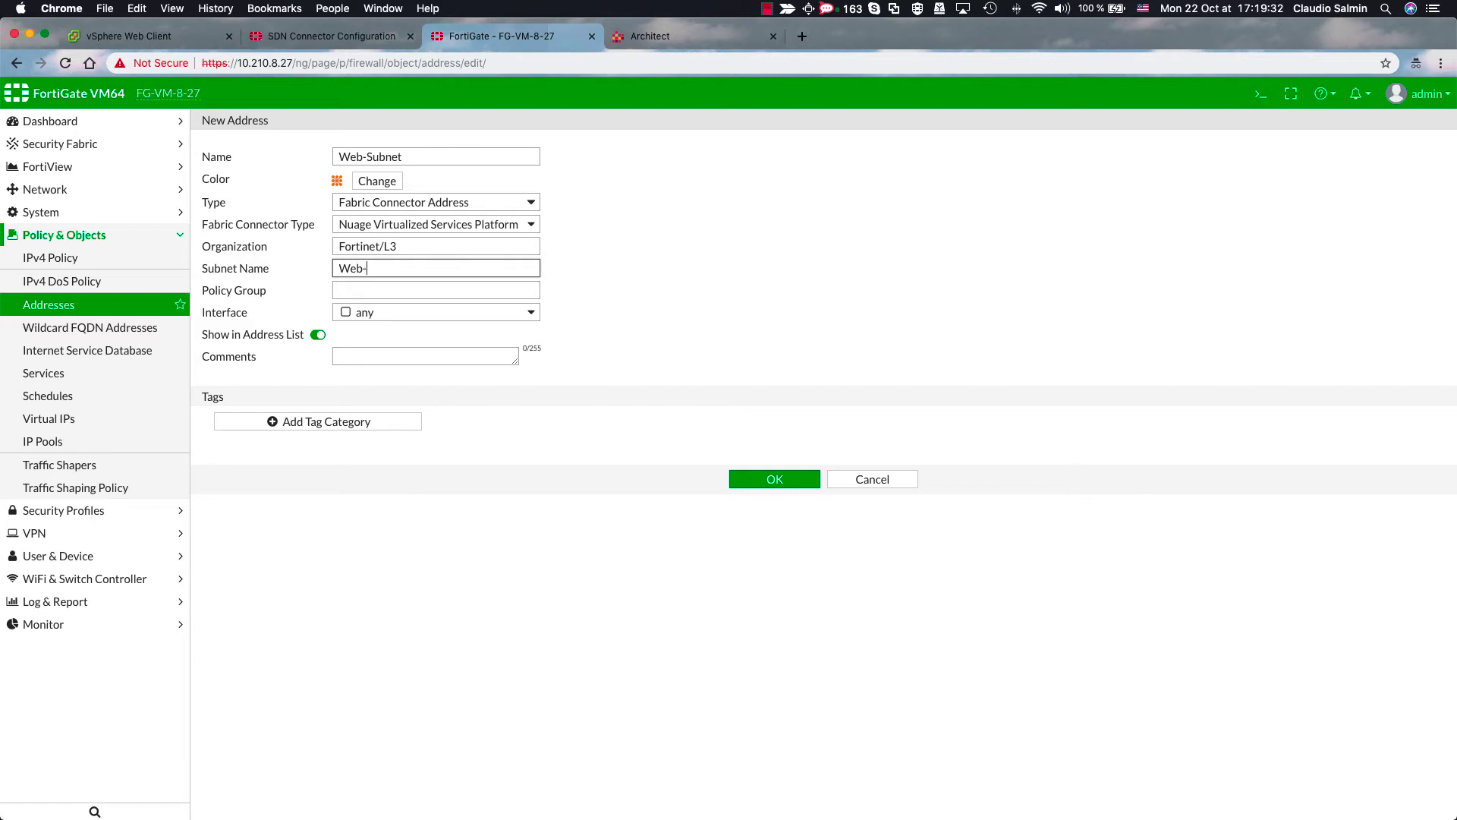
pyautogui.write('Subnet')
pyautogui.click(749, 479)
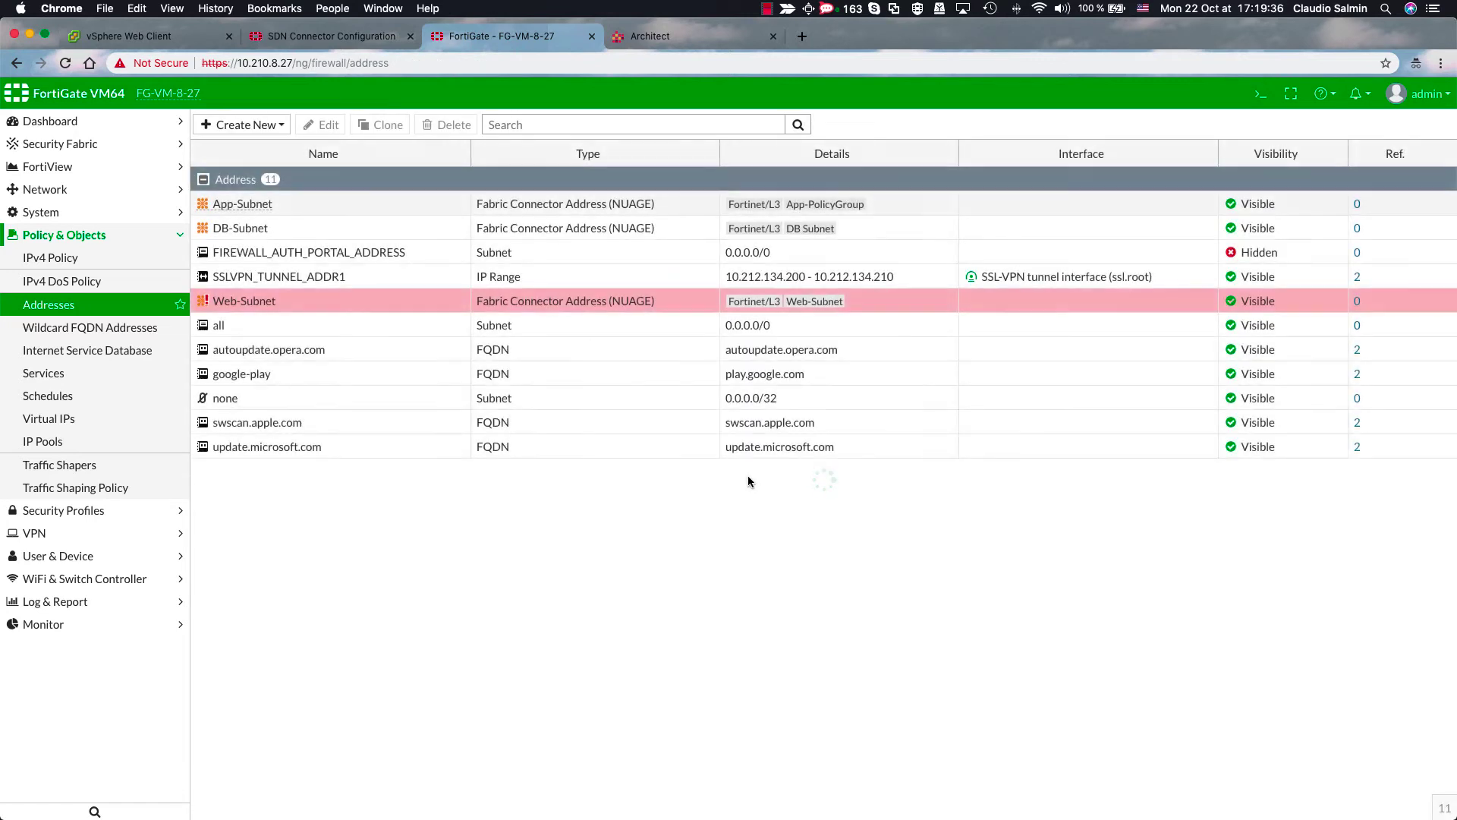
# - Create a new address named All-VMs with an orange colour
pyautogui.click(253, 126)
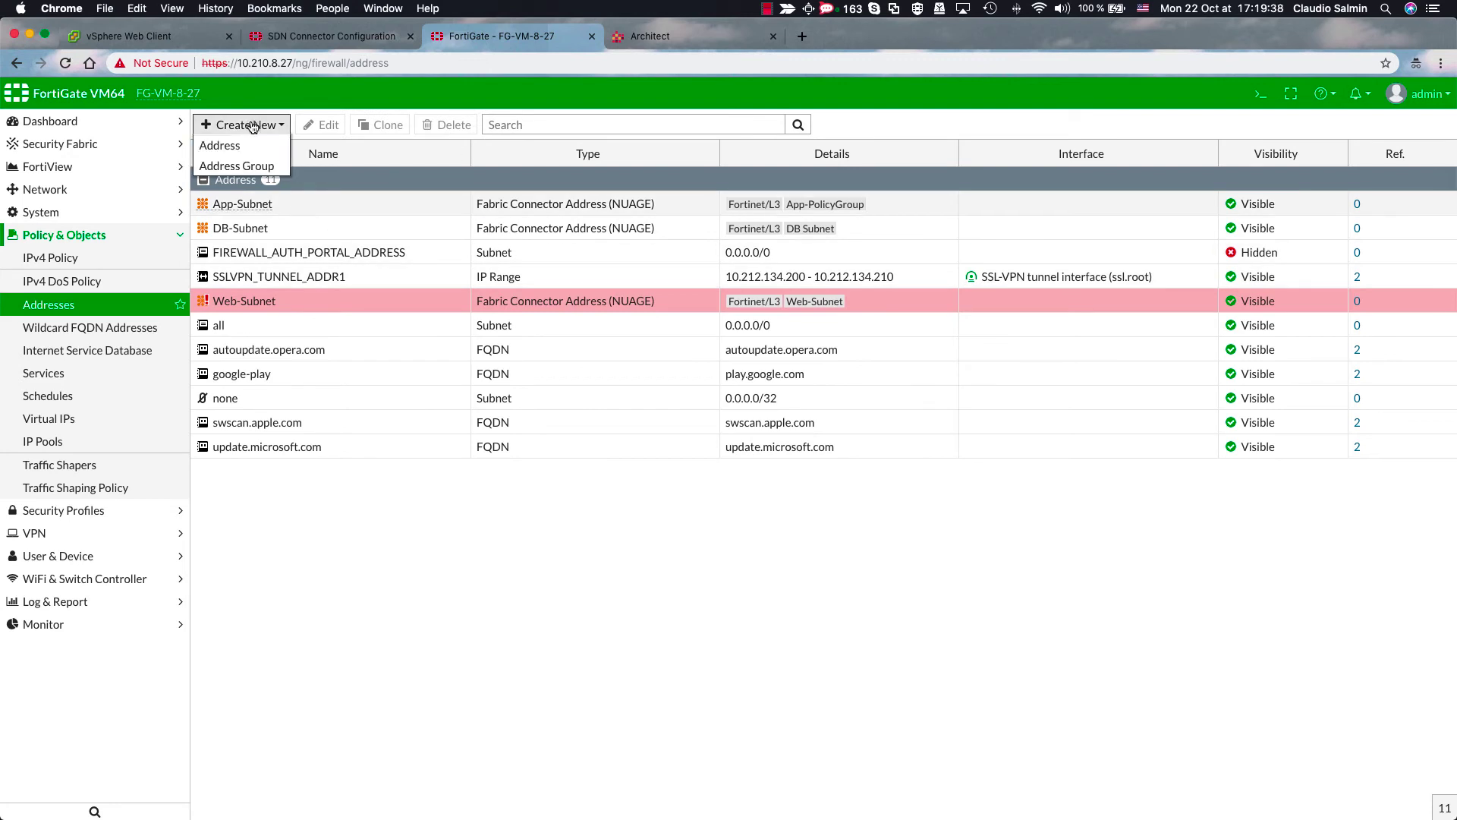
pyautogui.click(241, 146)
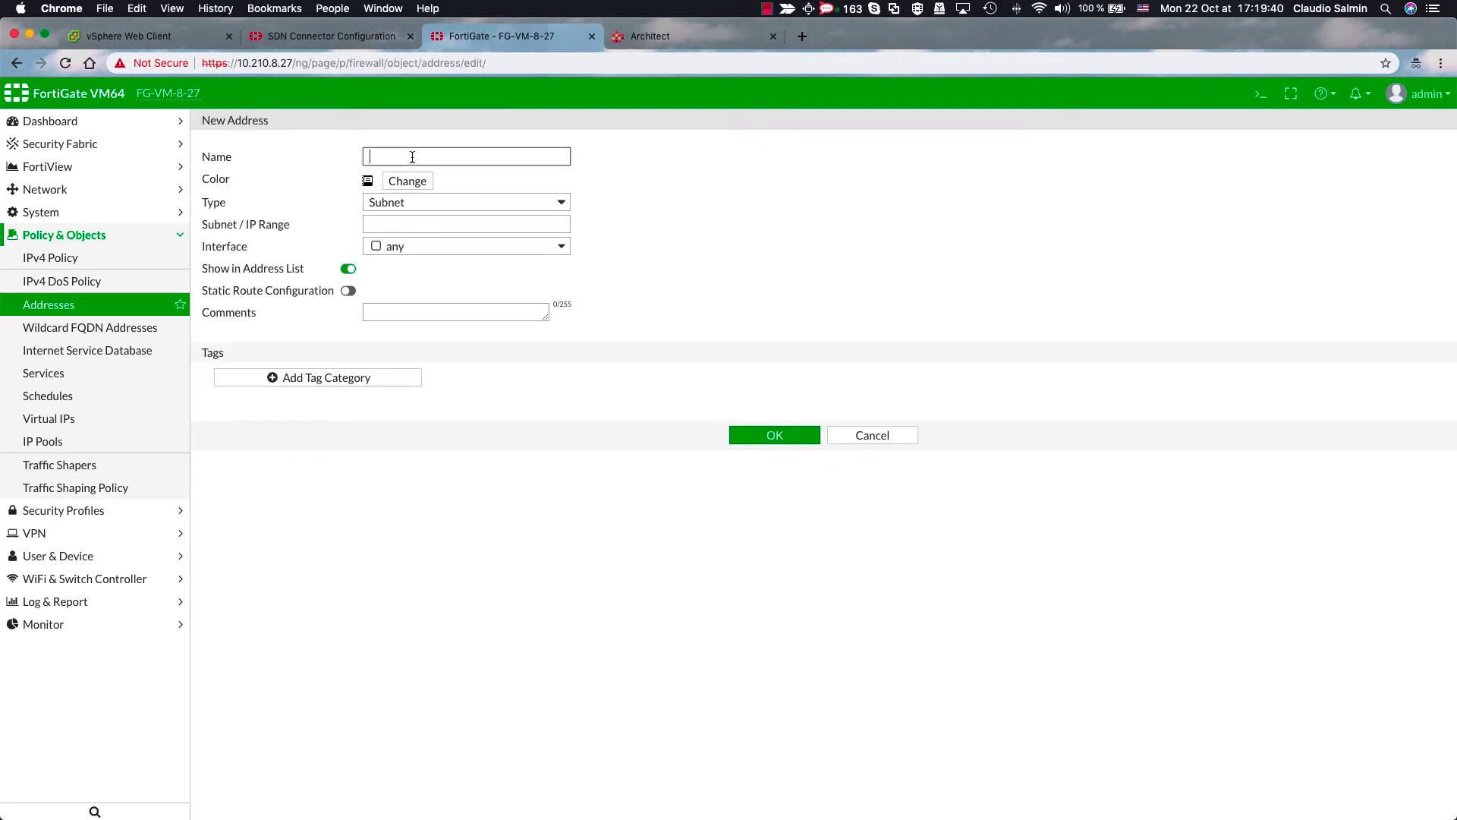
pyautogui.write('All-VMs')
pyautogui.click(413, 182)
pyautogui.click(438, 209)
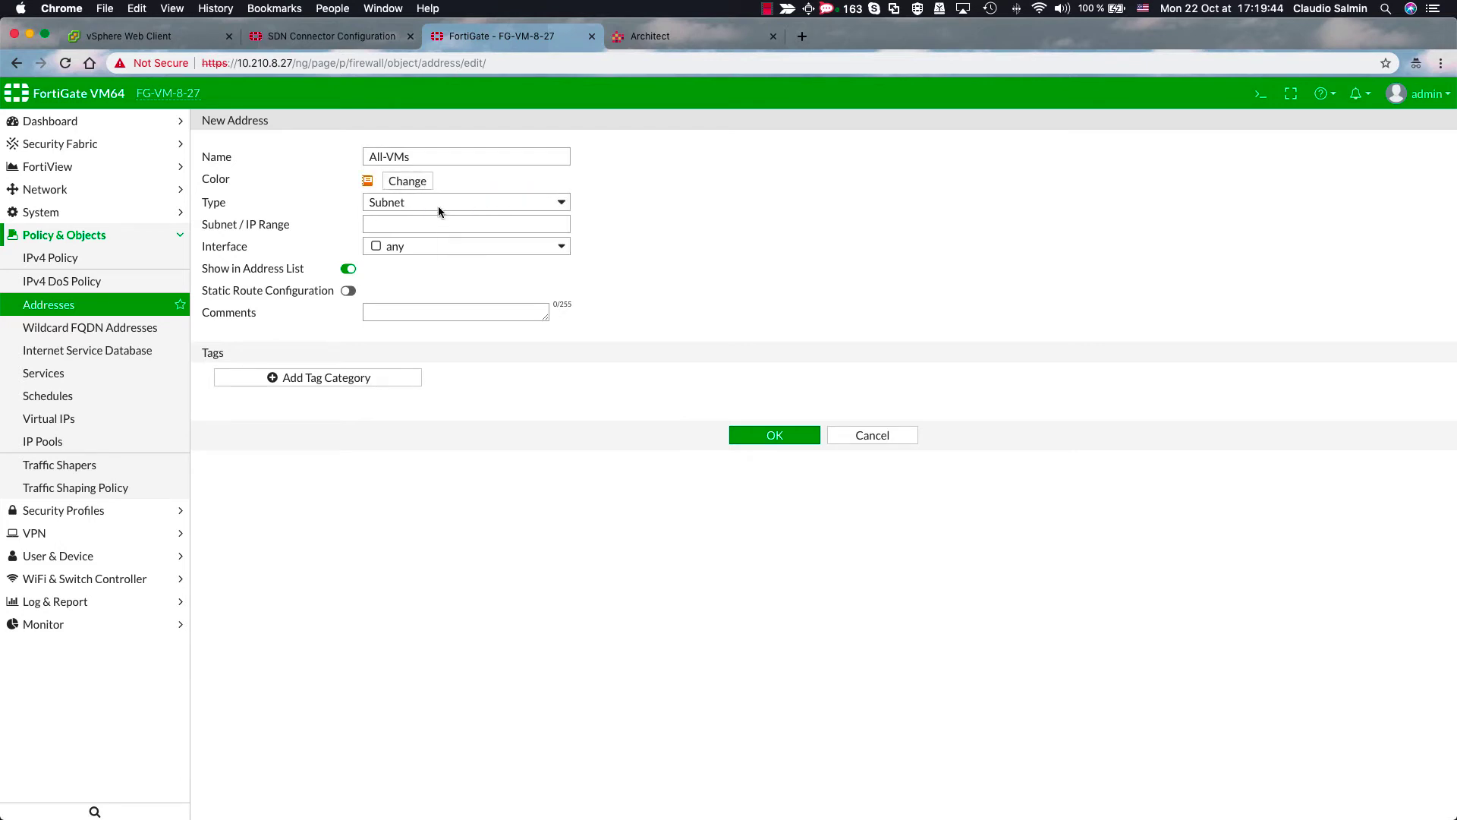
# - Make All-VMs a Nuage fabric connector address for organization Fortinet/L3 only, and save
pyautogui.click(439, 204)
pyautogui.click(438, 218)
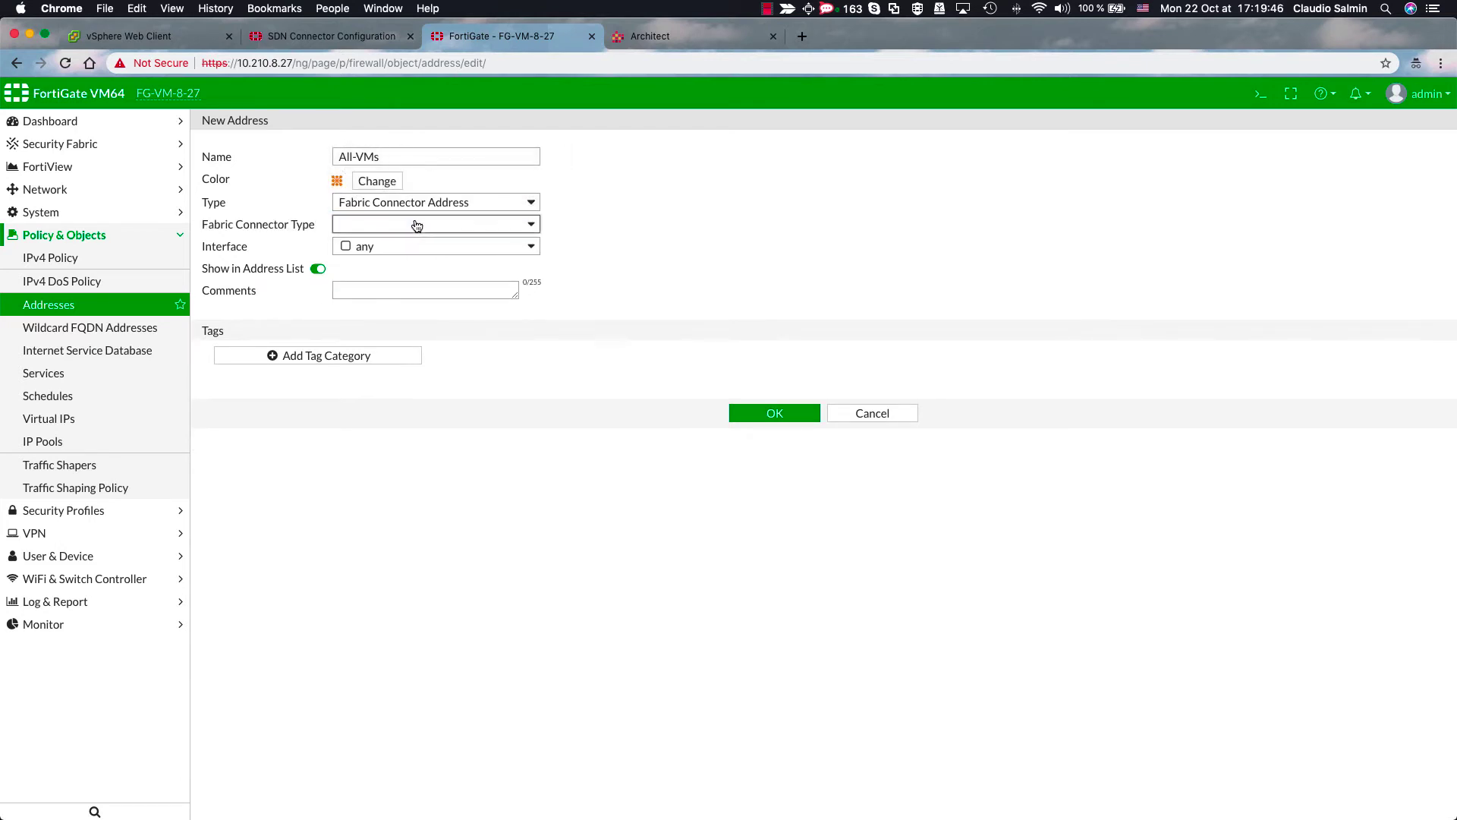
pyautogui.click(416, 225)
pyautogui.click(397, 263)
pyautogui.click(375, 245)
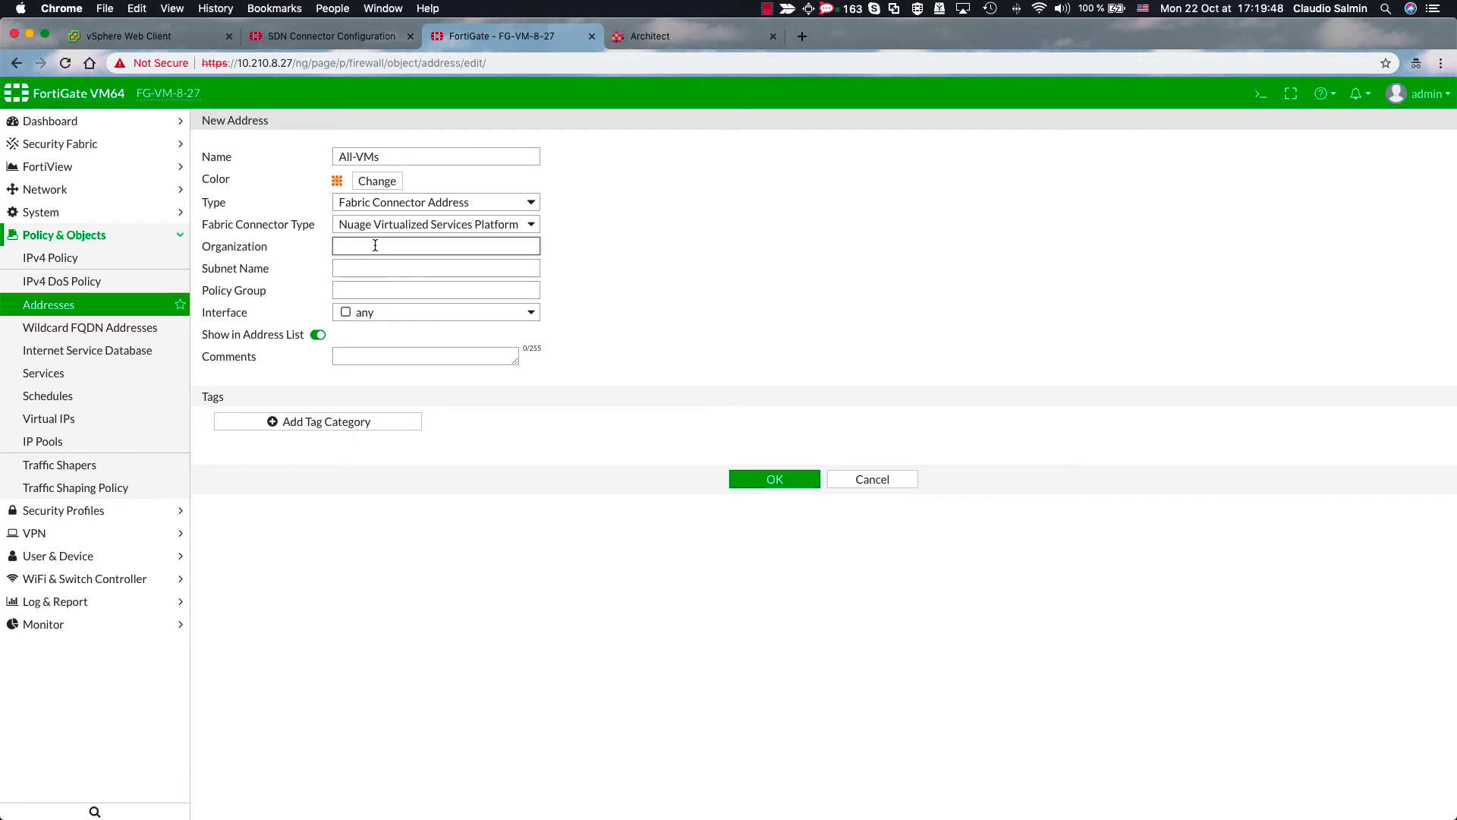
pyautogui.write('Fortinet/l3')
pyautogui.click(774, 479)
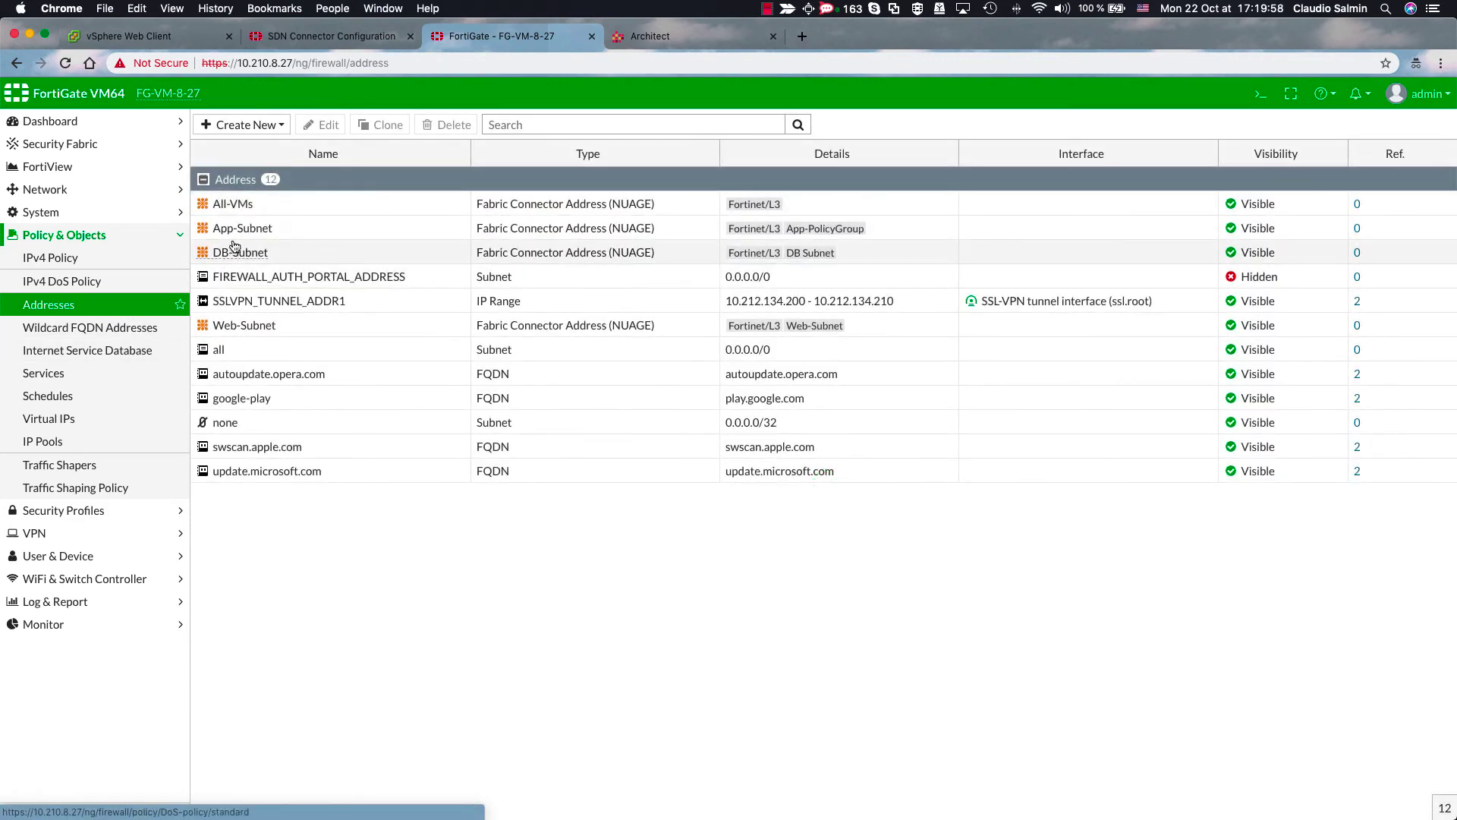
pyautogui.moveTo(243, 210)
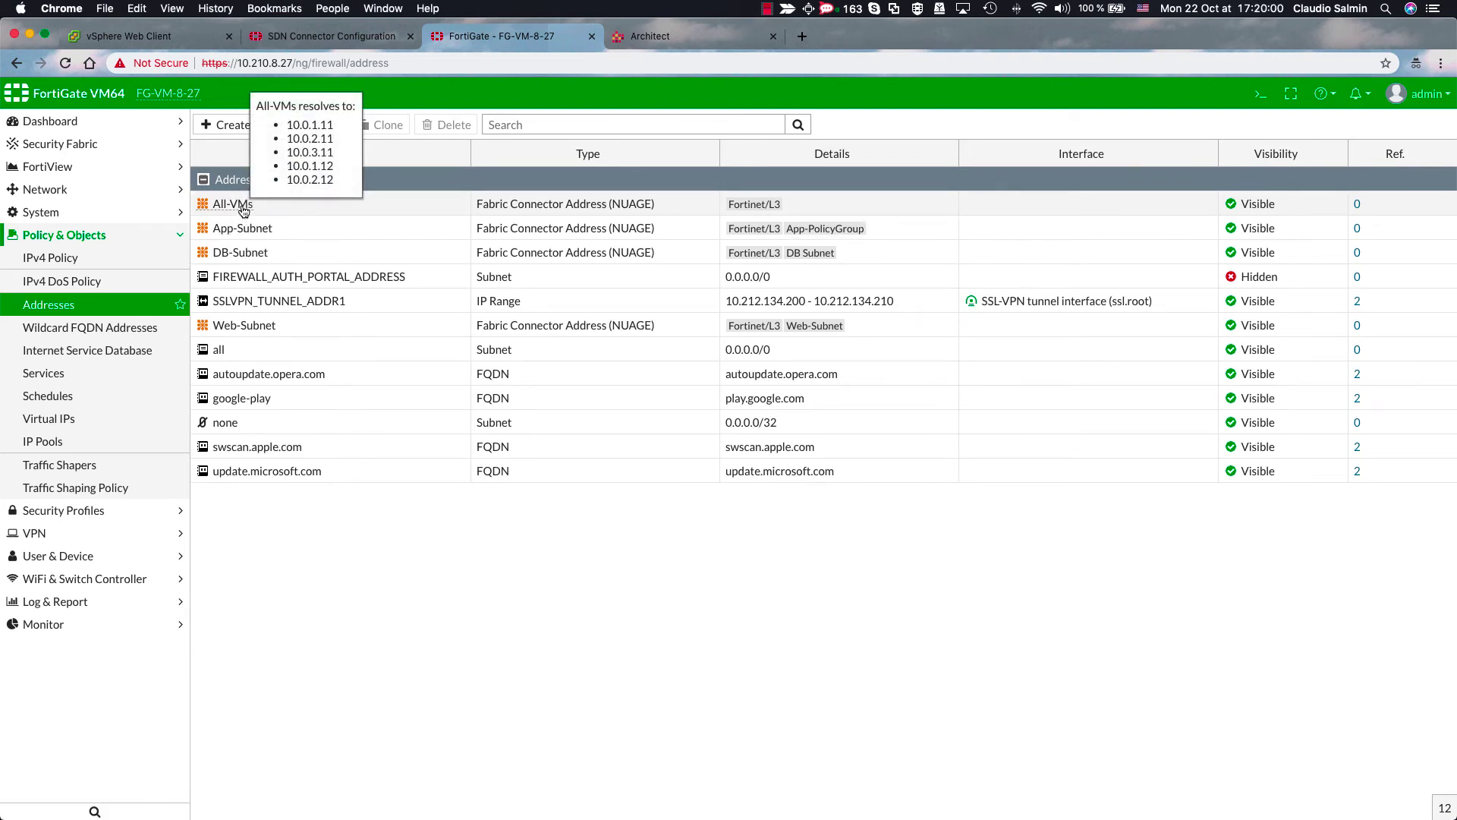
pyautogui.moveTo(241, 256)
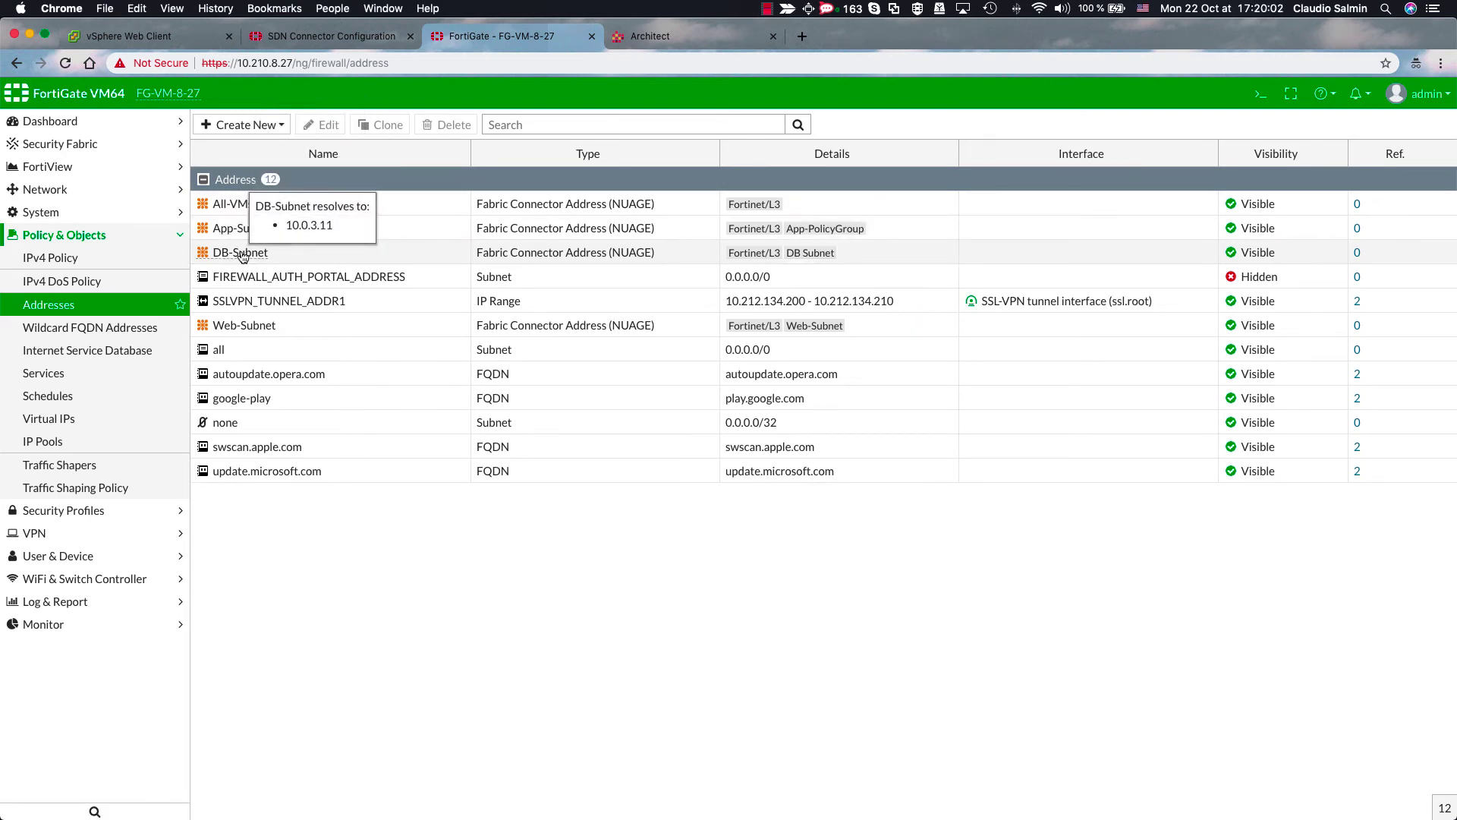
pyautogui.moveTo(246, 327)
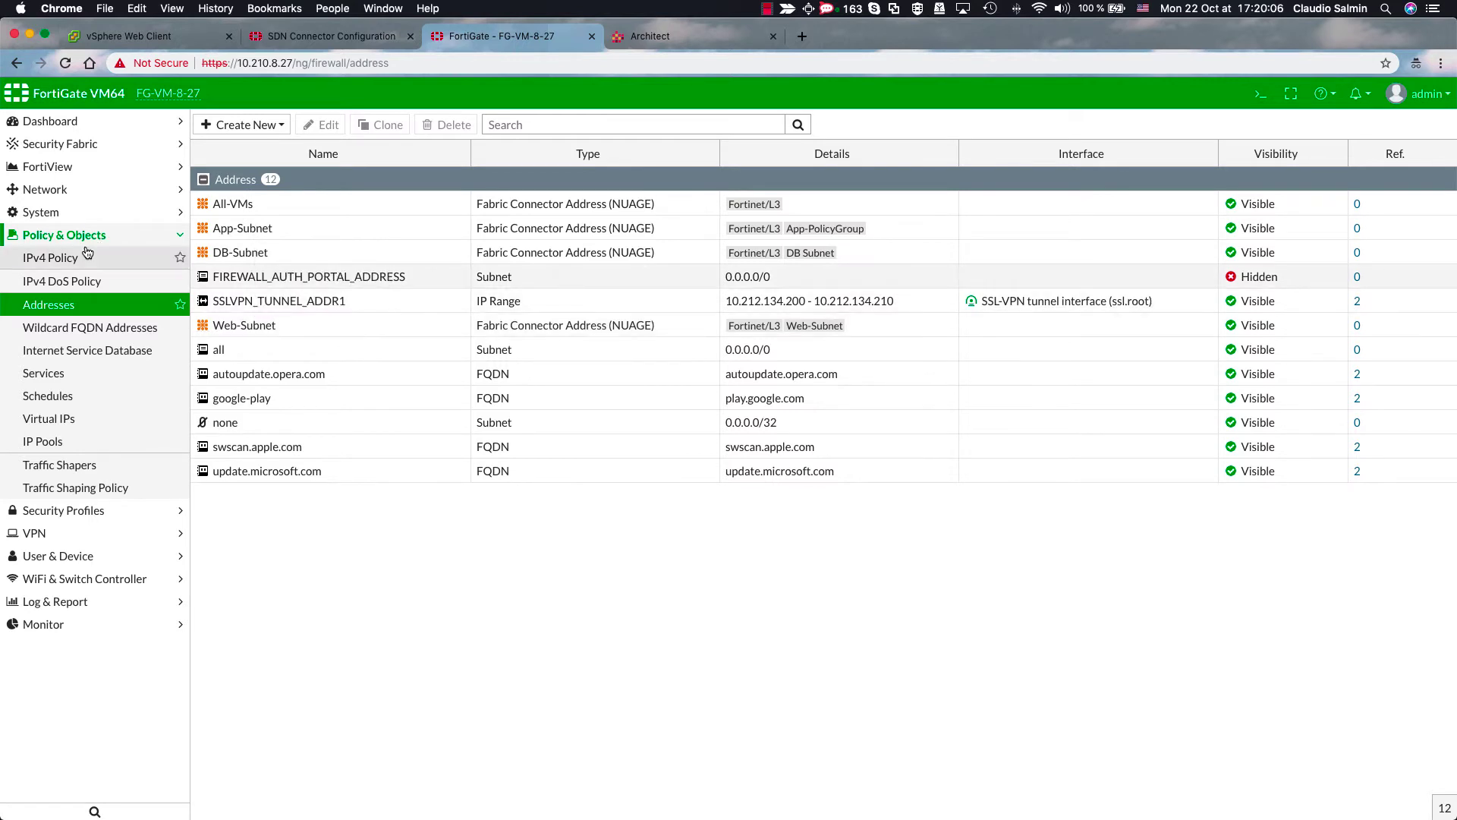
# - Start a new IPv4 policy named Web to App from Web Tier (port2) to App Tier (port3)
pyautogui.click(83, 257)
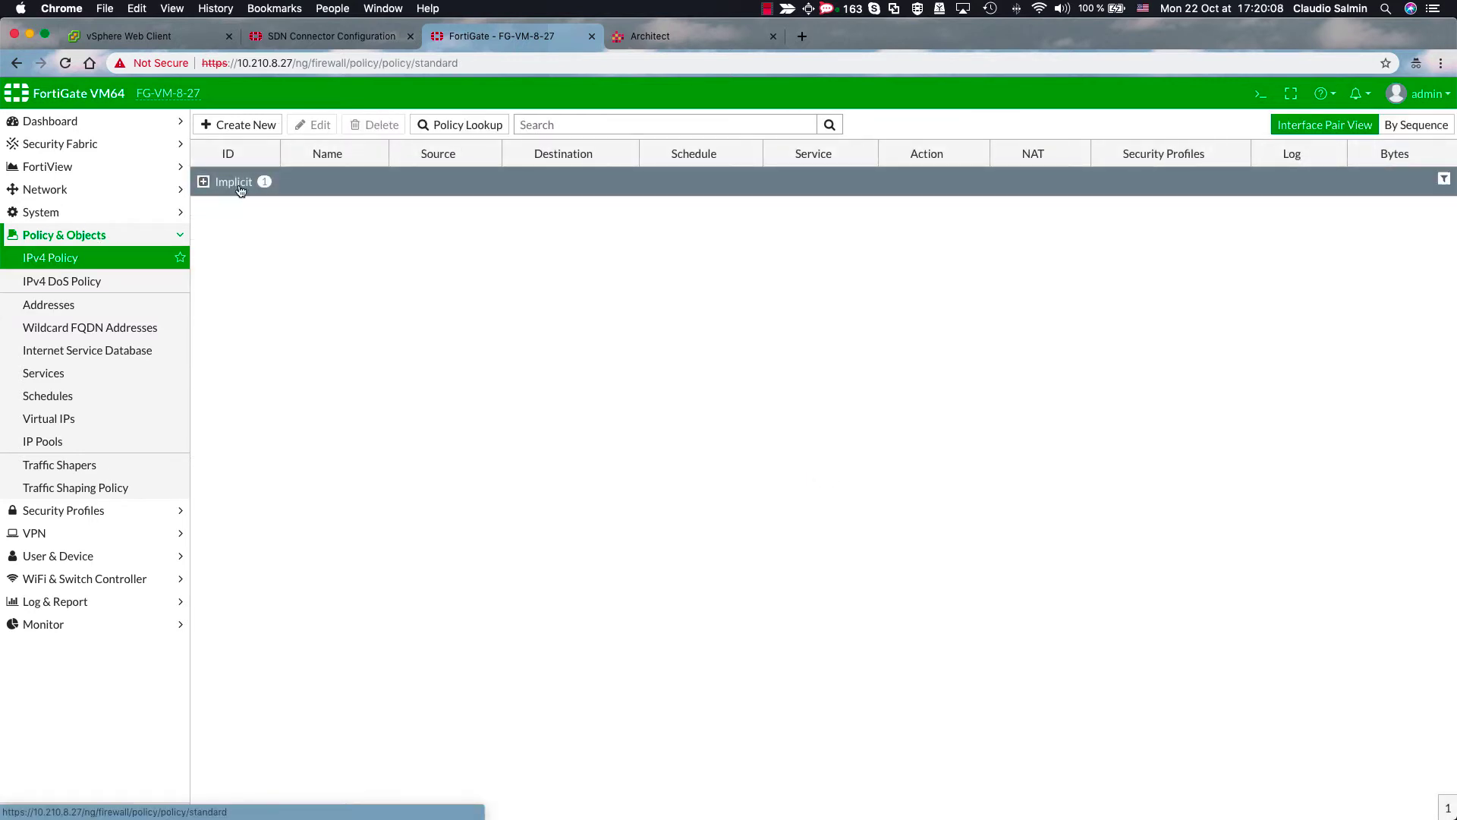
pyautogui.click(252, 126)
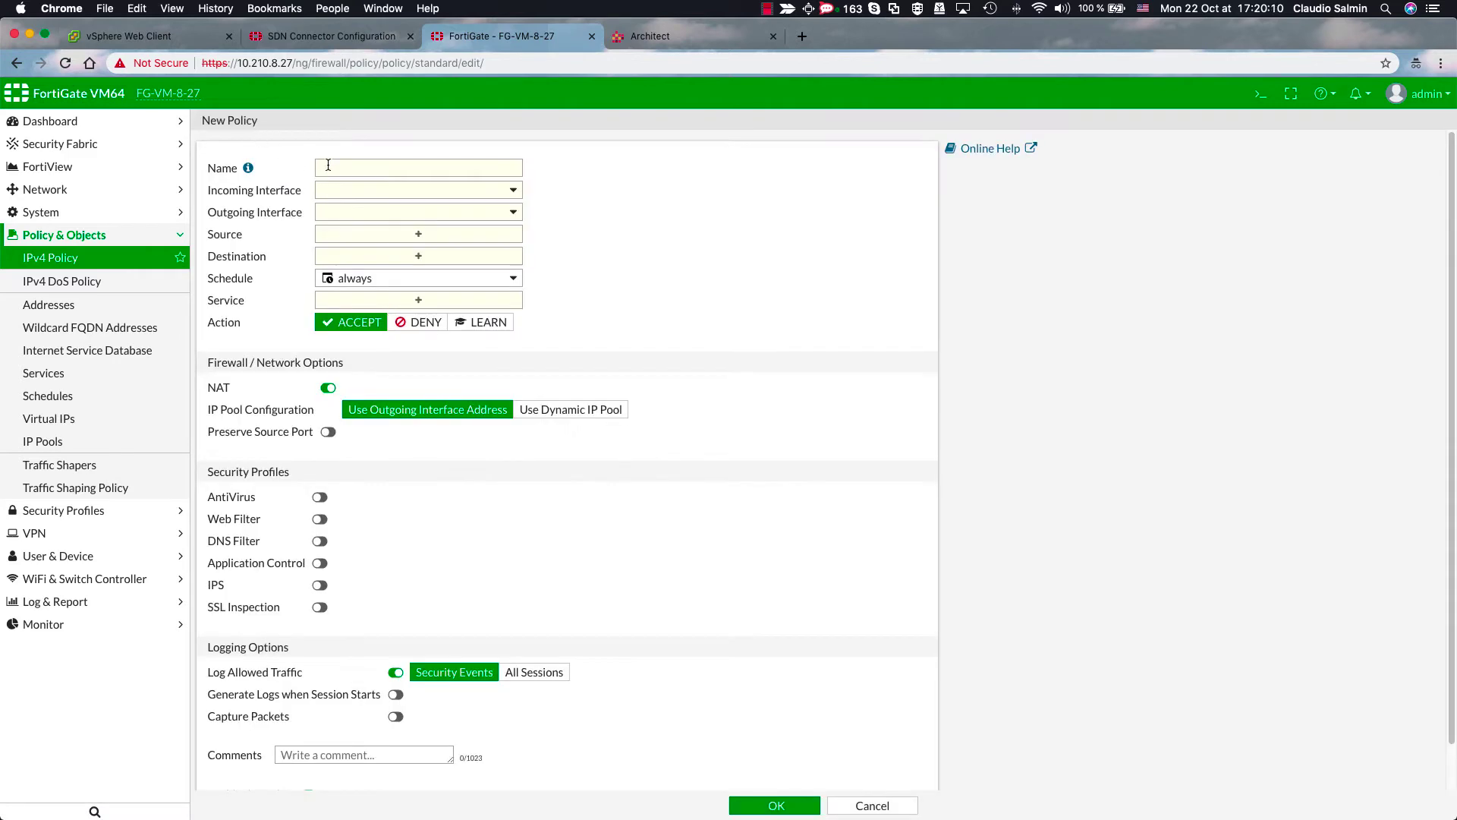
pyautogui.click(331, 166)
pyautogui.write('Web to App')
pyautogui.click(369, 196)
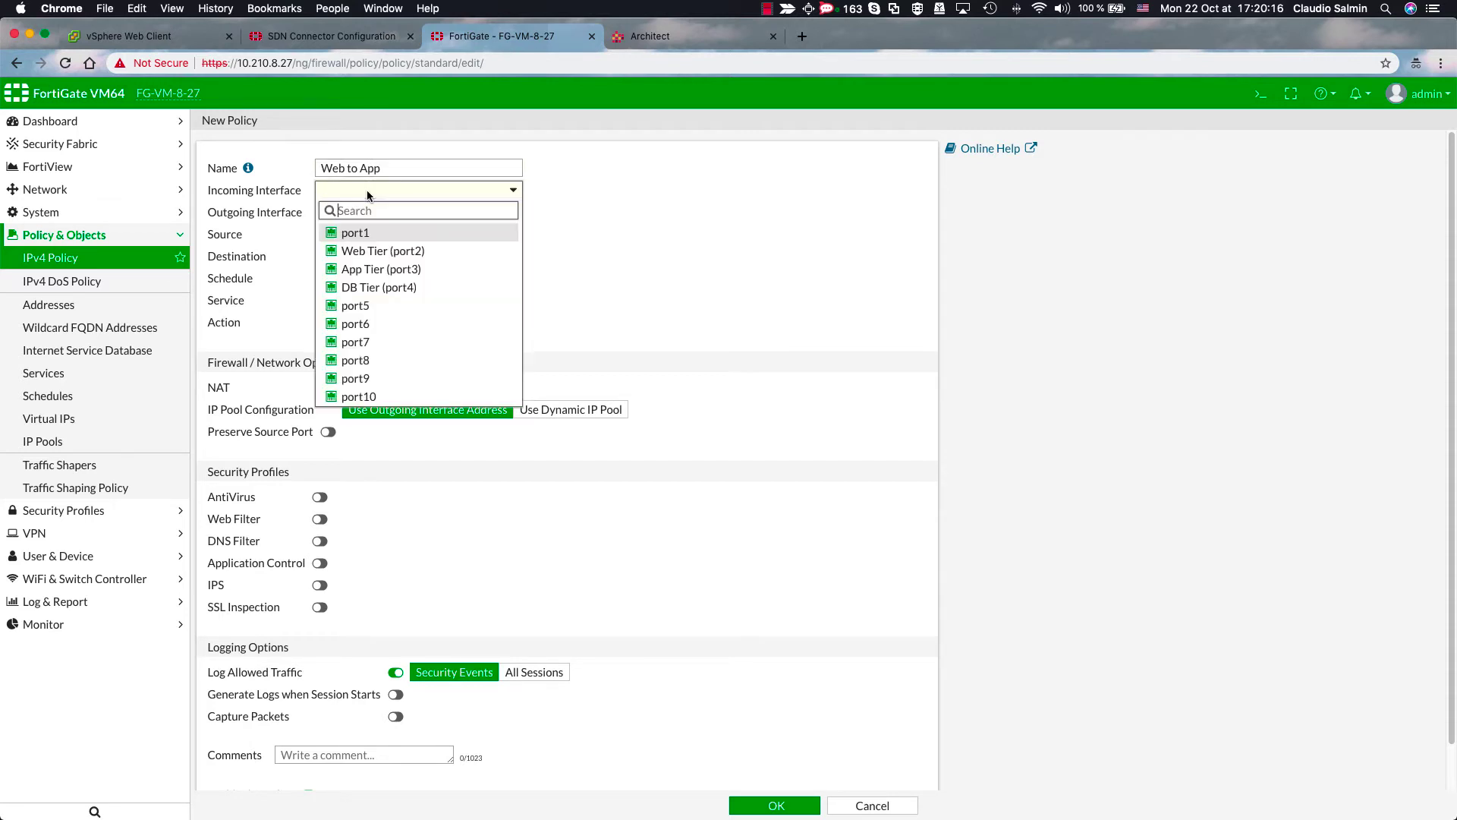
pyautogui.click(372, 250)
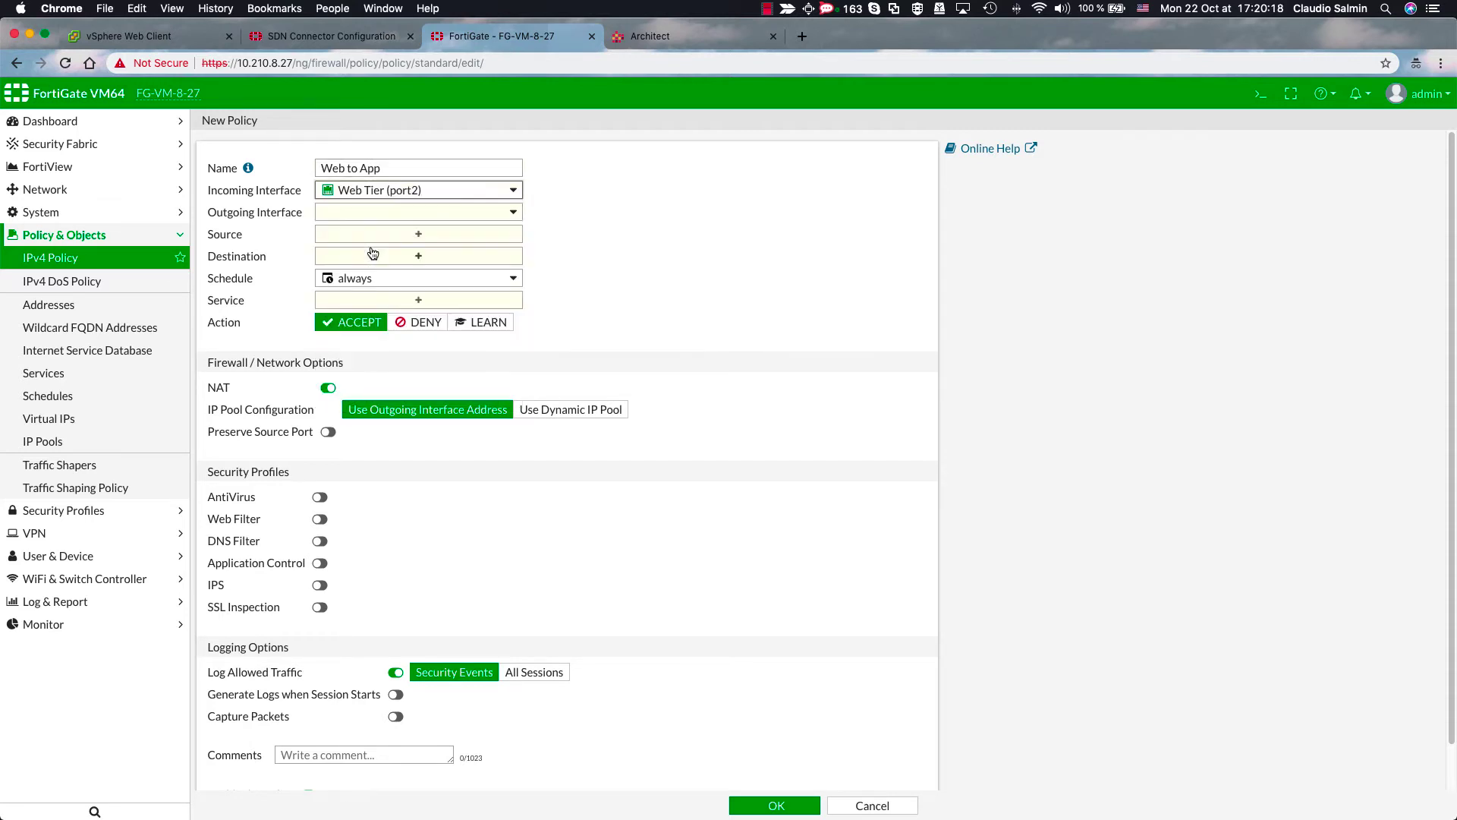
pyautogui.click(370, 216)
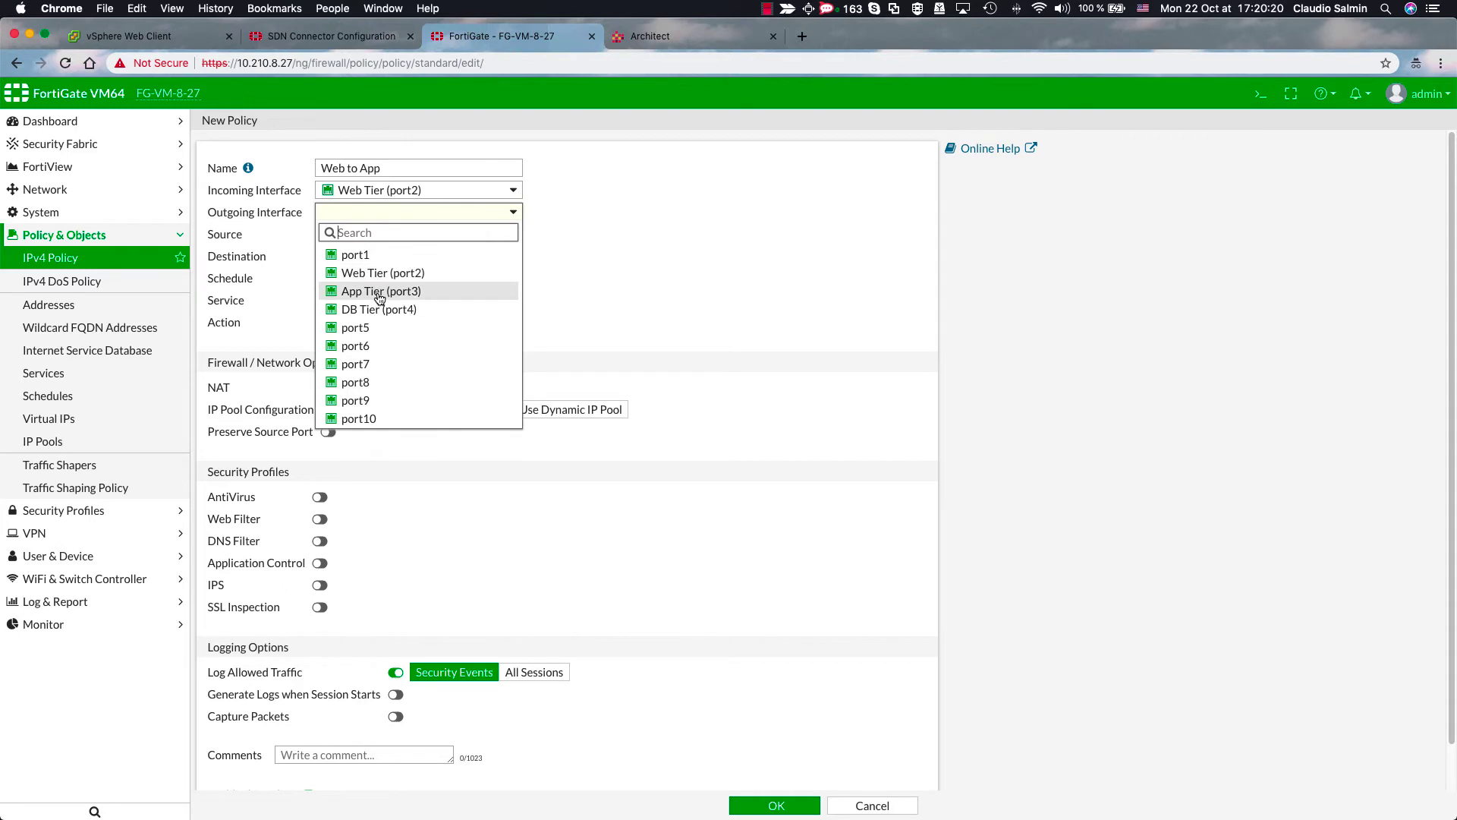
pyautogui.click(379, 293)
# - Set source Web-Subnet, destination App-Subnet, service ALL, NAT off, and save the policy
pyautogui.click(380, 244)
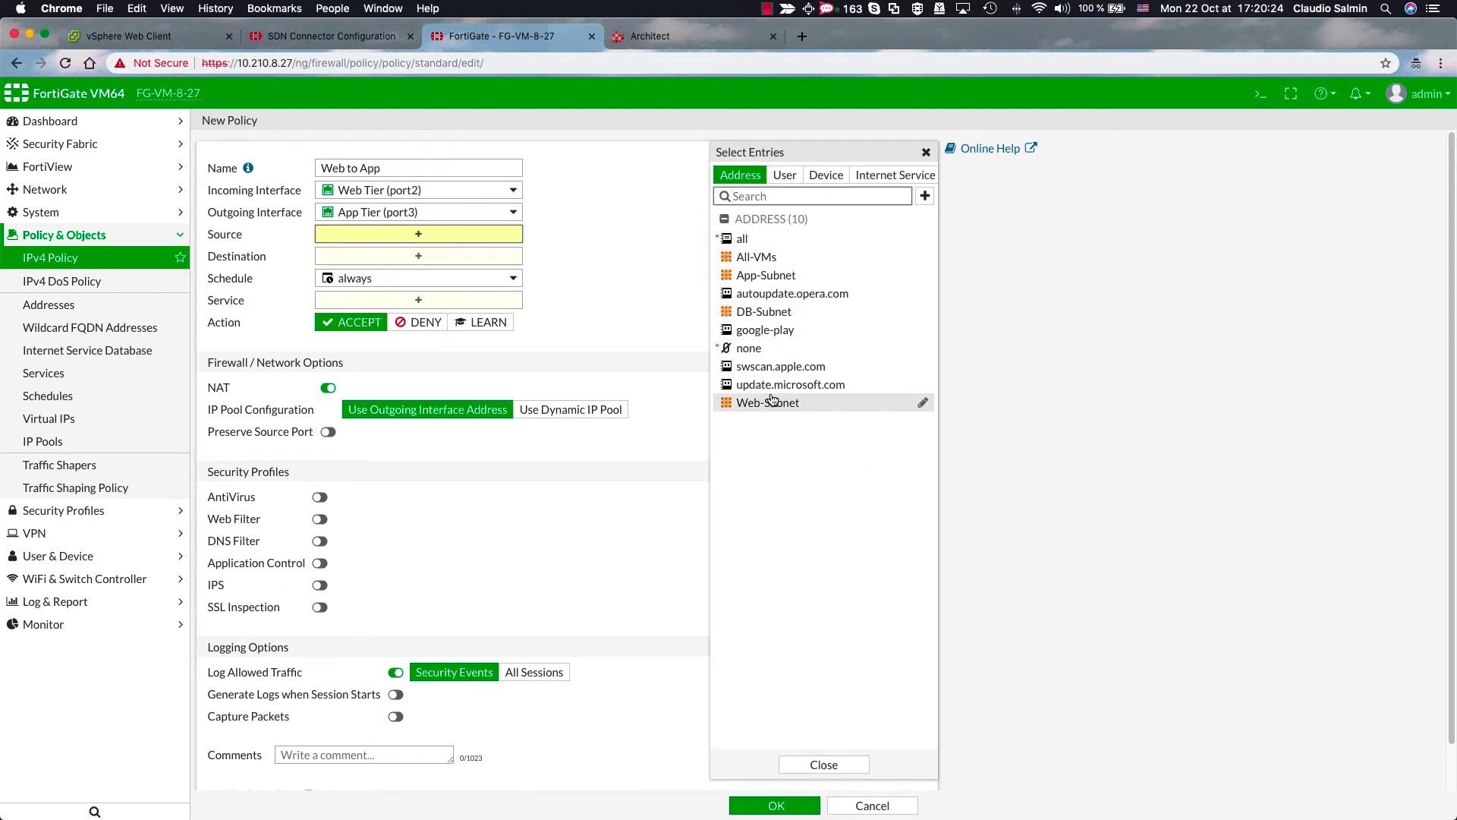
pyautogui.click(771, 402)
pyautogui.moveTo(768, 281); pyautogui.dragTo(495, 281)
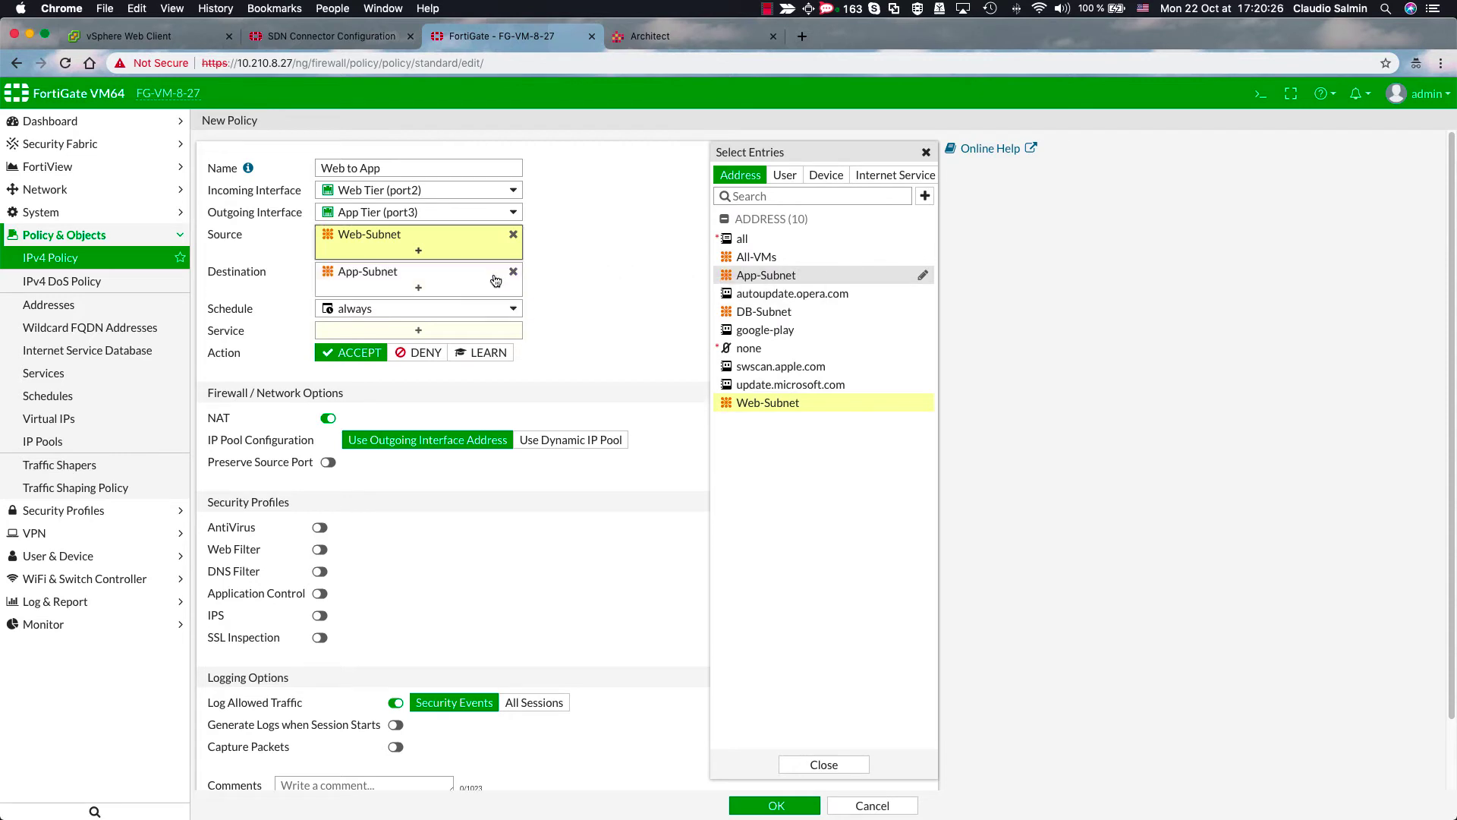
pyautogui.click(443, 334)
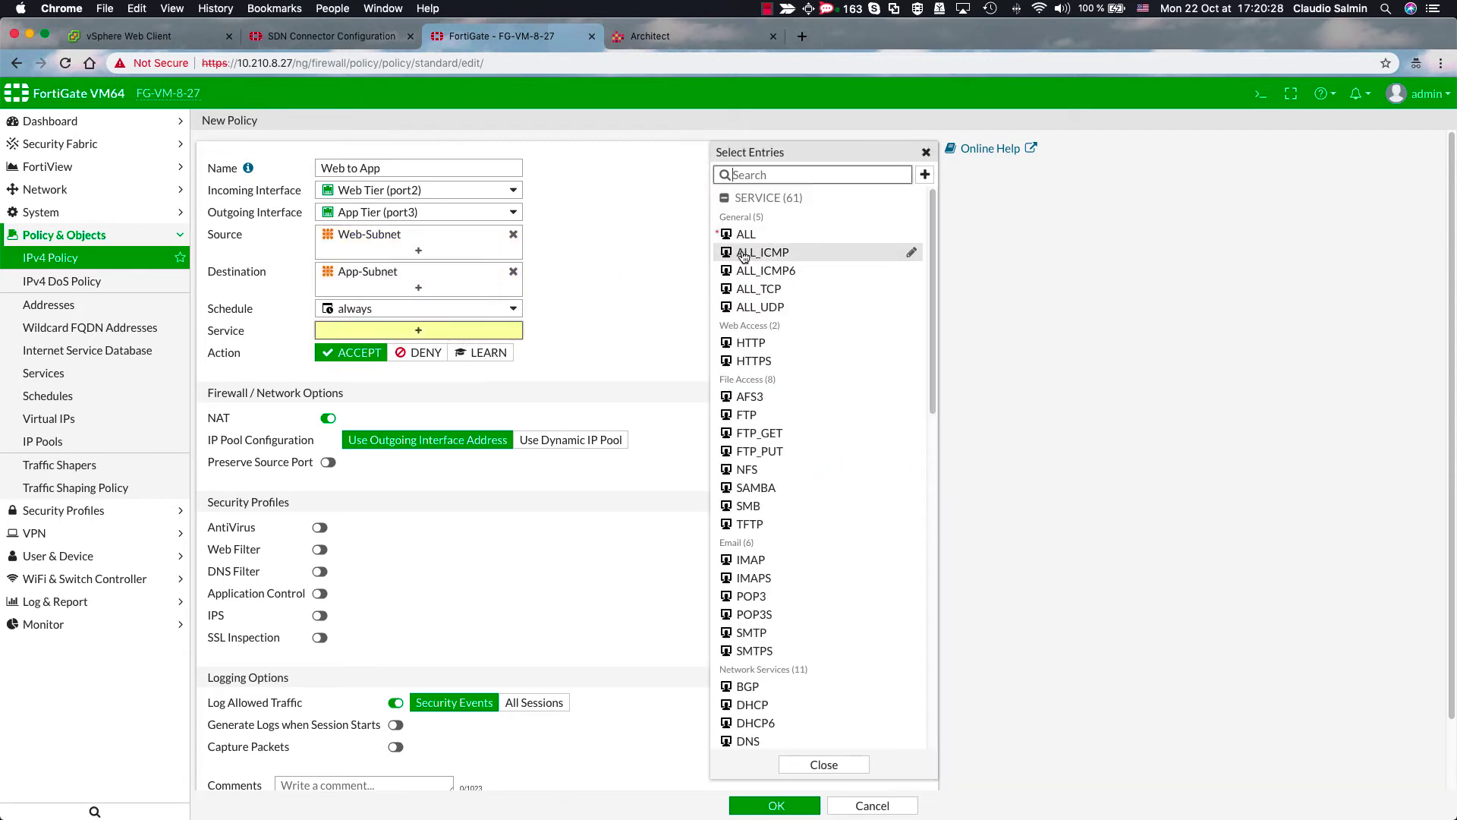
pyautogui.click(747, 235)
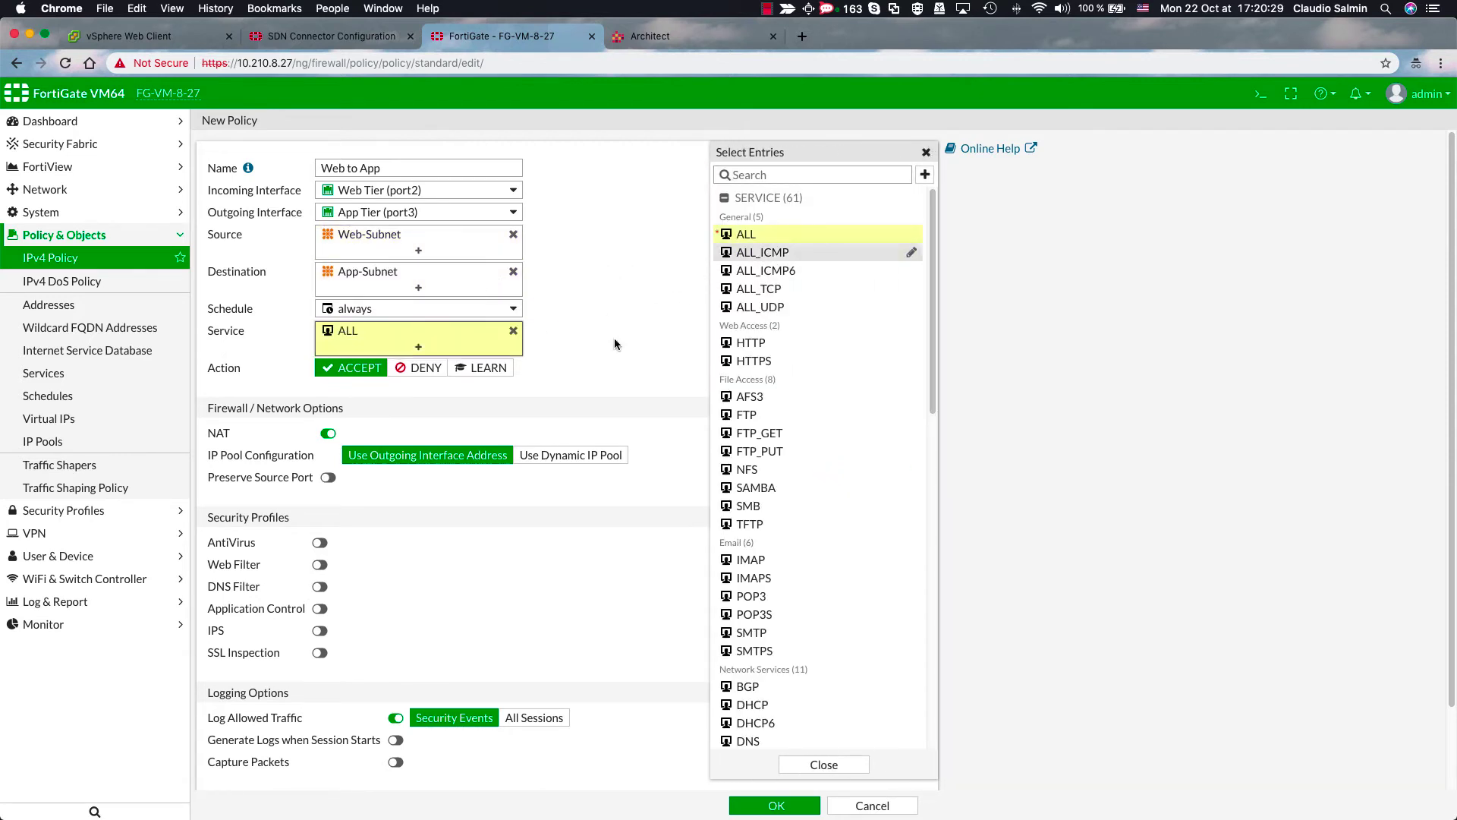
pyautogui.click(330, 433)
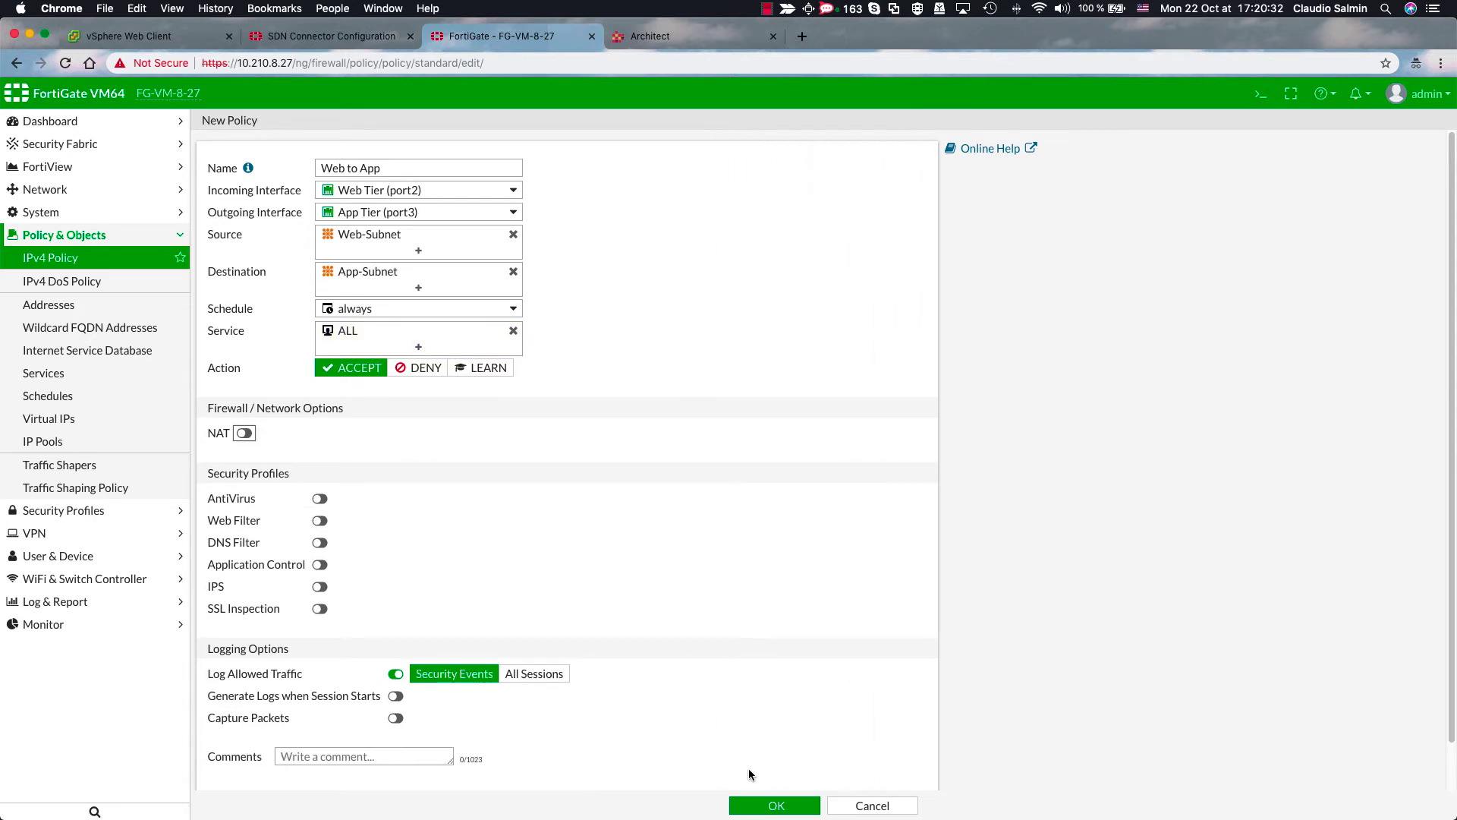
pyautogui.click(768, 806)
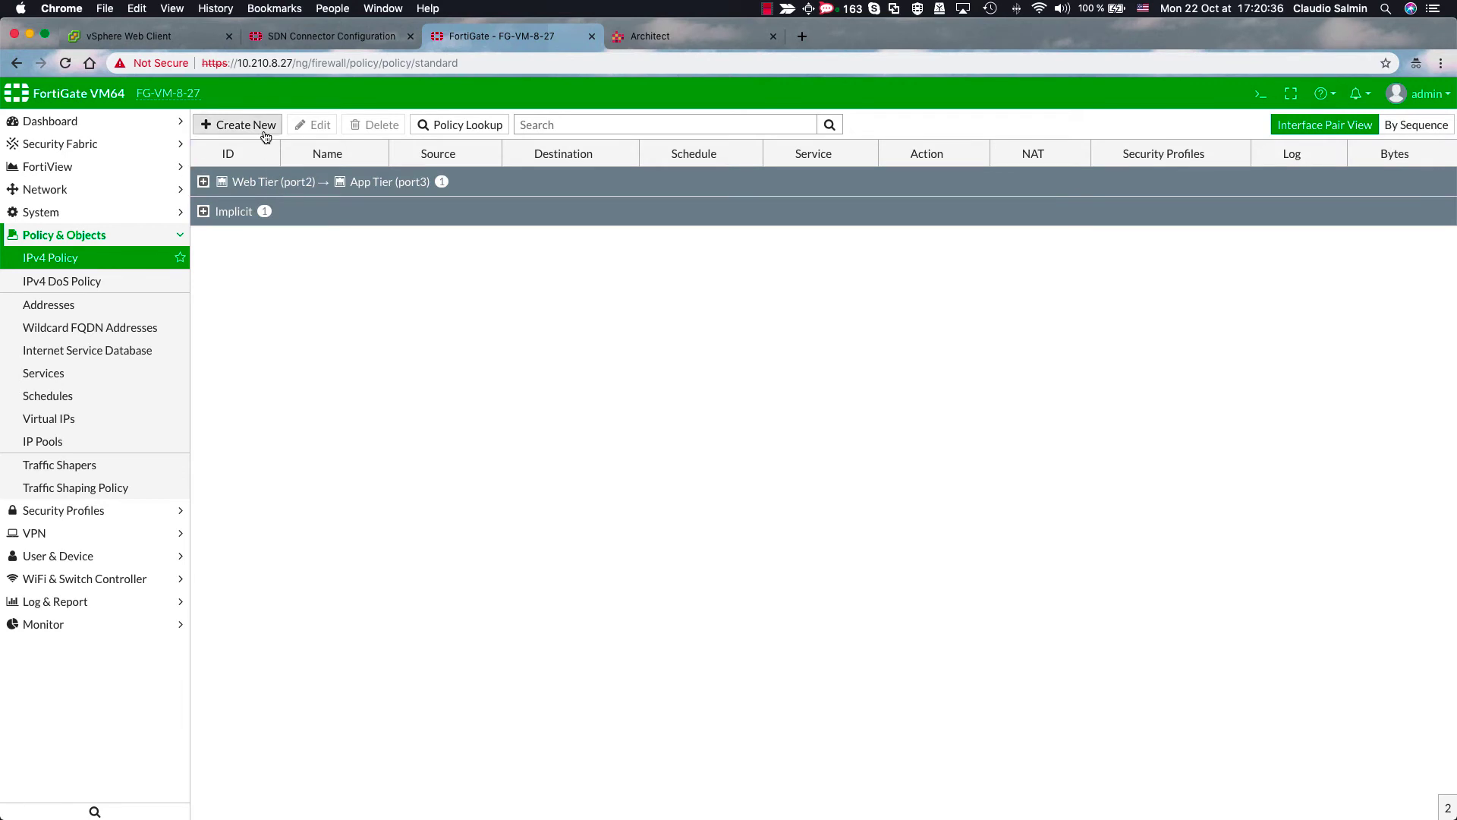
# - Start a new policy named App to DB from App Tier (port3) to DB Tier (port4)
pyautogui.click(263, 126)
pyautogui.click(333, 168)
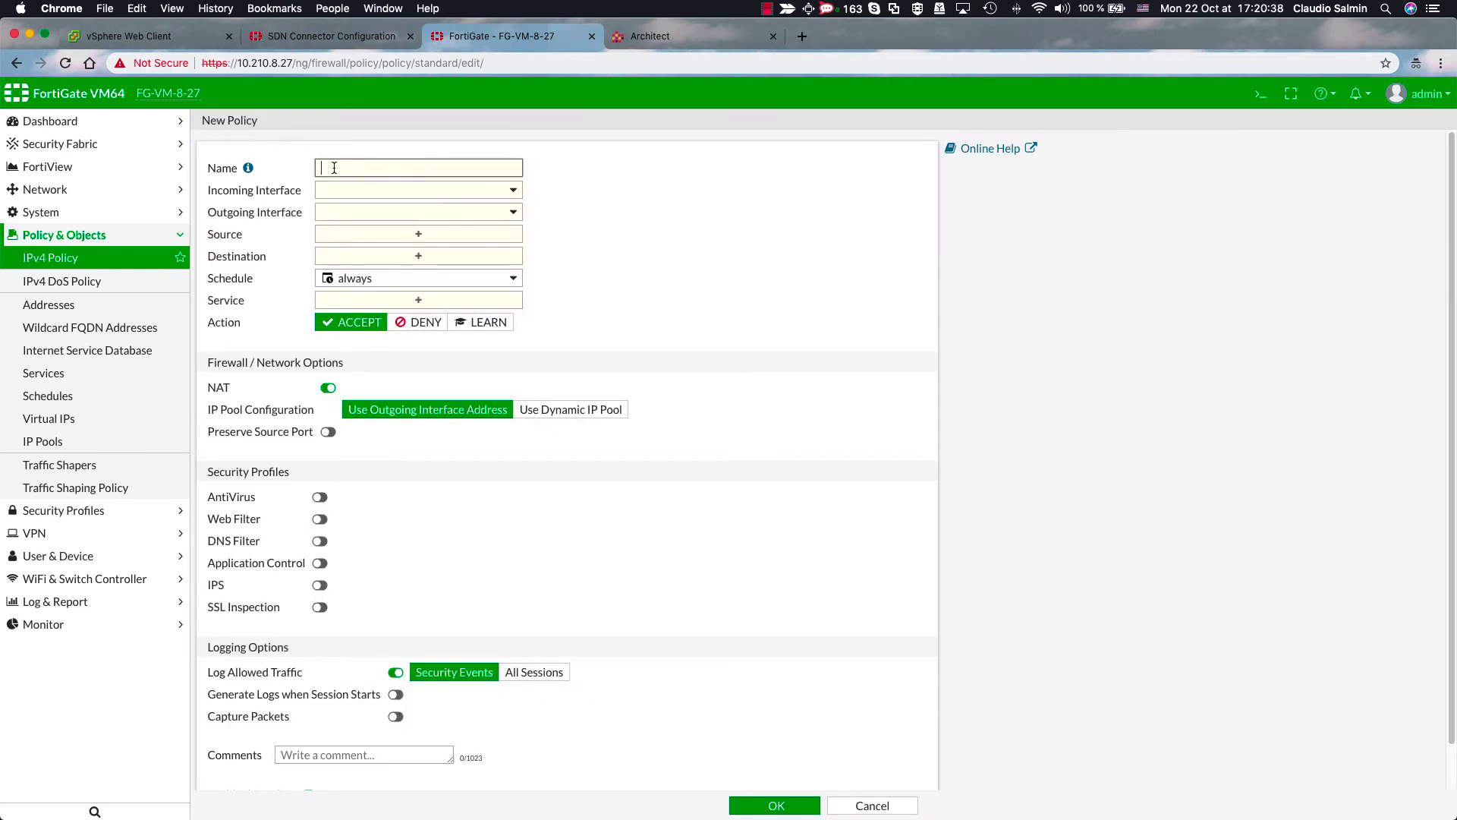
pyautogui.write('App to DB')
pyautogui.click(375, 190)
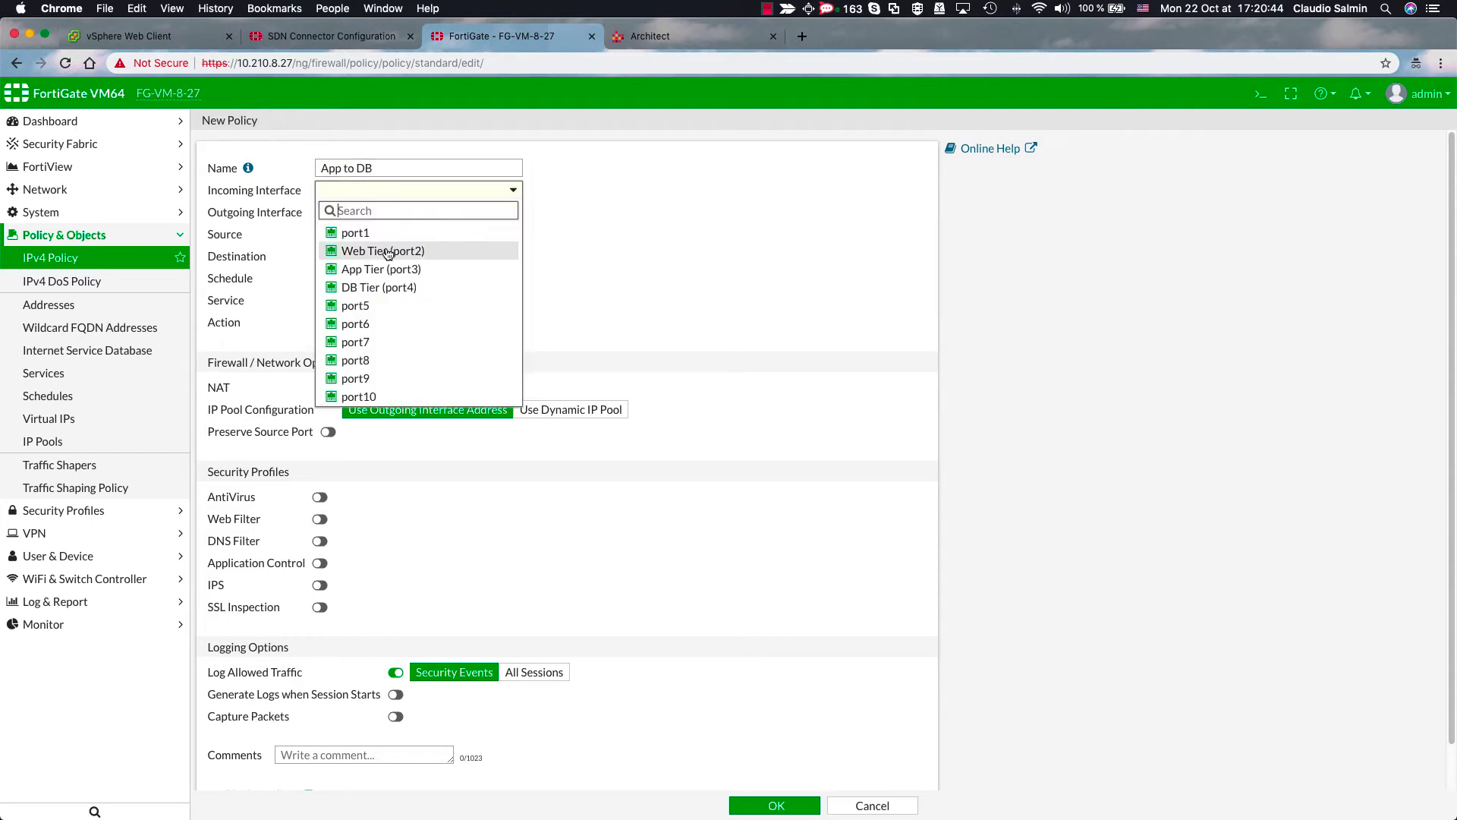
pyautogui.click(379, 269)
pyautogui.click(382, 216)
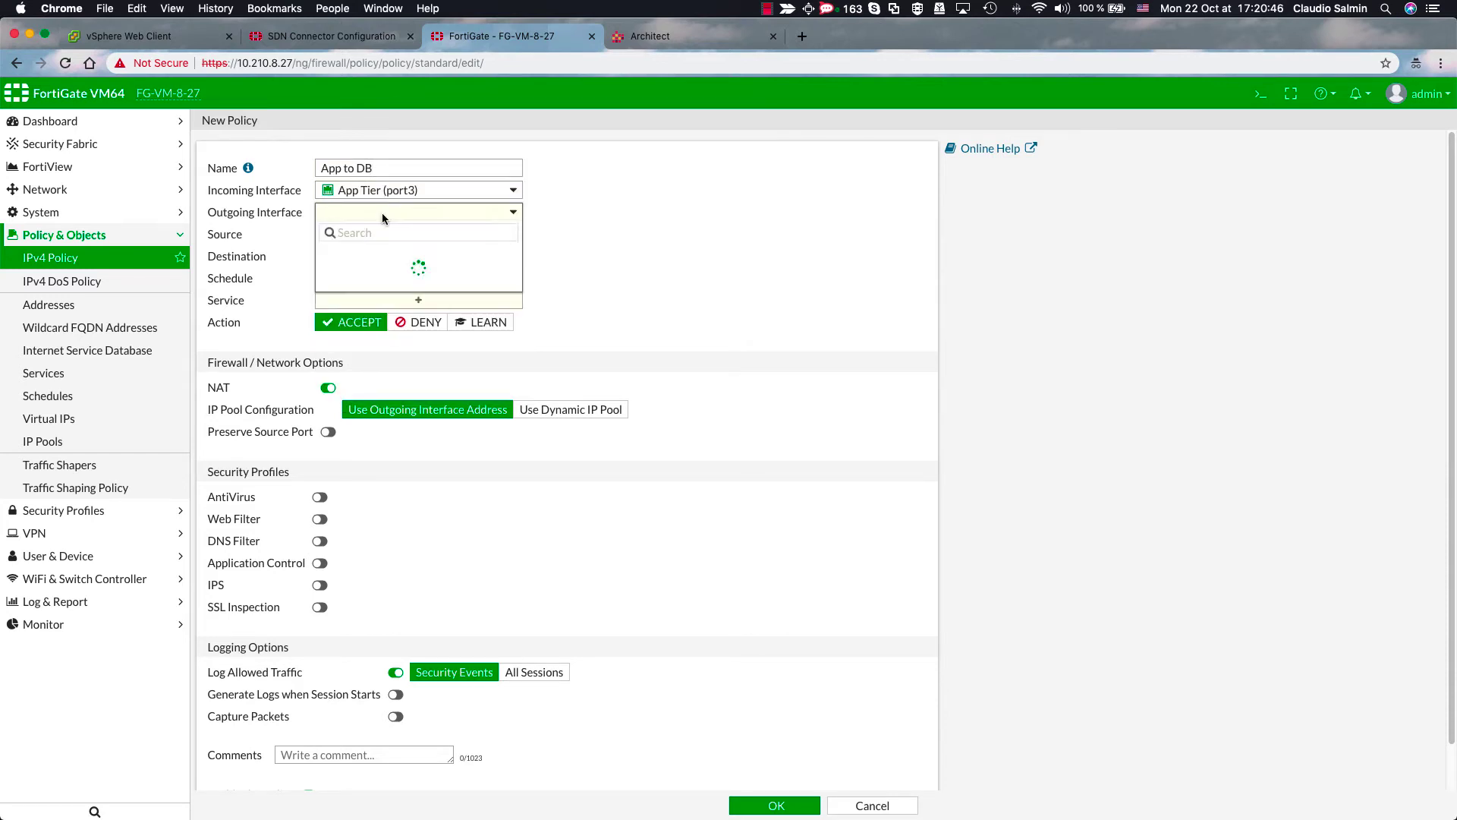
pyautogui.click(382, 308)
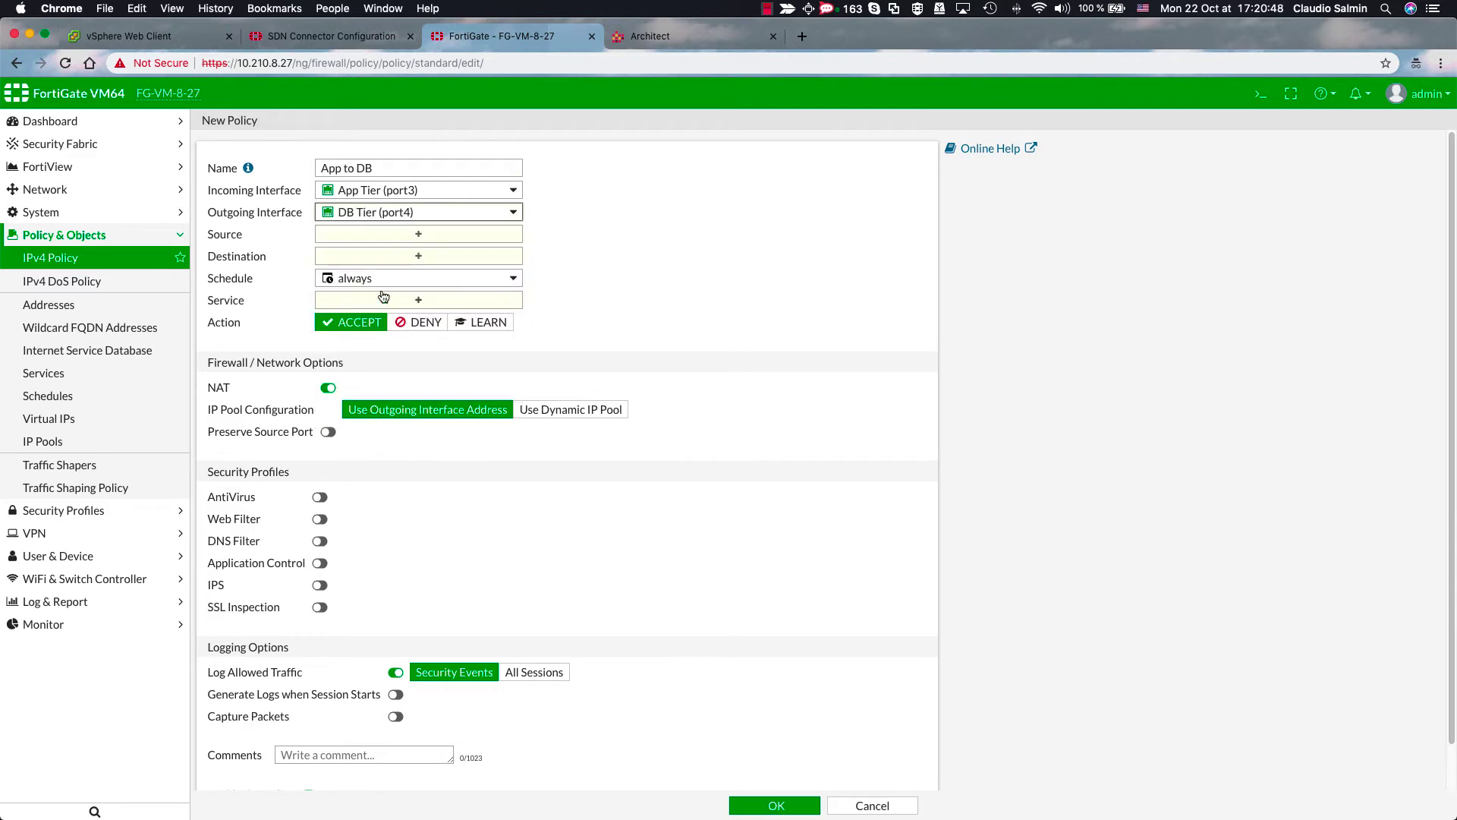
# - Set source App-Subnet, destination DB-Subnet, service ALL, and save the App to DB policy
pyautogui.click(390, 236)
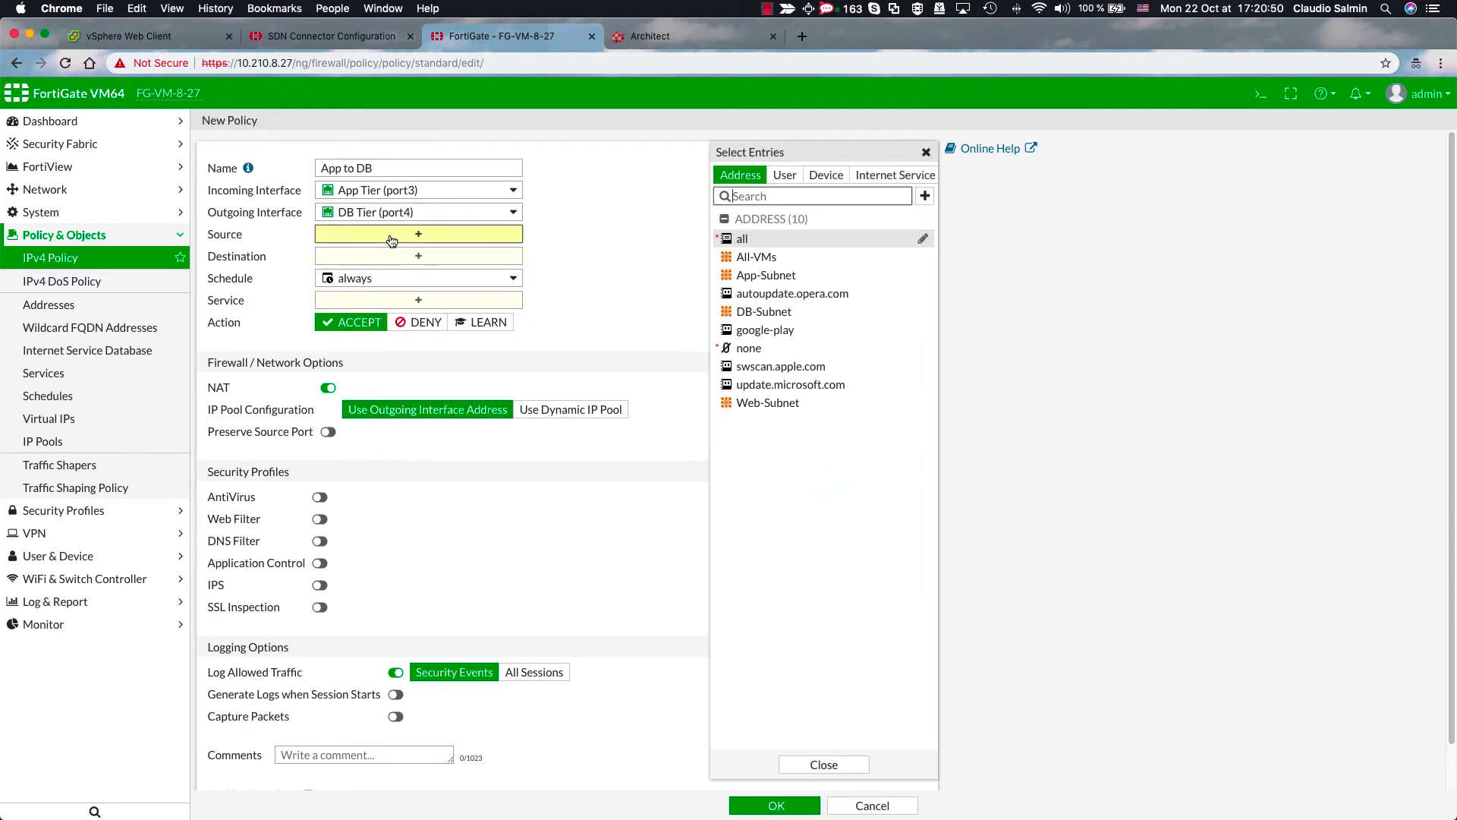
pyautogui.click(766, 277)
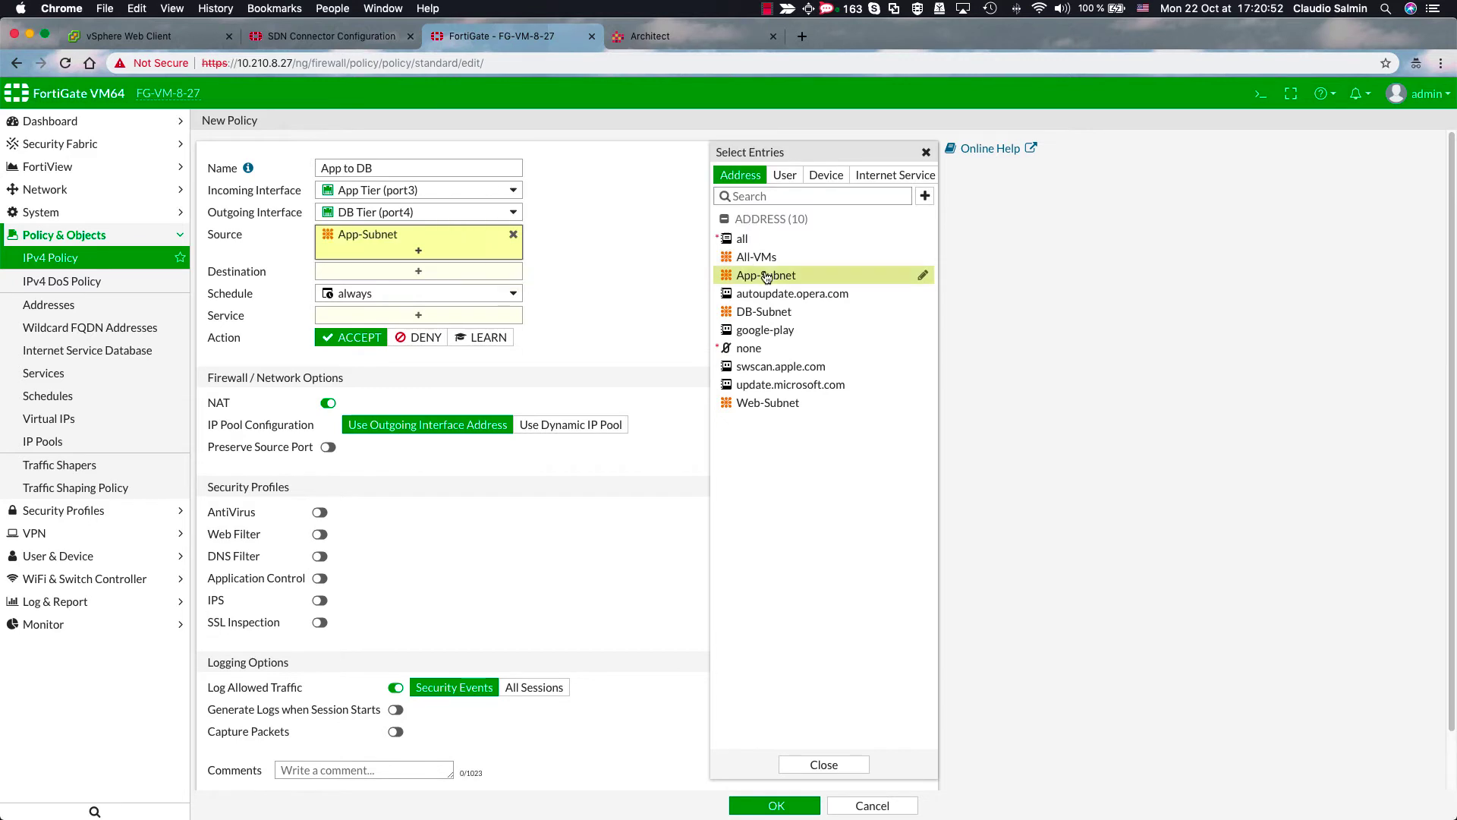
pyautogui.moveTo(765, 312); pyautogui.dragTo(448, 279)
pyautogui.click(431, 334)
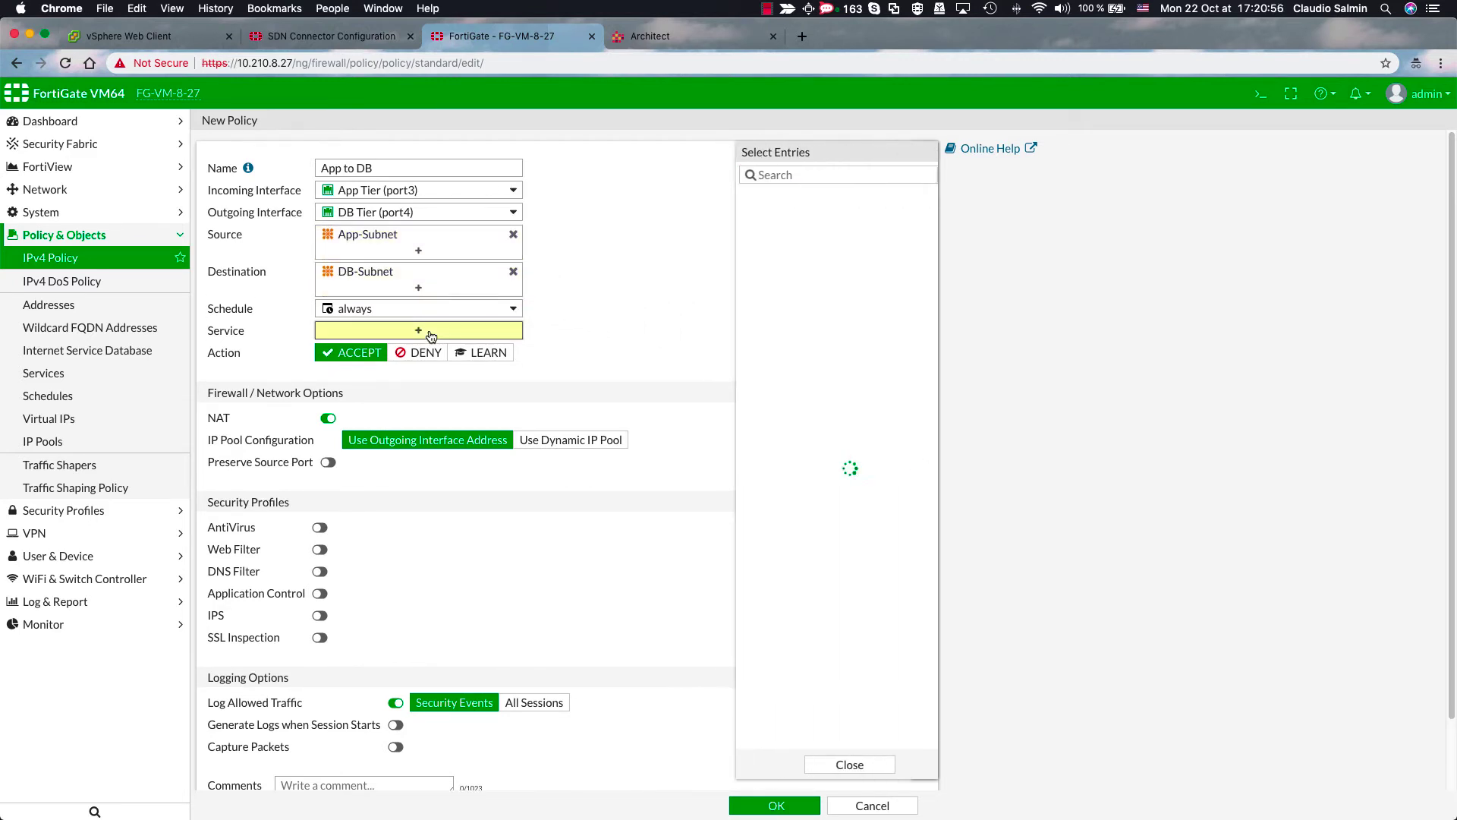
pyautogui.click(749, 235)
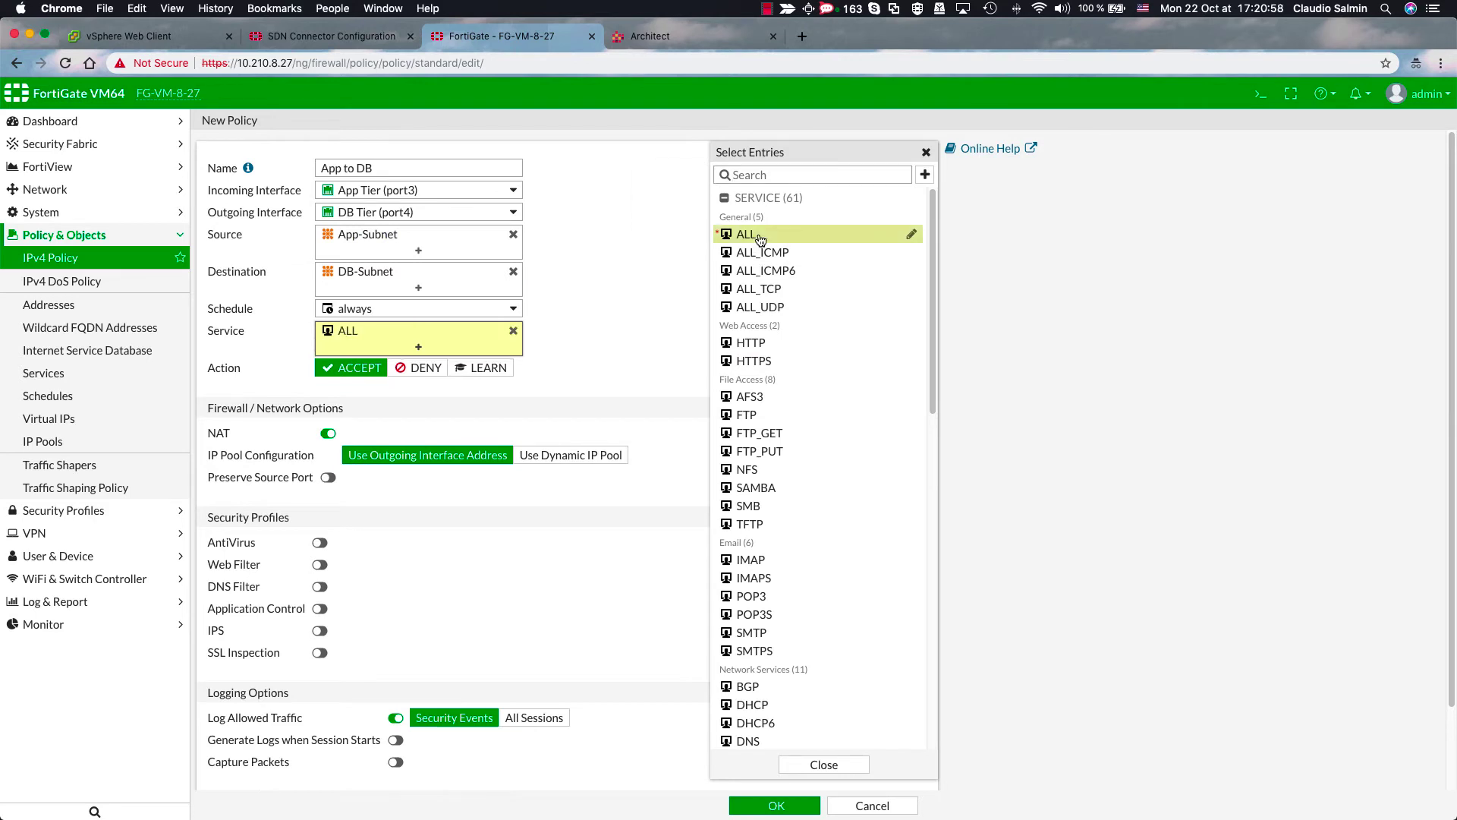
pyautogui.click(776, 806)
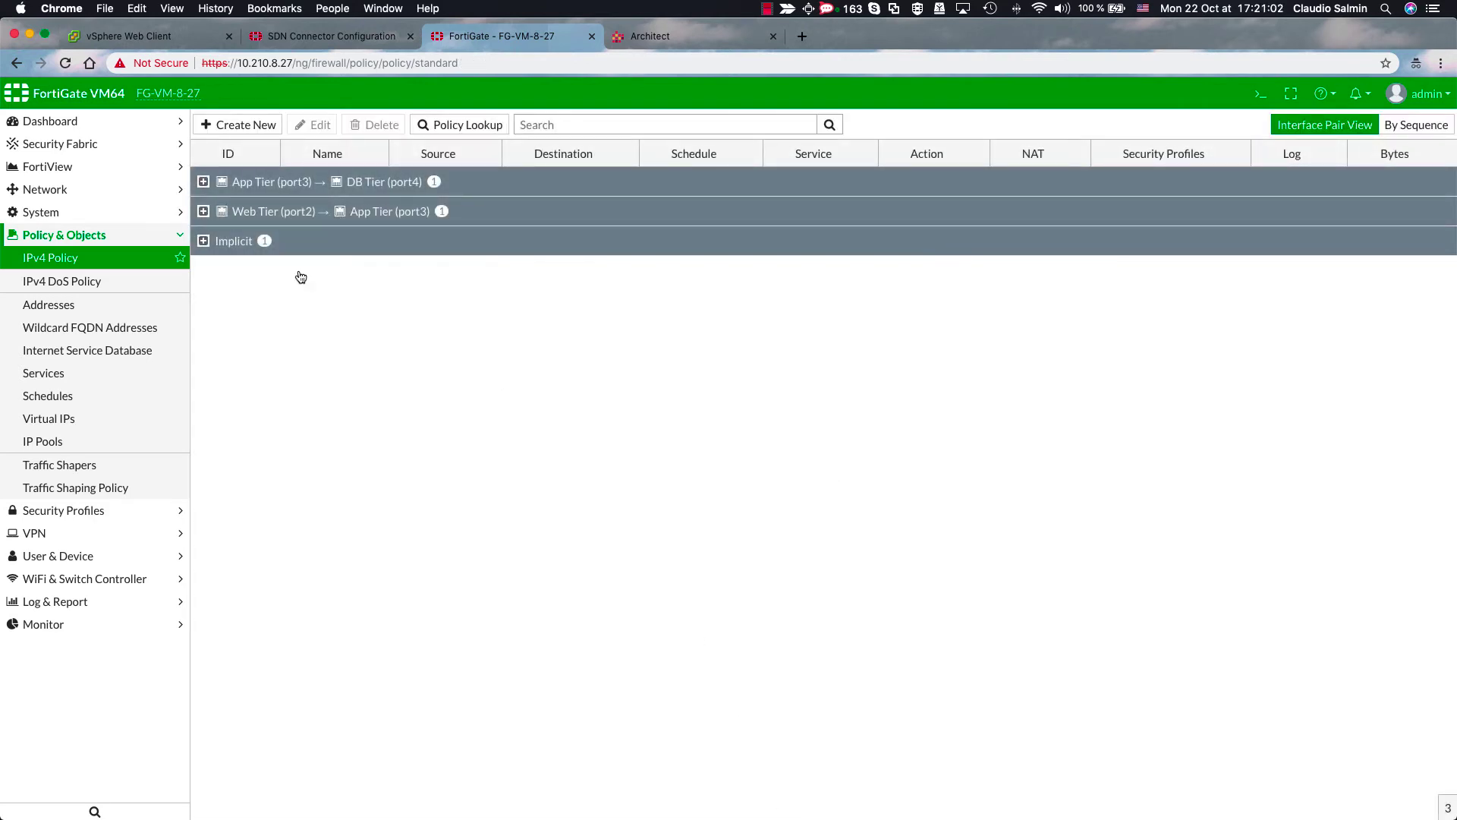
# - Start an App to App policy with App Tier (port3) as both incoming and outgoing interface
pyautogui.click(240, 125)
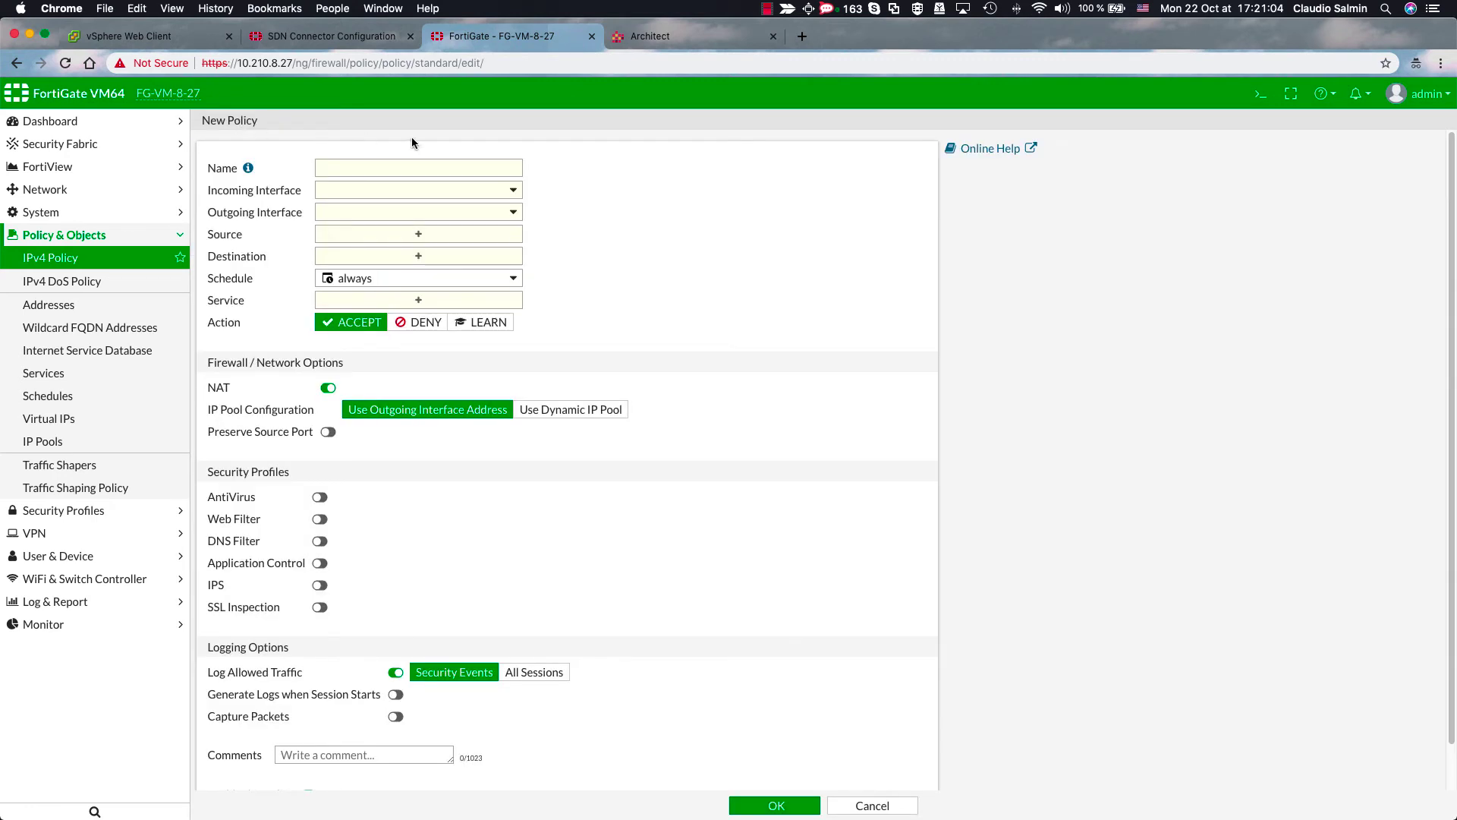
pyautogui.click(413, 162)
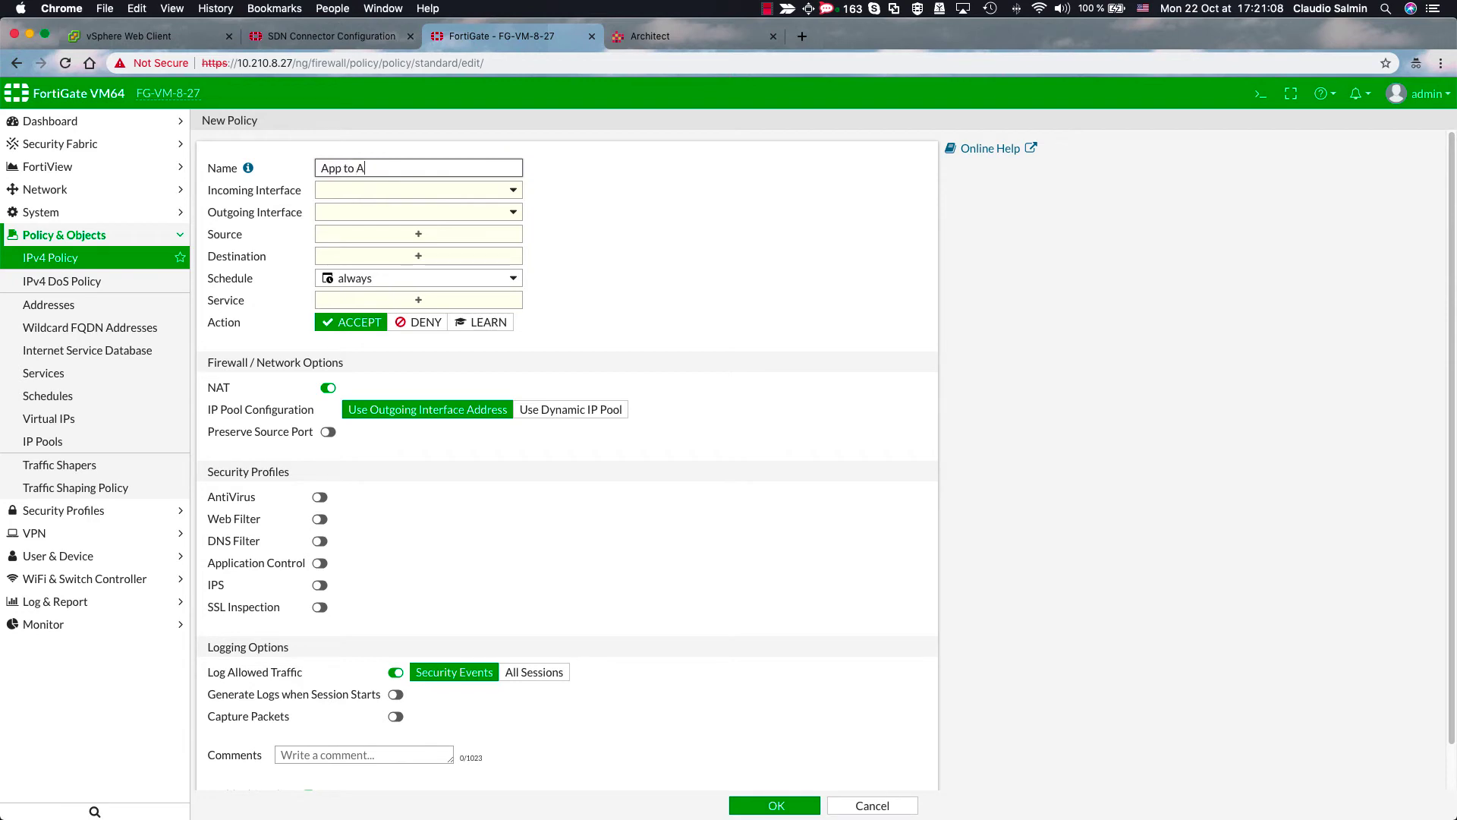
pyautogui.click(421, 191)
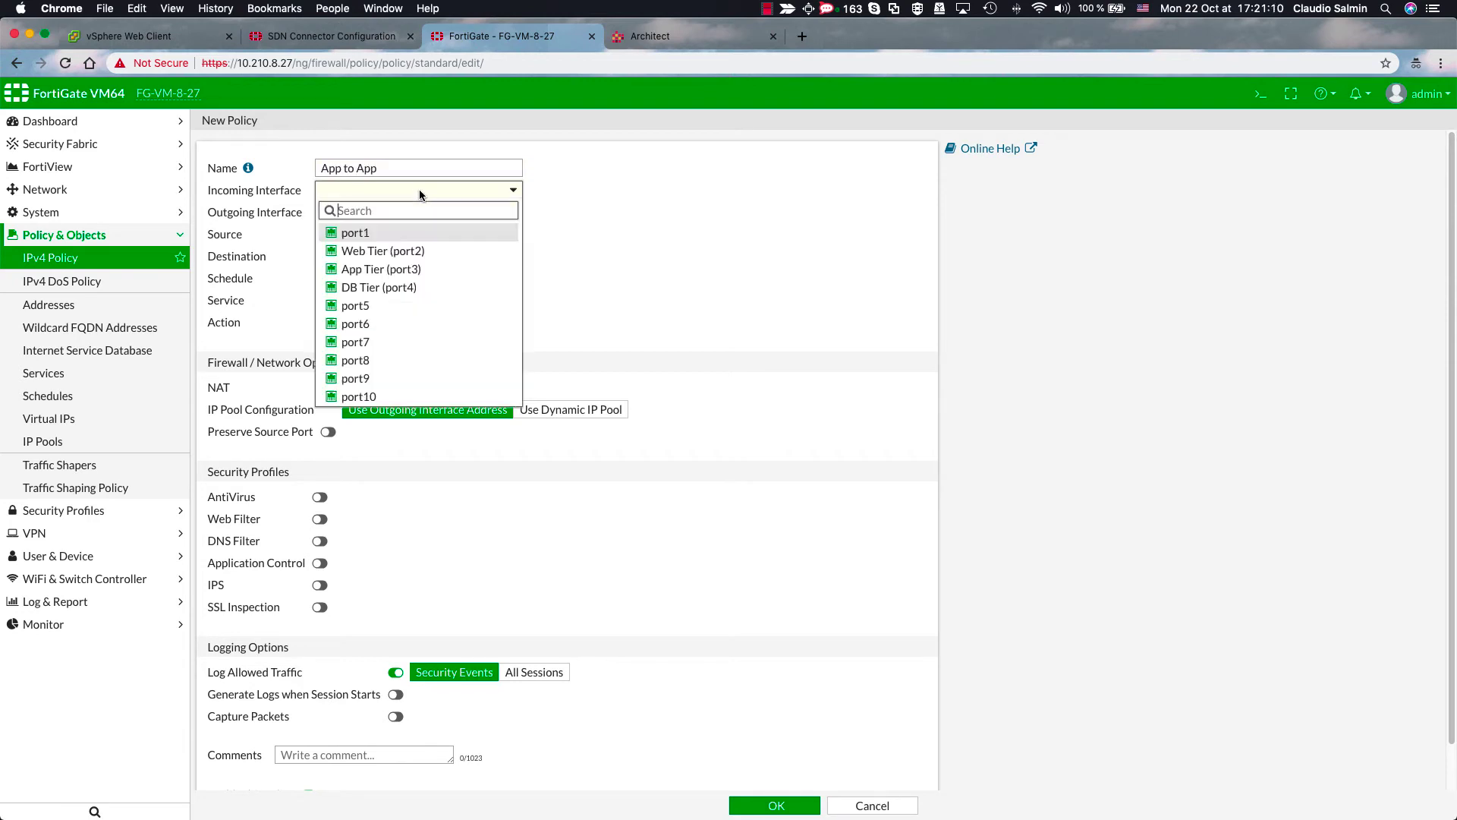
pyautogui.click(402, 269)
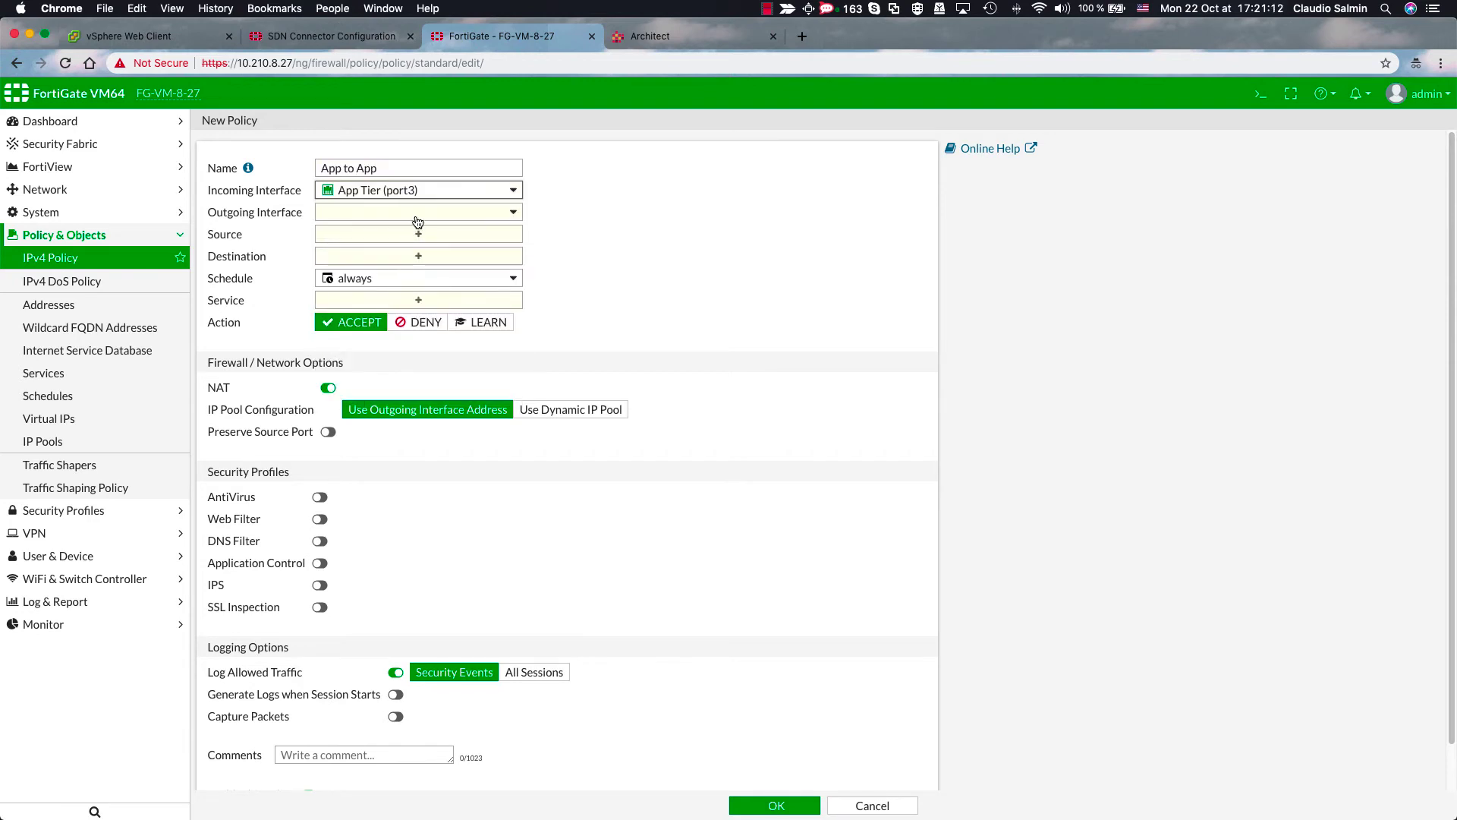
pyautogui.click(416, 214)
pyautogui.click(384, 291)
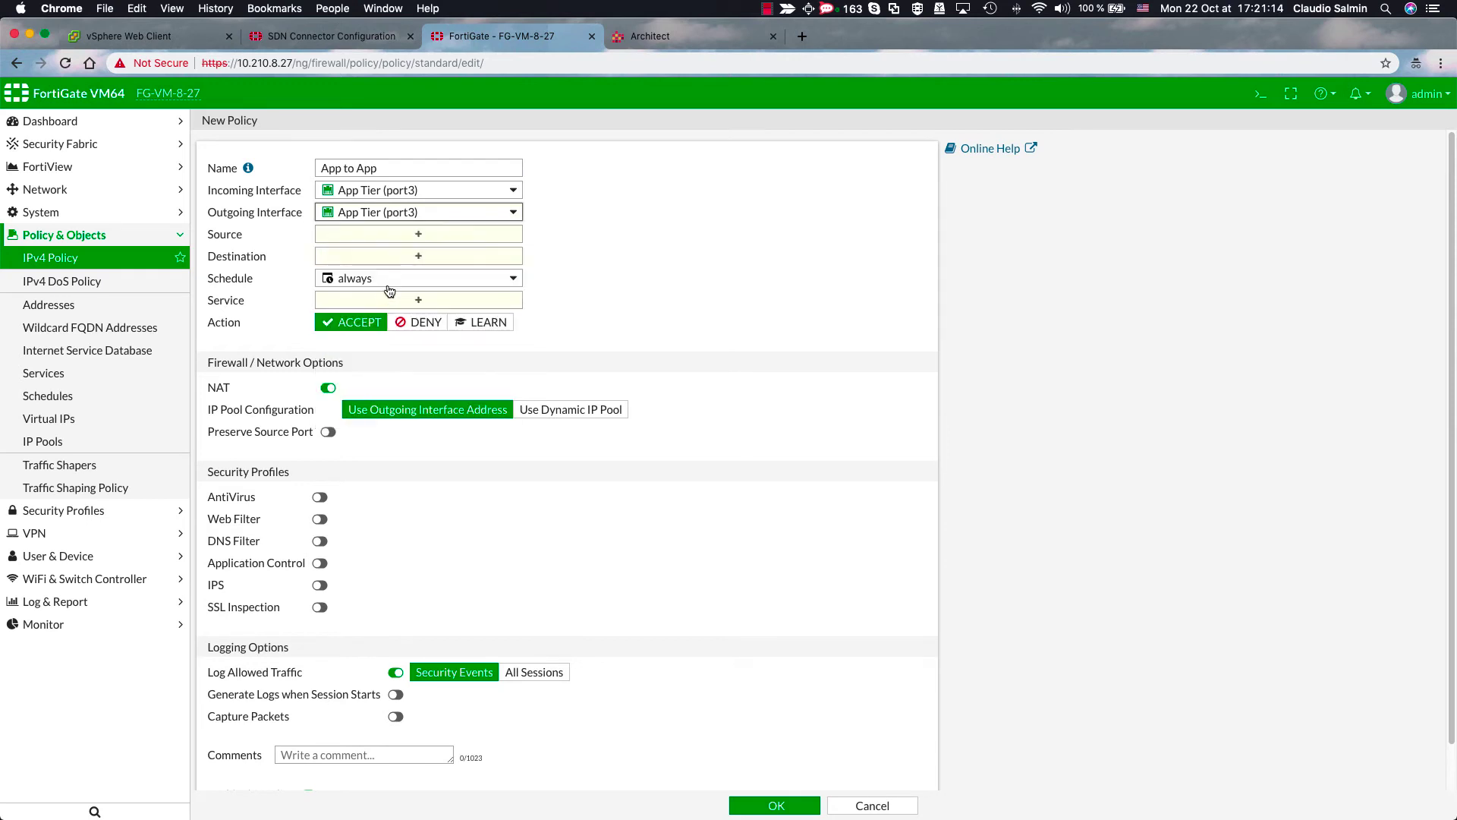
# - Use App-Subnet as both source and destination with service ALL, and save the policy
pyautogui.click(407, 235)
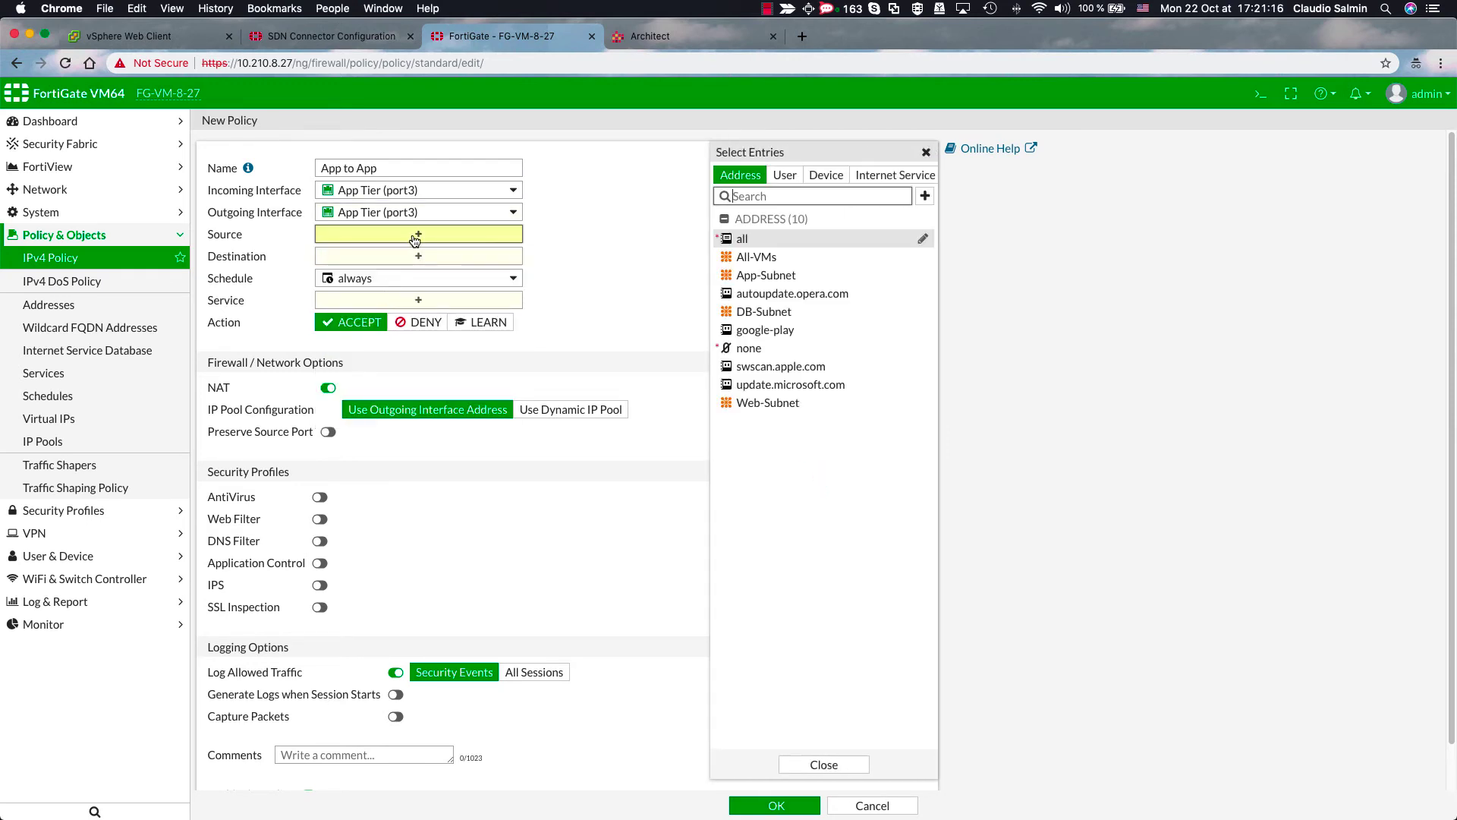
pyautogui.click(748, 273)
pyautogui.moveTo(751, 274); pyautogui.dragTo(455, 277)
pyautogui.click(445, 335)
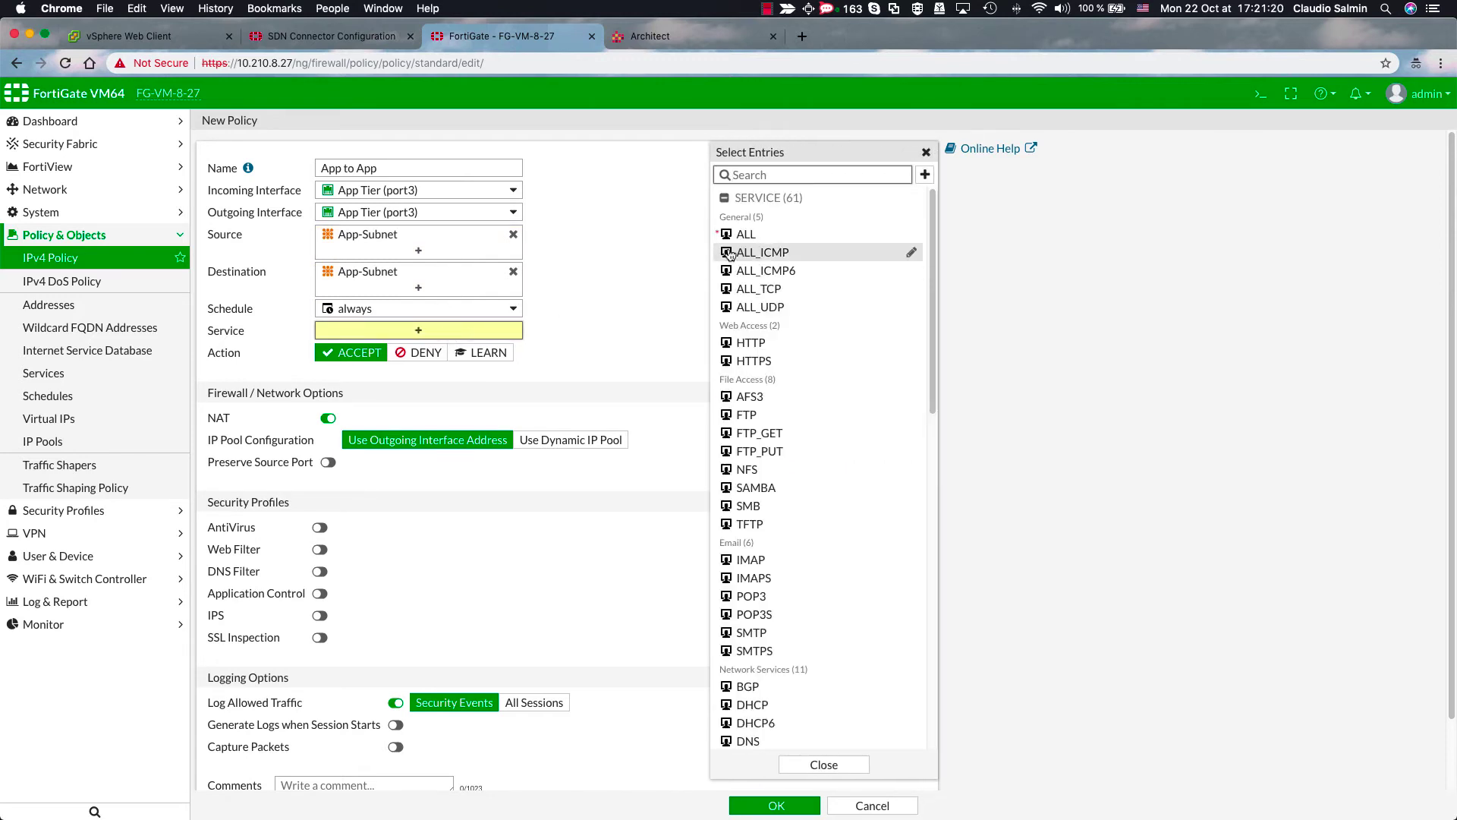
pyautogui.click(746, 235)
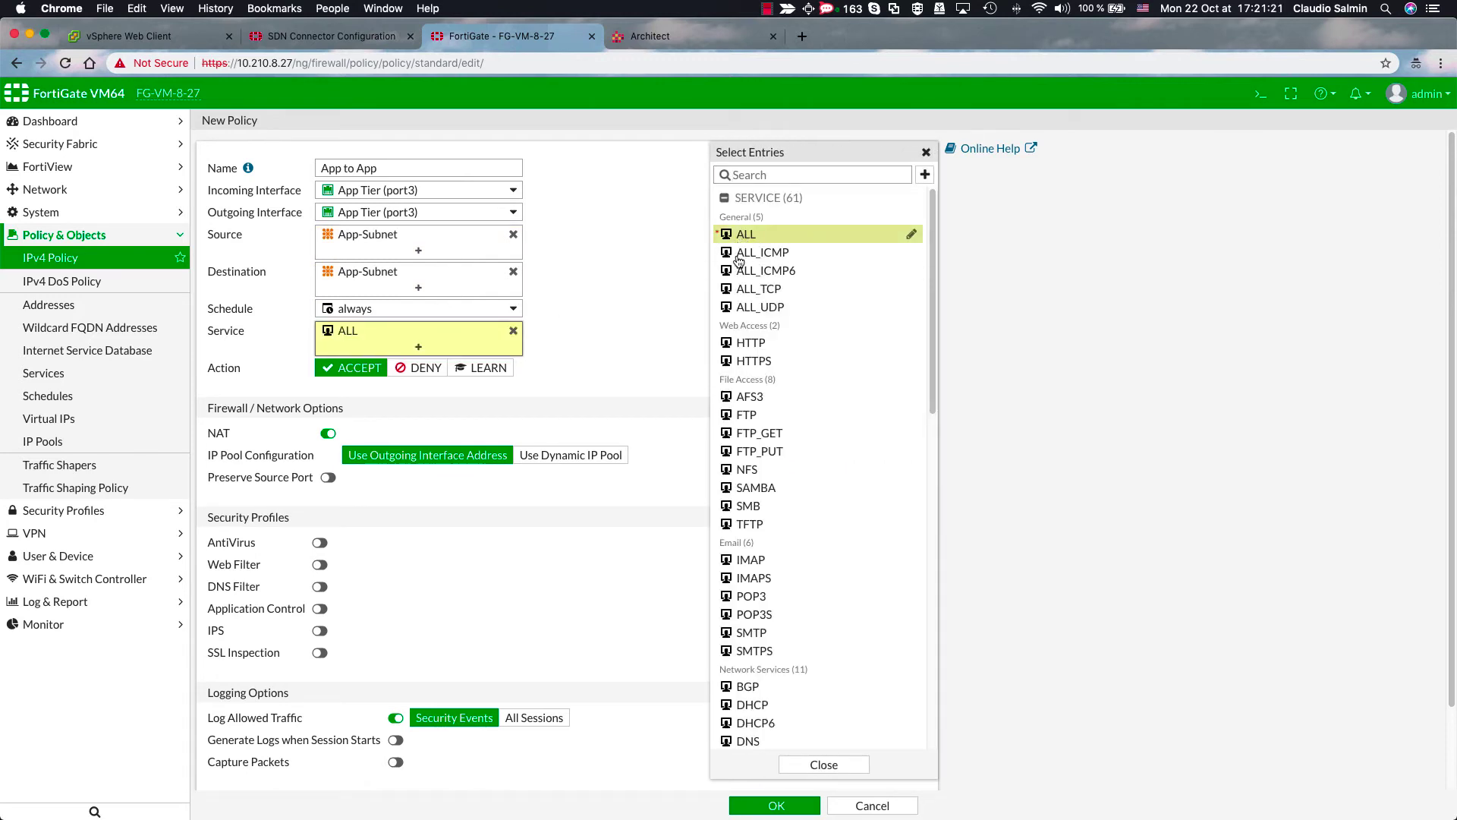
pyautogui.click(759, 806)
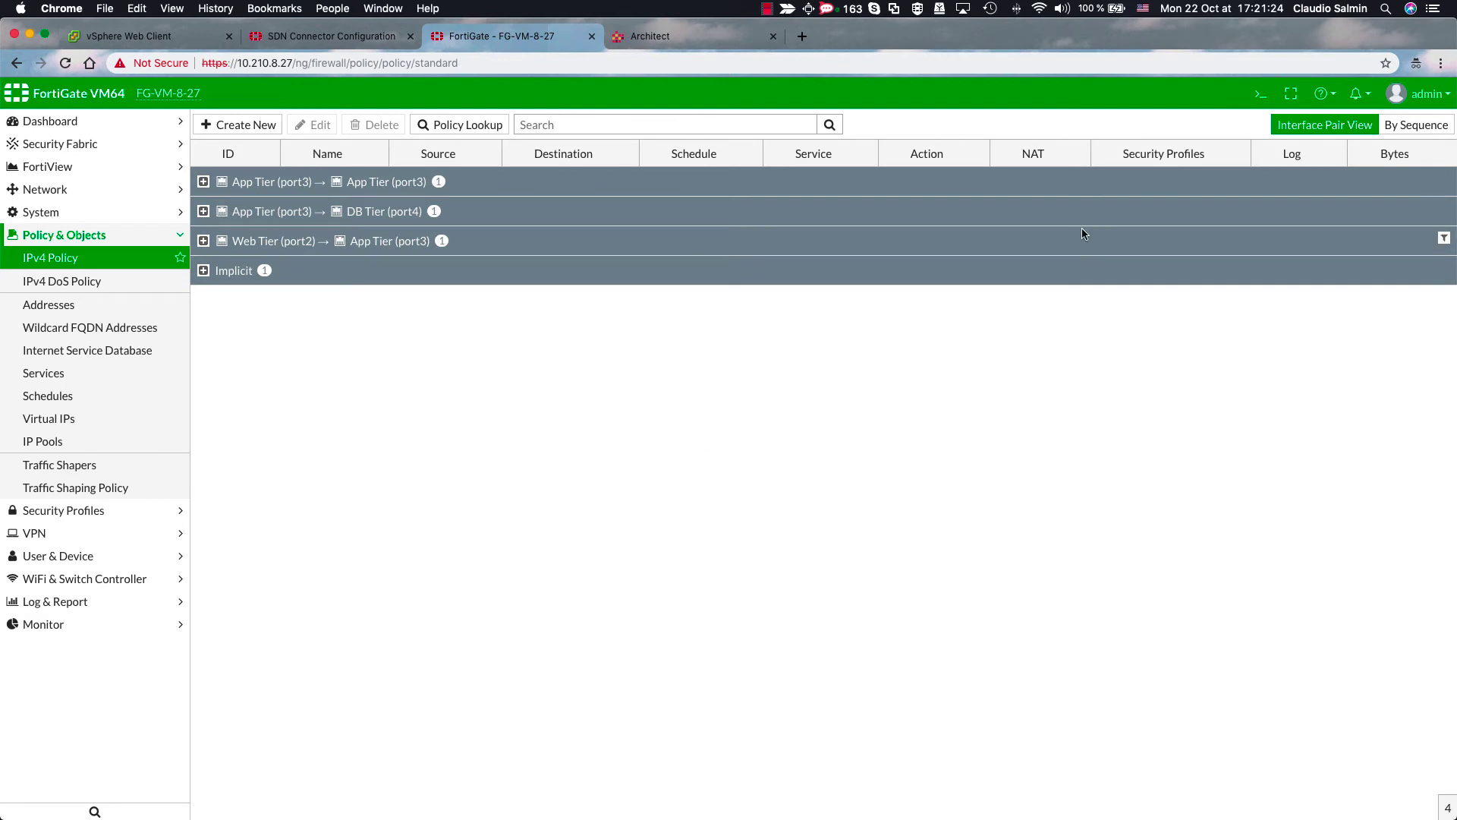
# - Expand the App to App, App to DB and Web to App policy groups to show their byte counters
pyautogui.click(203, 182)
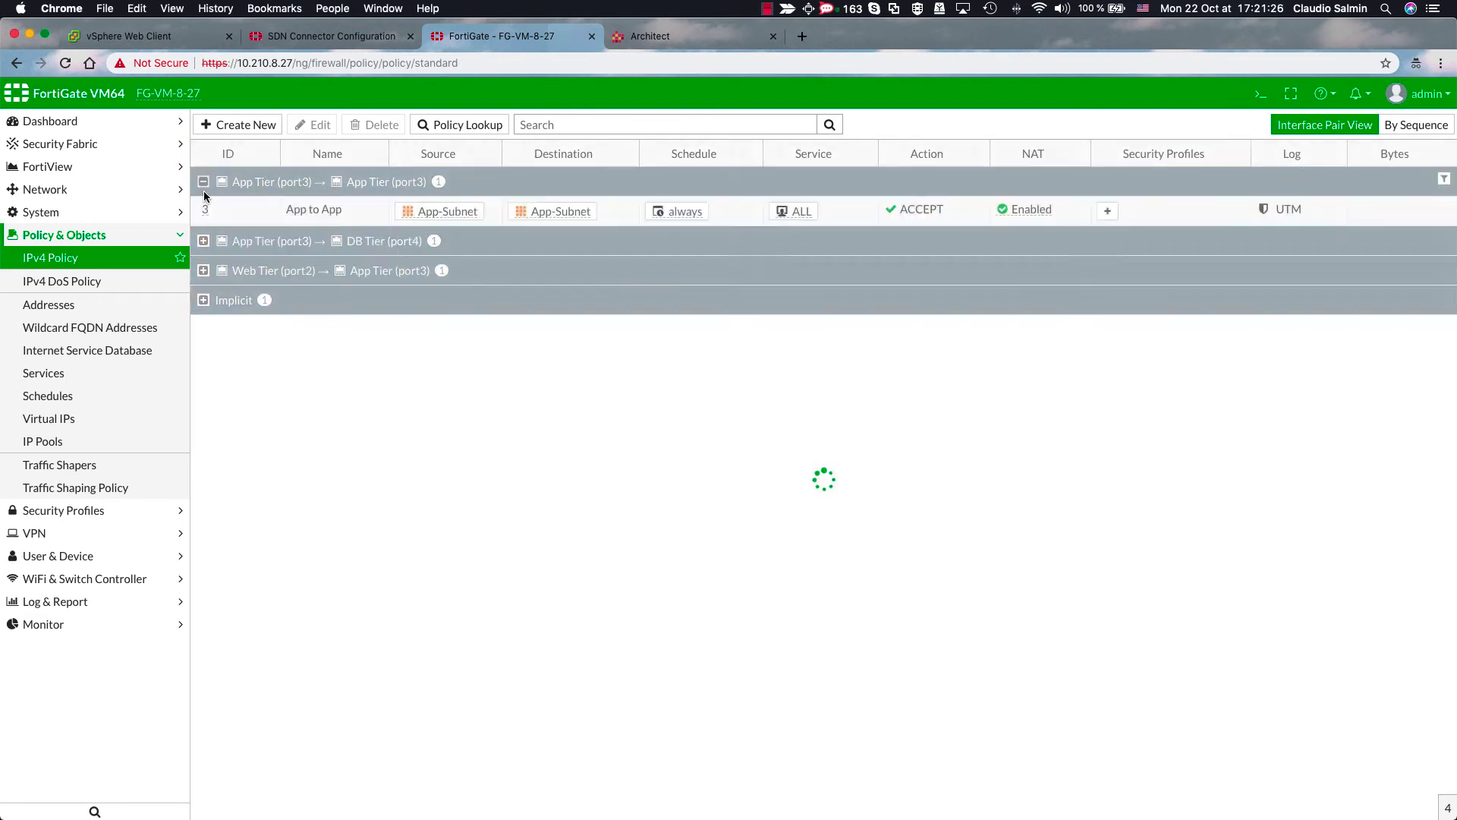
pyautogui.click(203, 241)
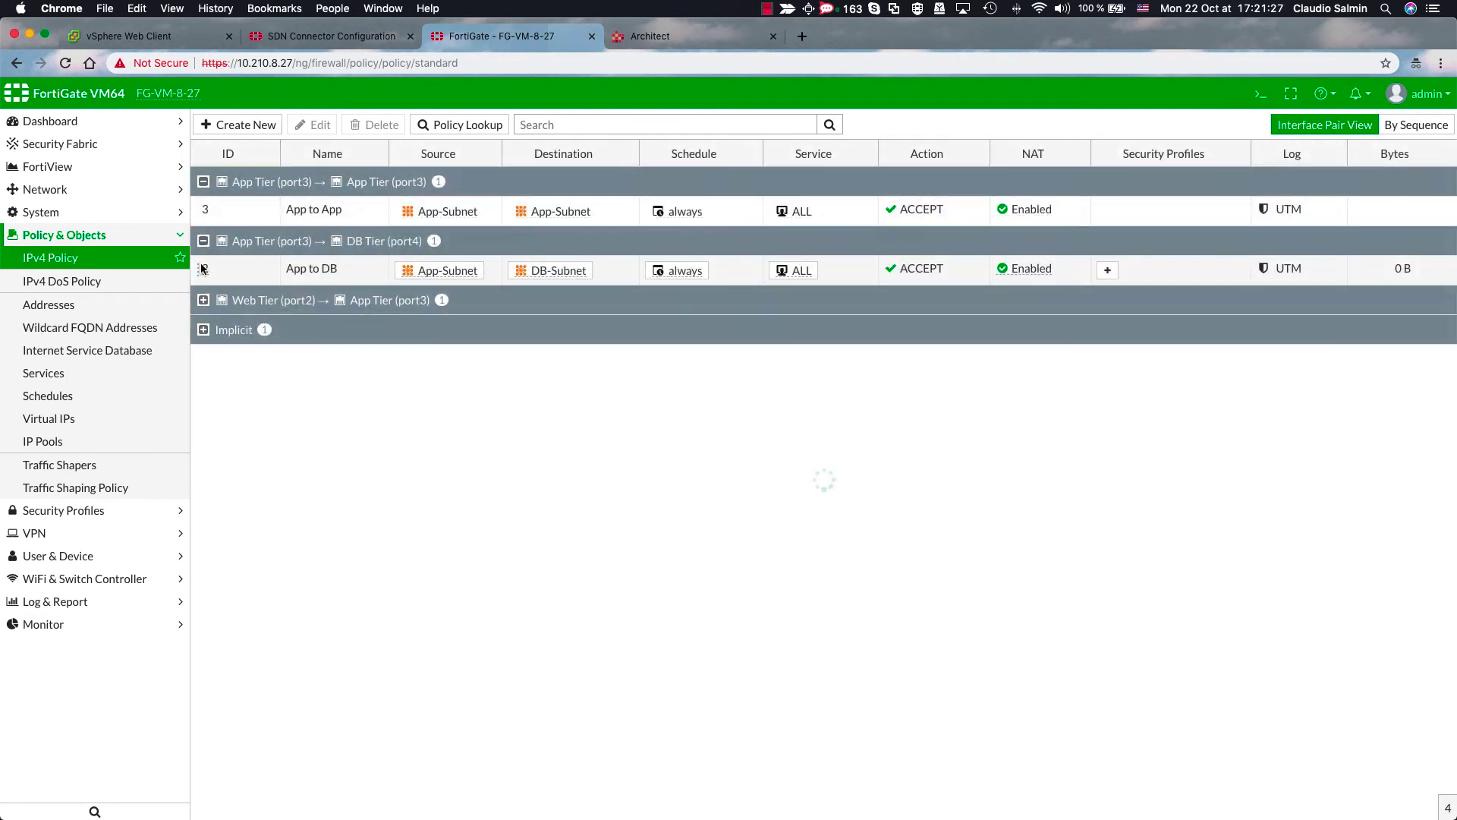
pyautogui.click(203, 303)
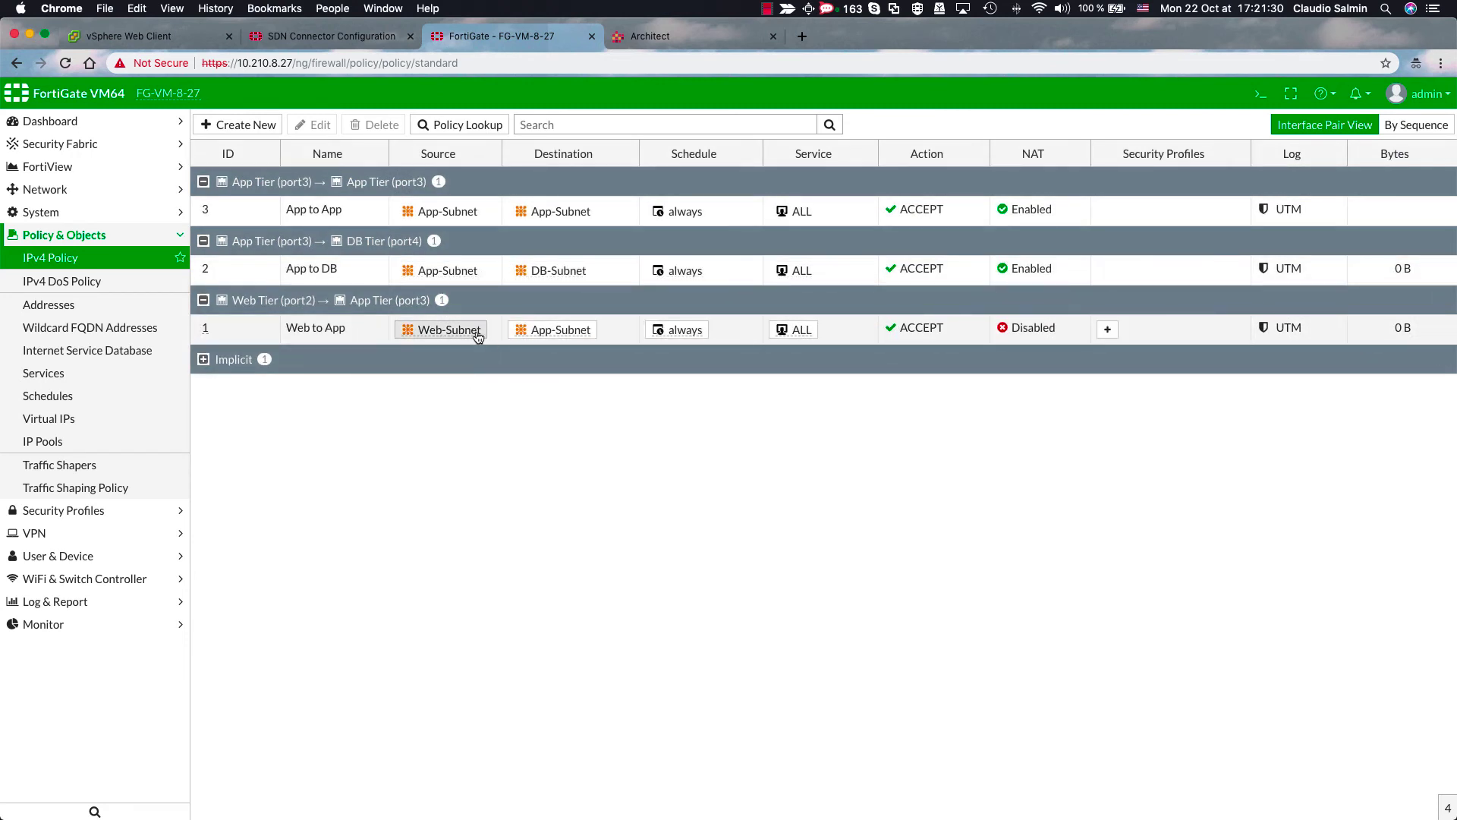
pyautogui.moveTo(477, 336)
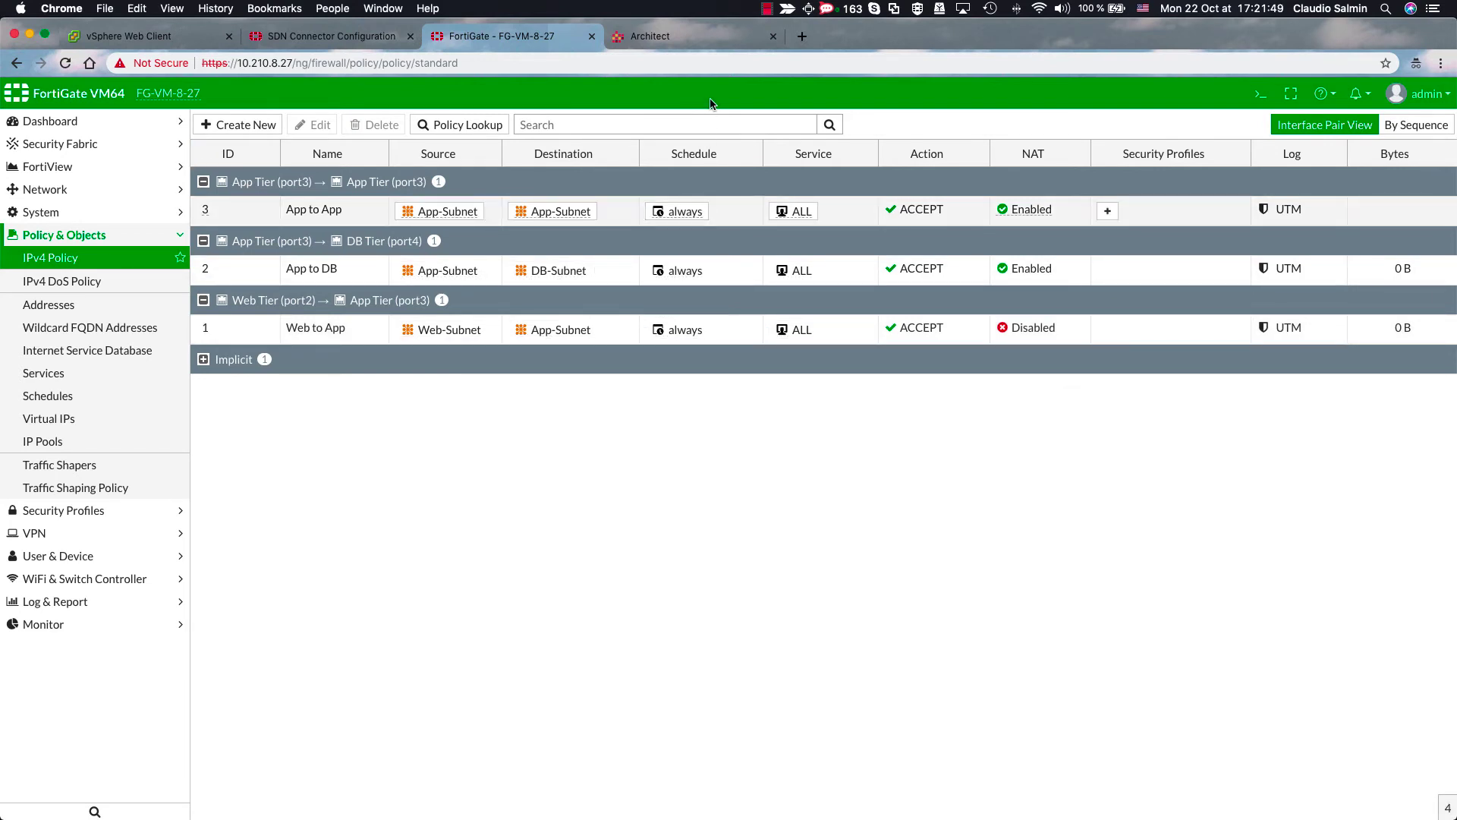
# - Sign in to VSD Architect with the user name, password and organization csp
pyautogui.click(707, 42)
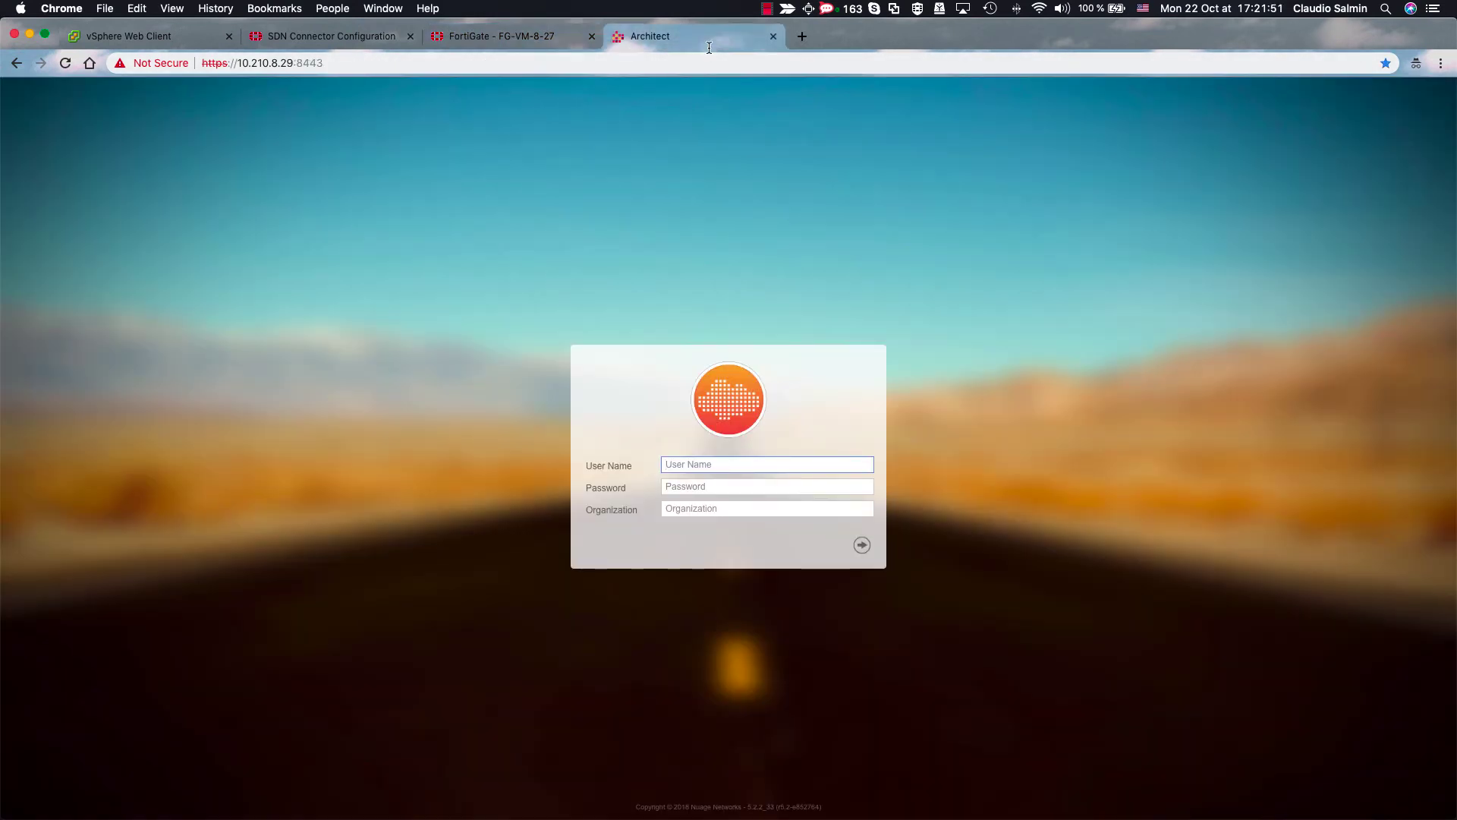
pyautogui.write('csproot')
pyautogui.press('Tab')
pyautogui.write('c')
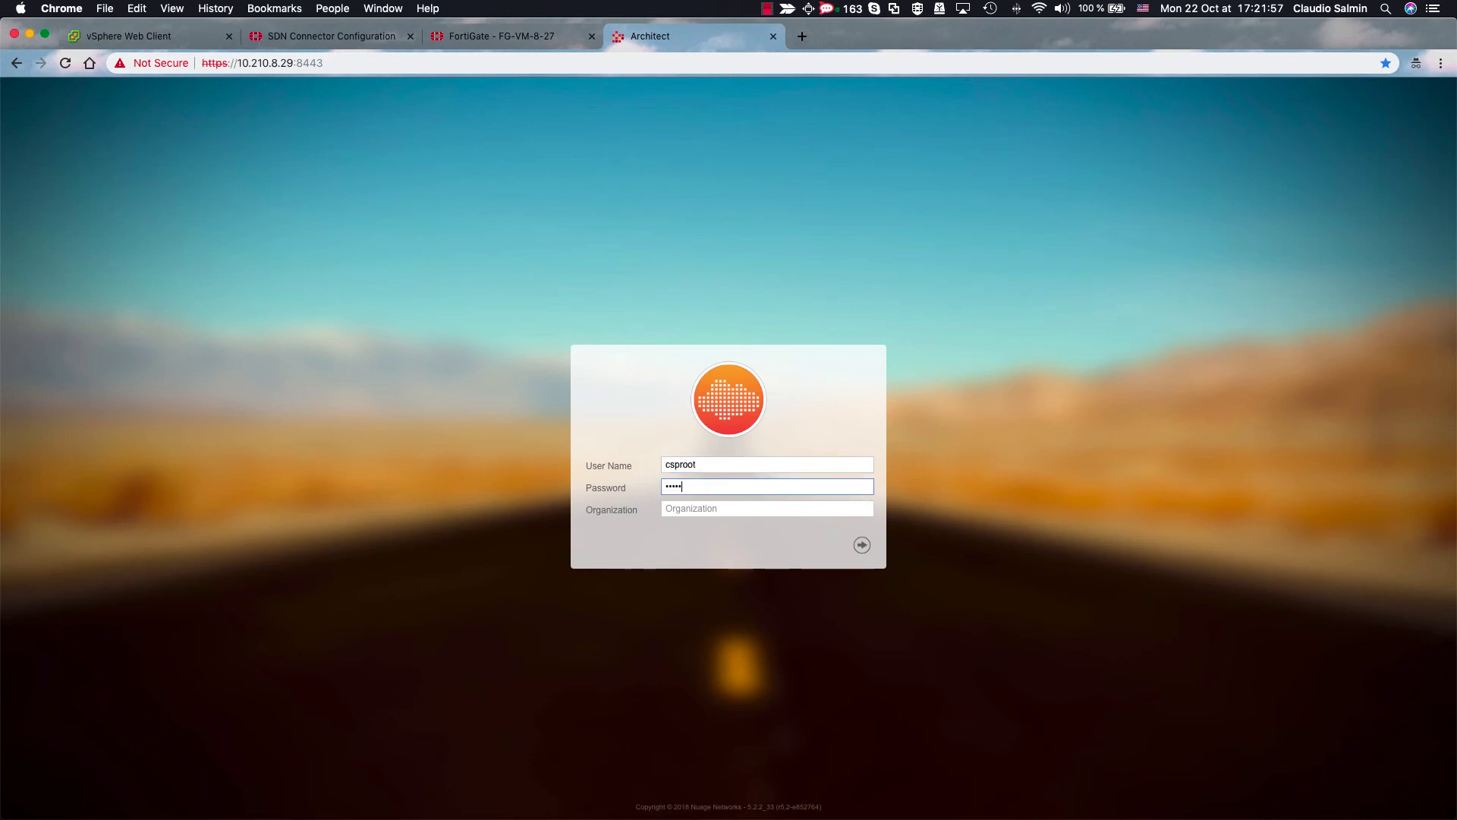
pyautogui.press('Tab')
pyautogui.write('cs')
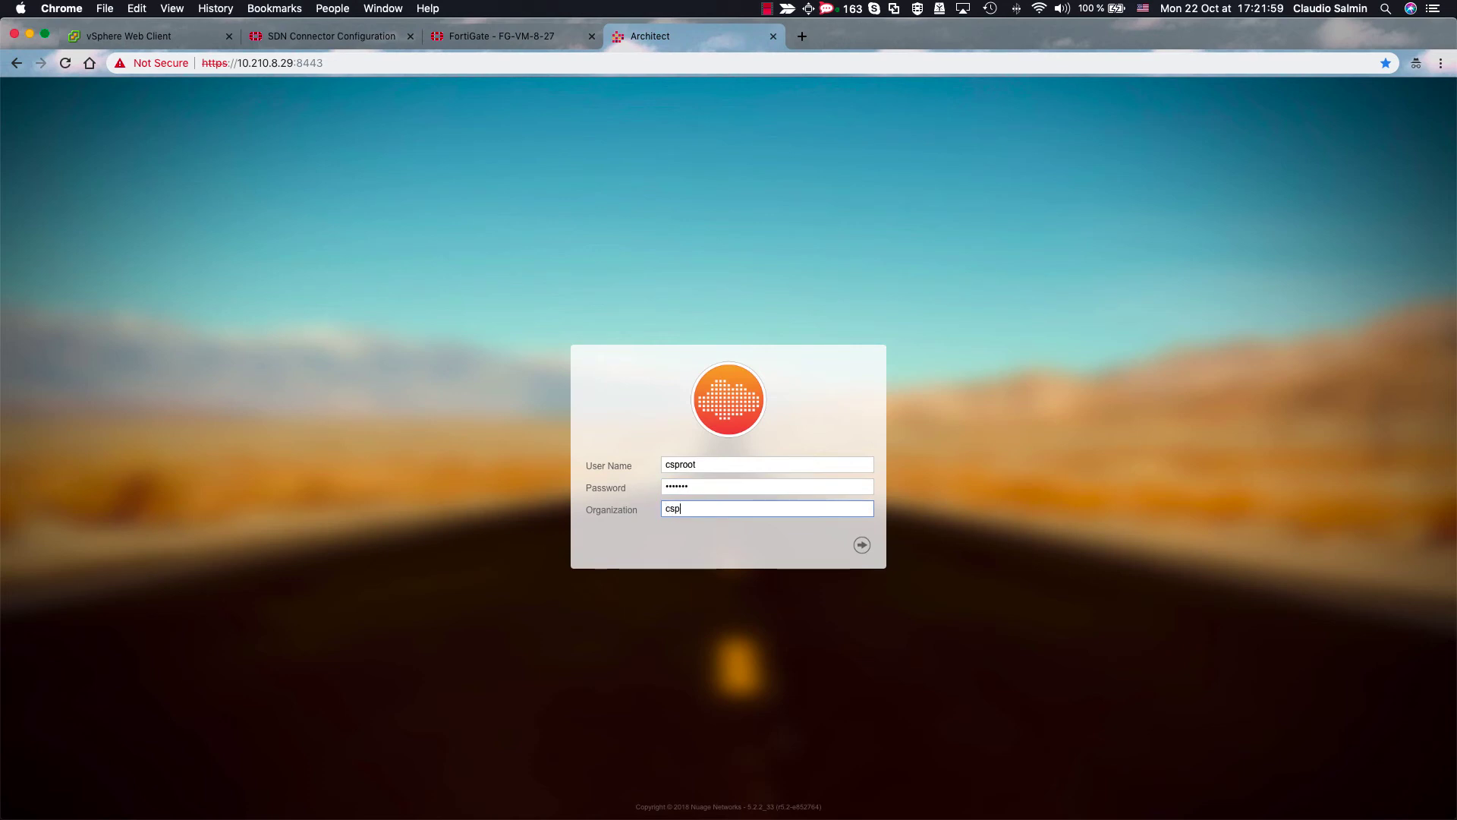
pyautogui.press('Return')
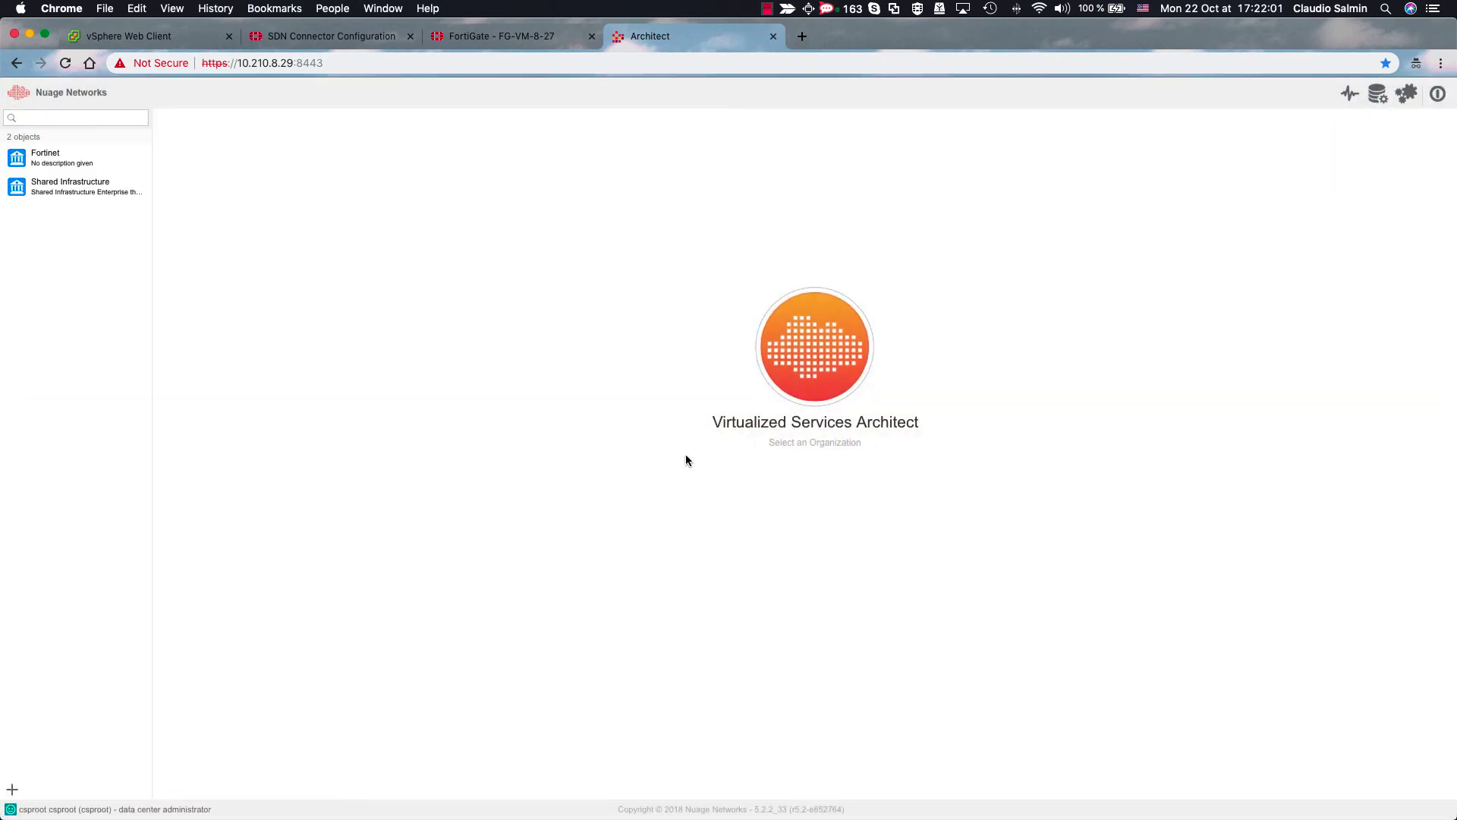
# - Open the Fortinet organization's L3 domain in Domain Designer to see its zones and subnets
pyautogui.click(105, 163)
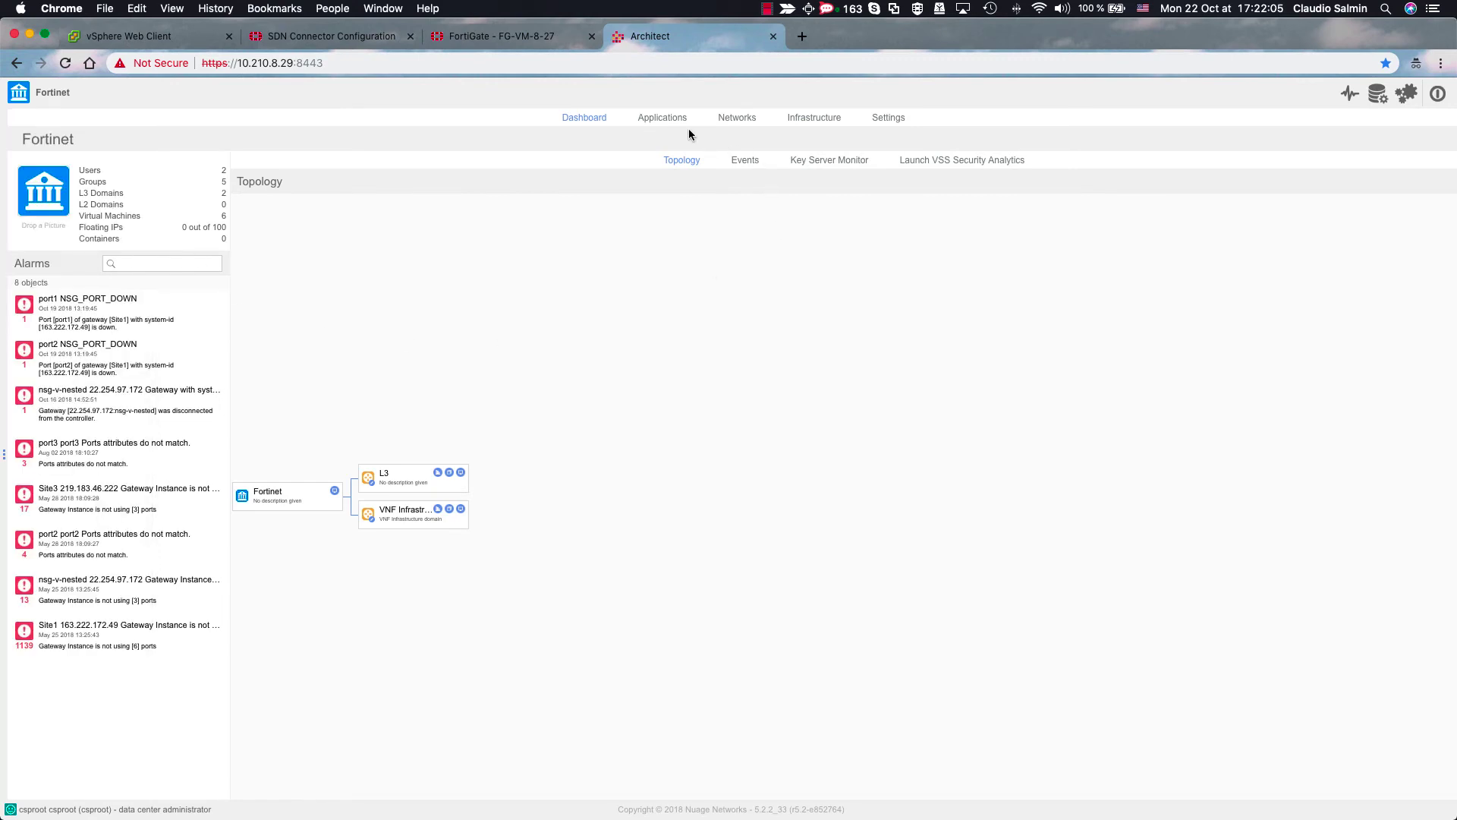
pyautogui.click(736, 117)
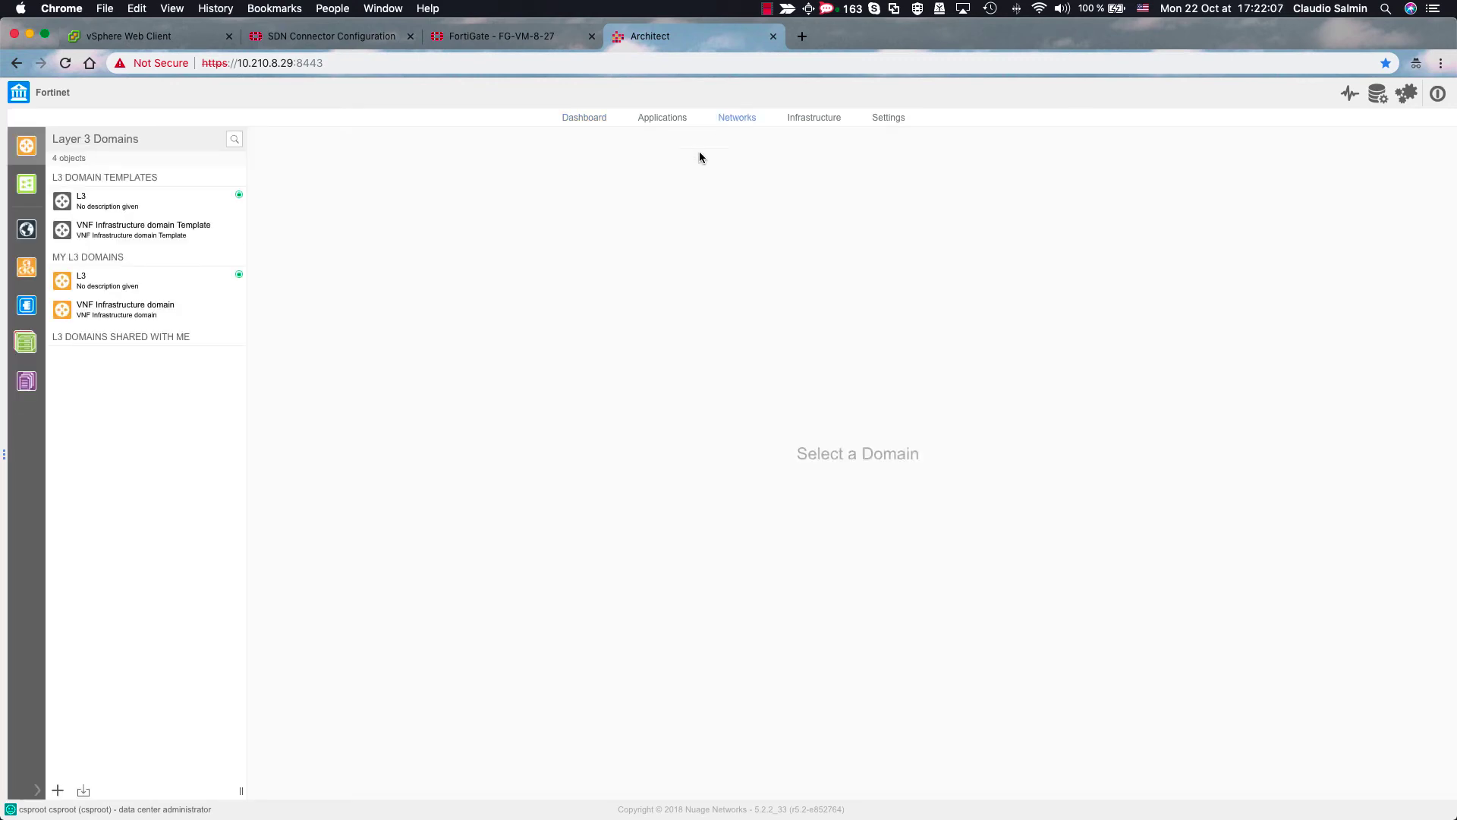
pyautogui.click(184, 282)
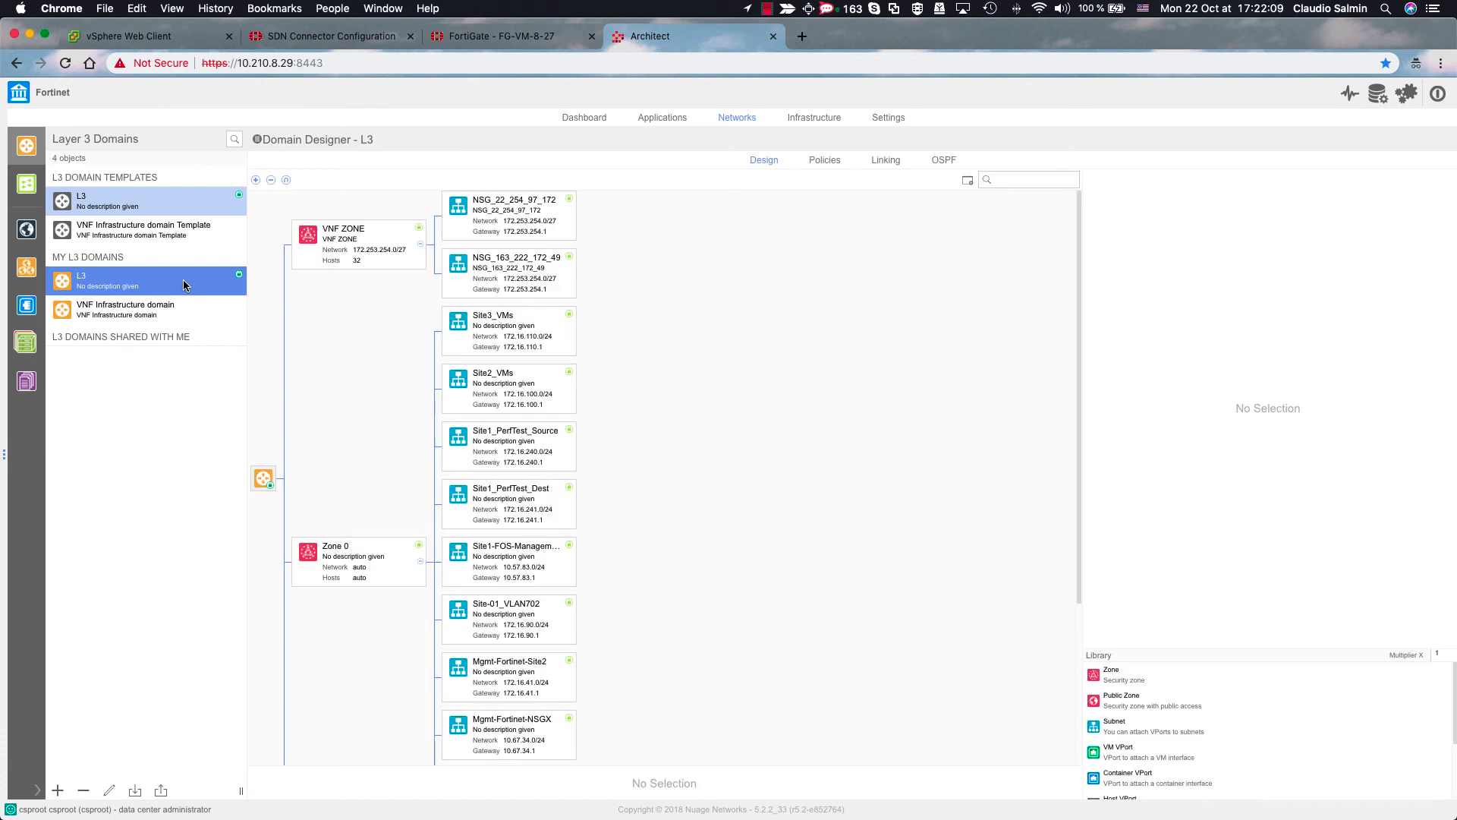
pyautogui.scroll(-3, 740, 500)
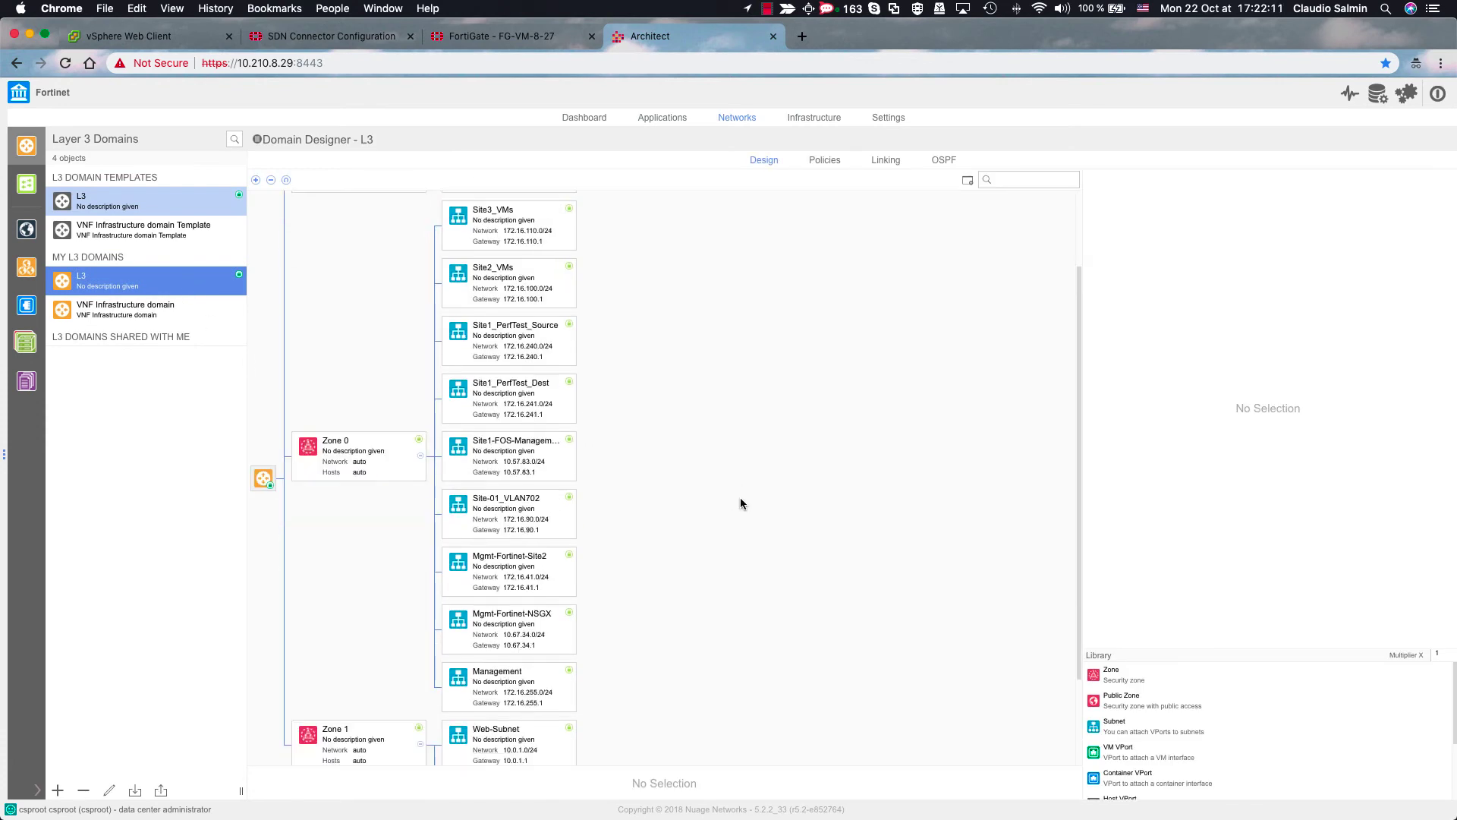
# - Expand Web-Subnet and view VMs and IPs behind ens192.2406, ens192.1835 and ens192.1222
pyautogui.click(549, 627)
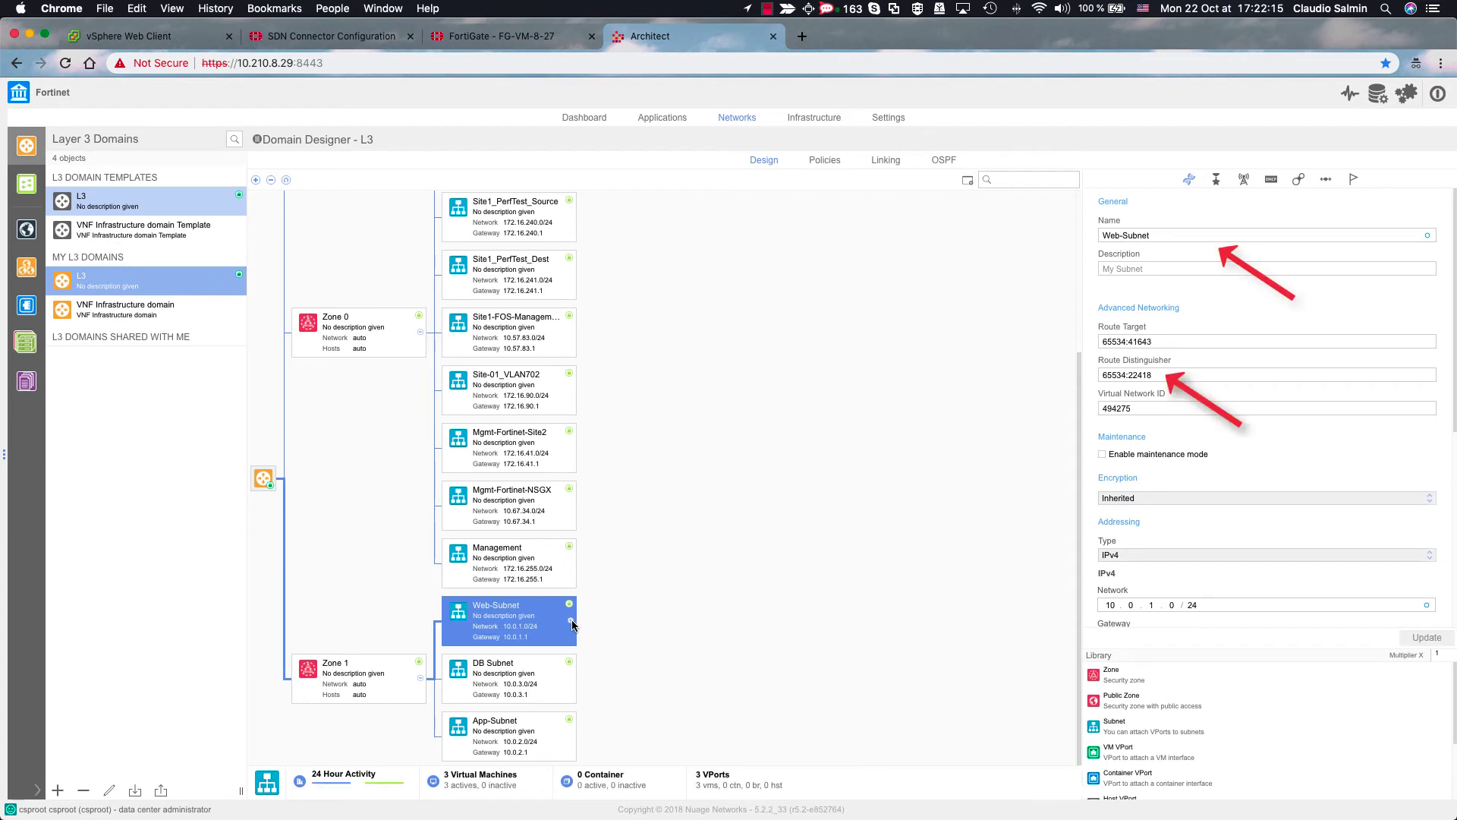
pyautogui.click(572, 622)
pyautogui.click(709, 590)
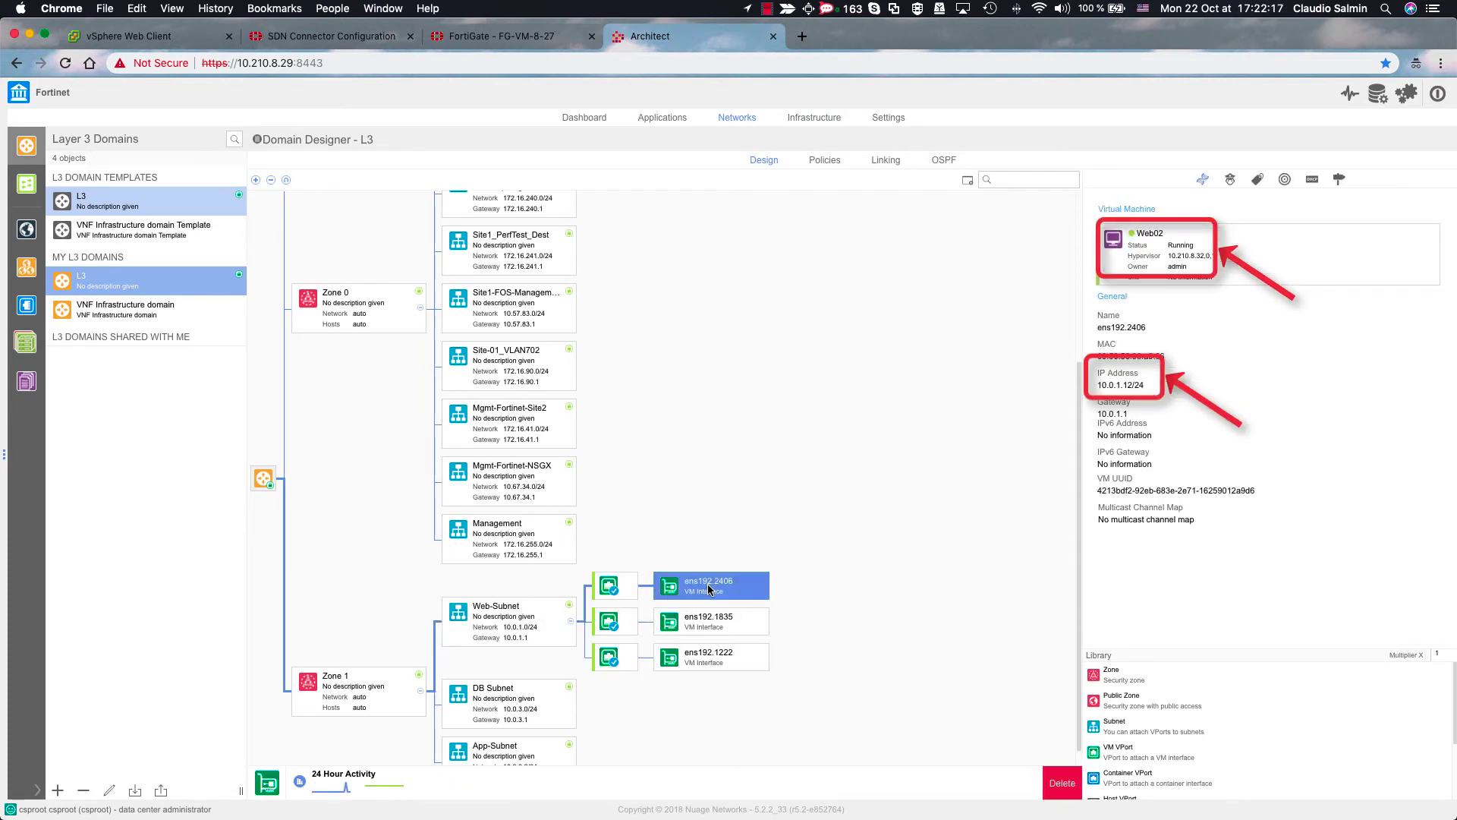
pyautogui.click(704, 623)
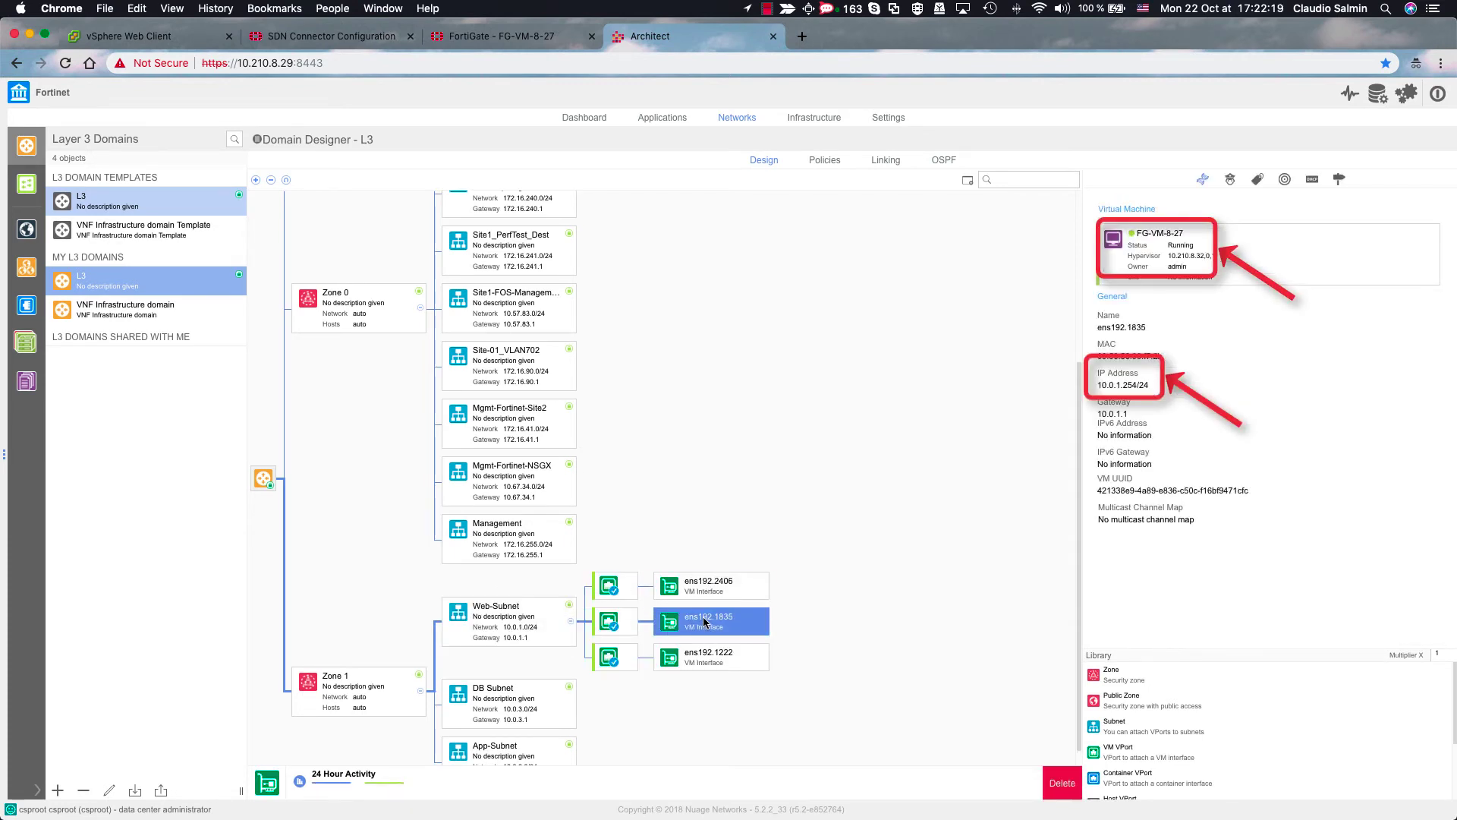
pyautogui.click(710, 658)
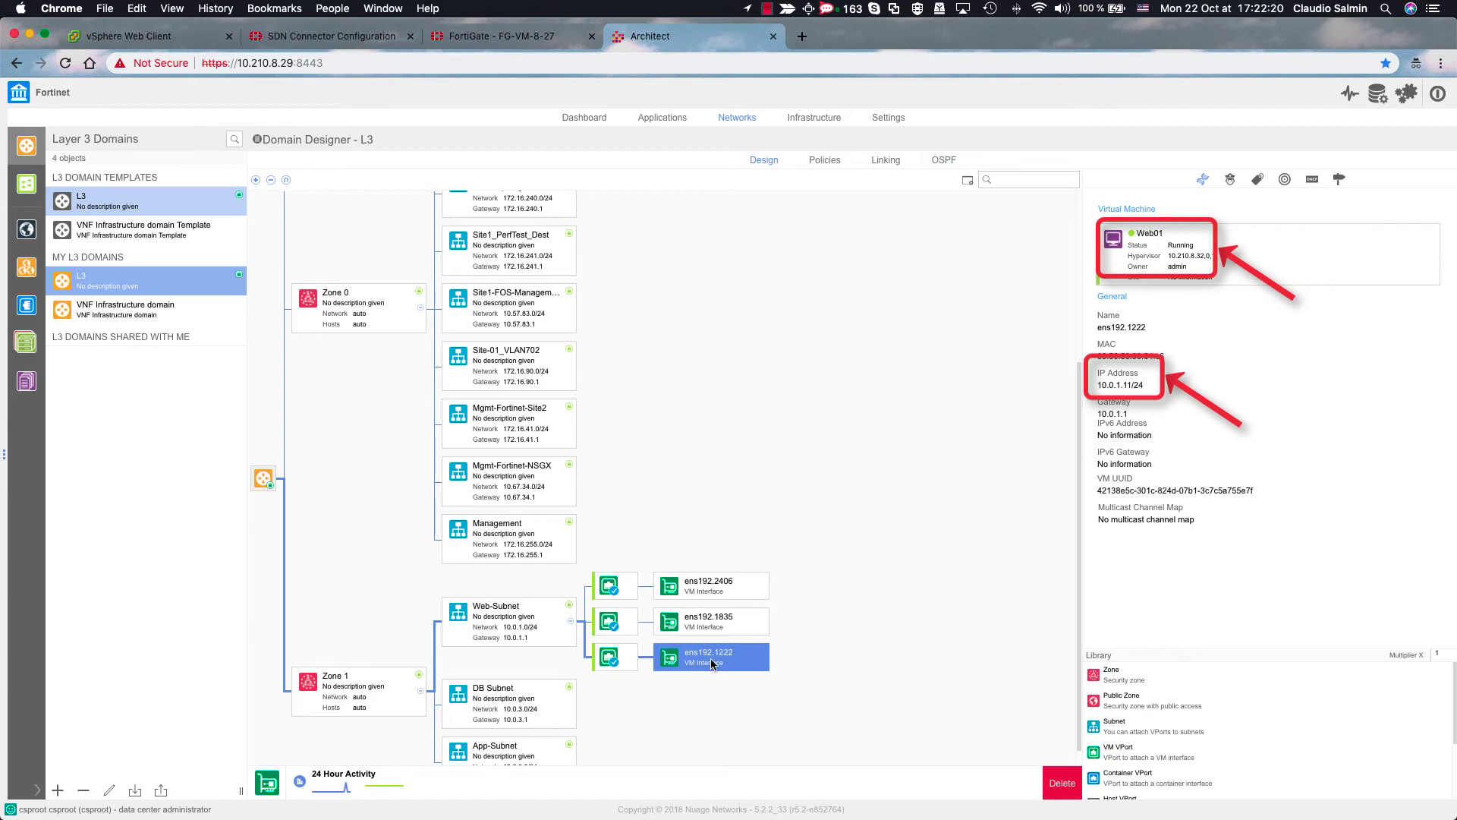
# - Expand DB Subnet and view VMs and IPs behind ens192.3281 and ens192.949
pyautogui.click(574, 705)
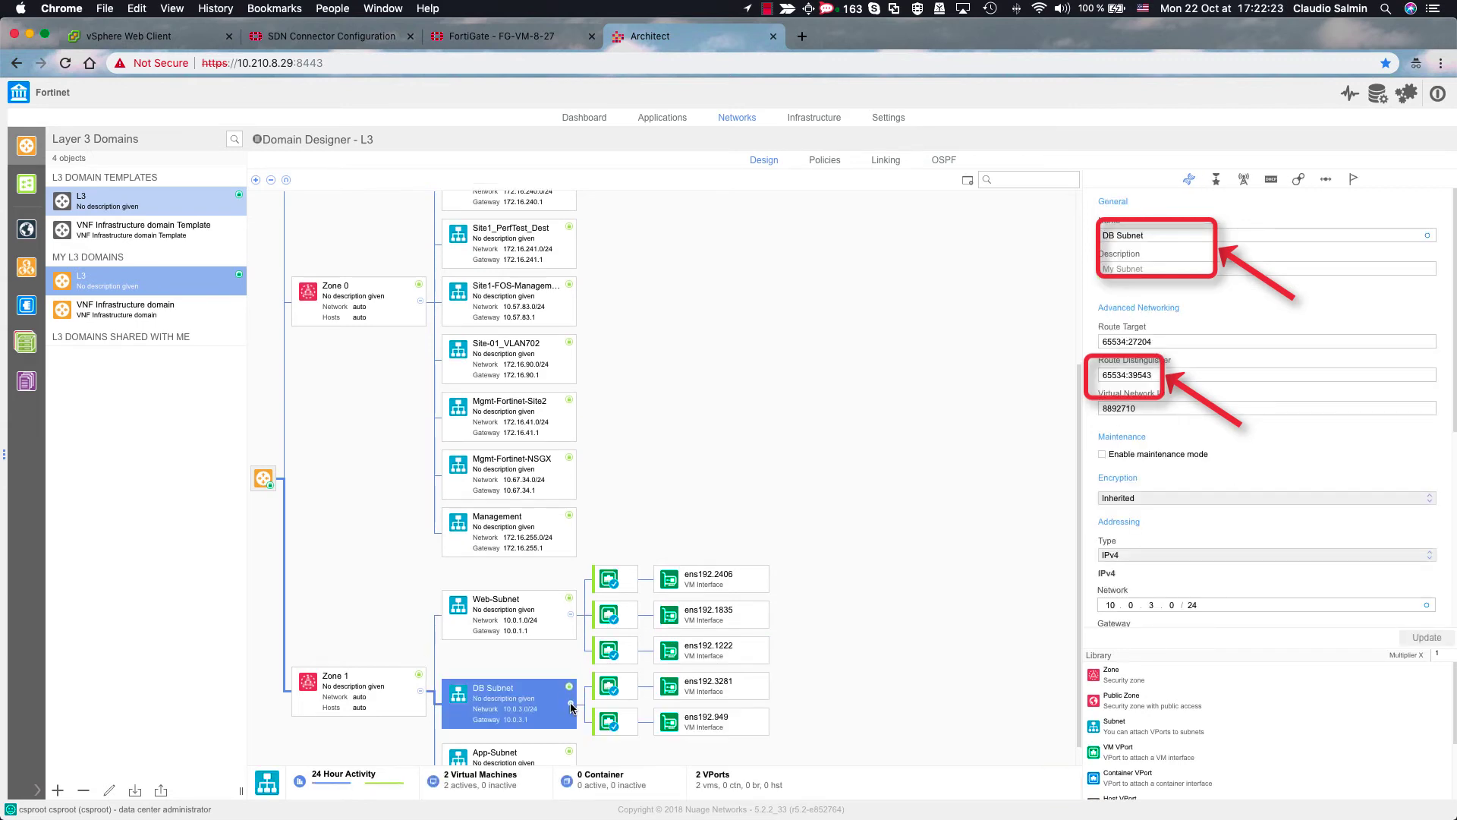
pyautogui.click(707, 691)
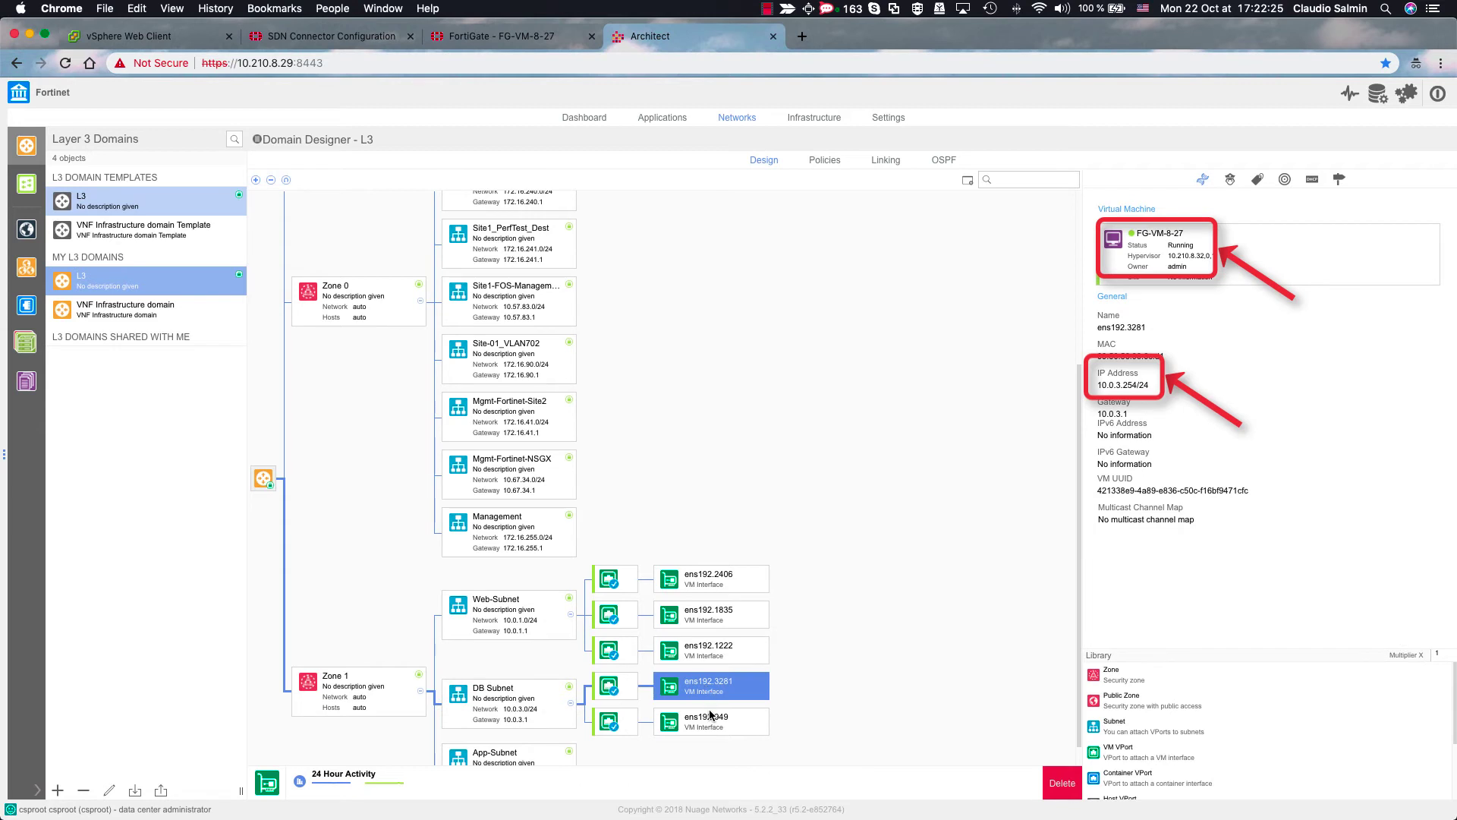
pyautogui.click(710, 714)
# - Expand App-Subnet and view ens192.3794, ens192.1887 and ens192.87 (App02, 10.0.2.12/24)
pyautogui.scroll(-1, 575, 753)
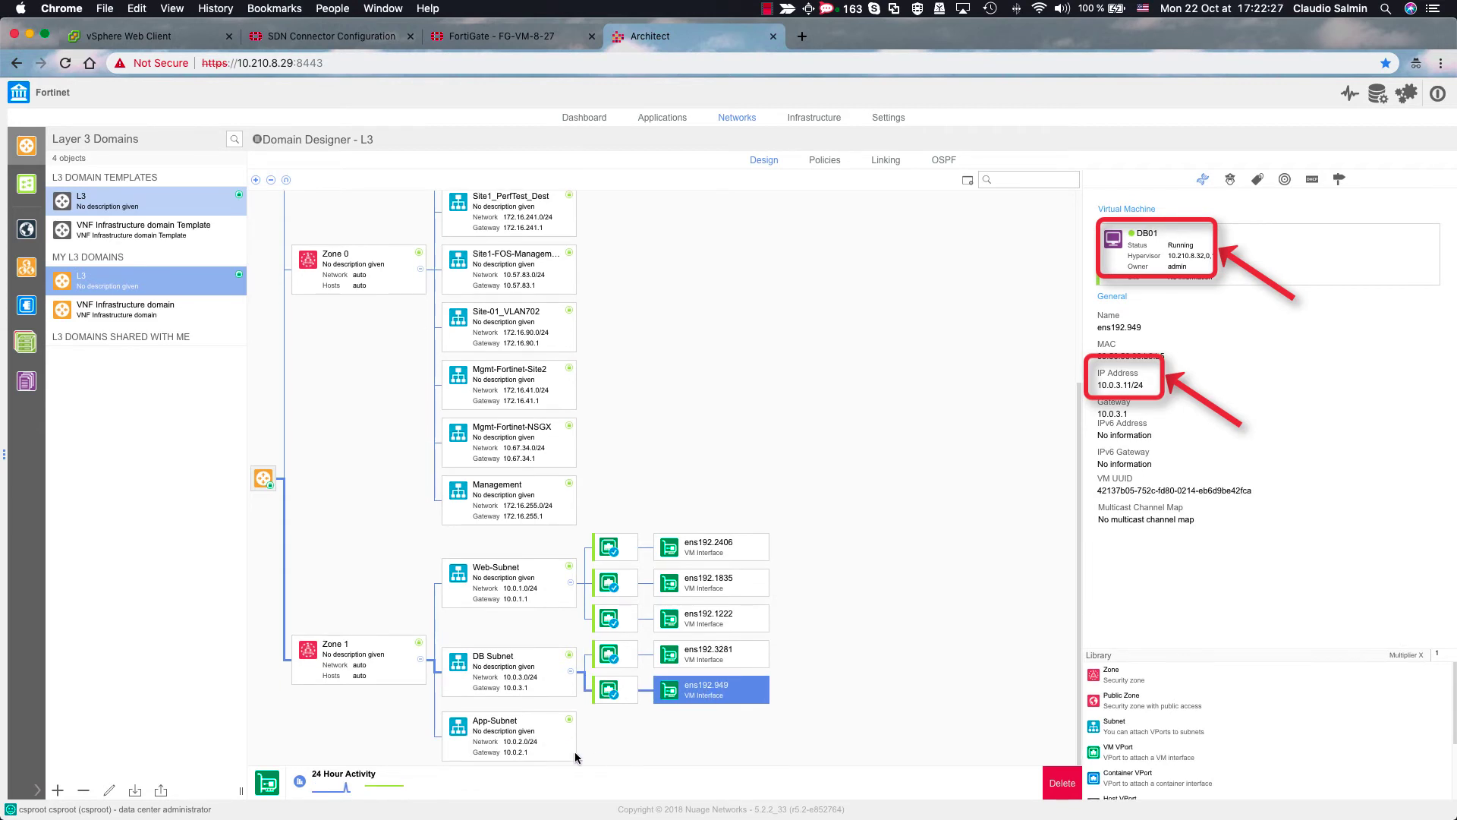
pyautogui.click(573, 738)
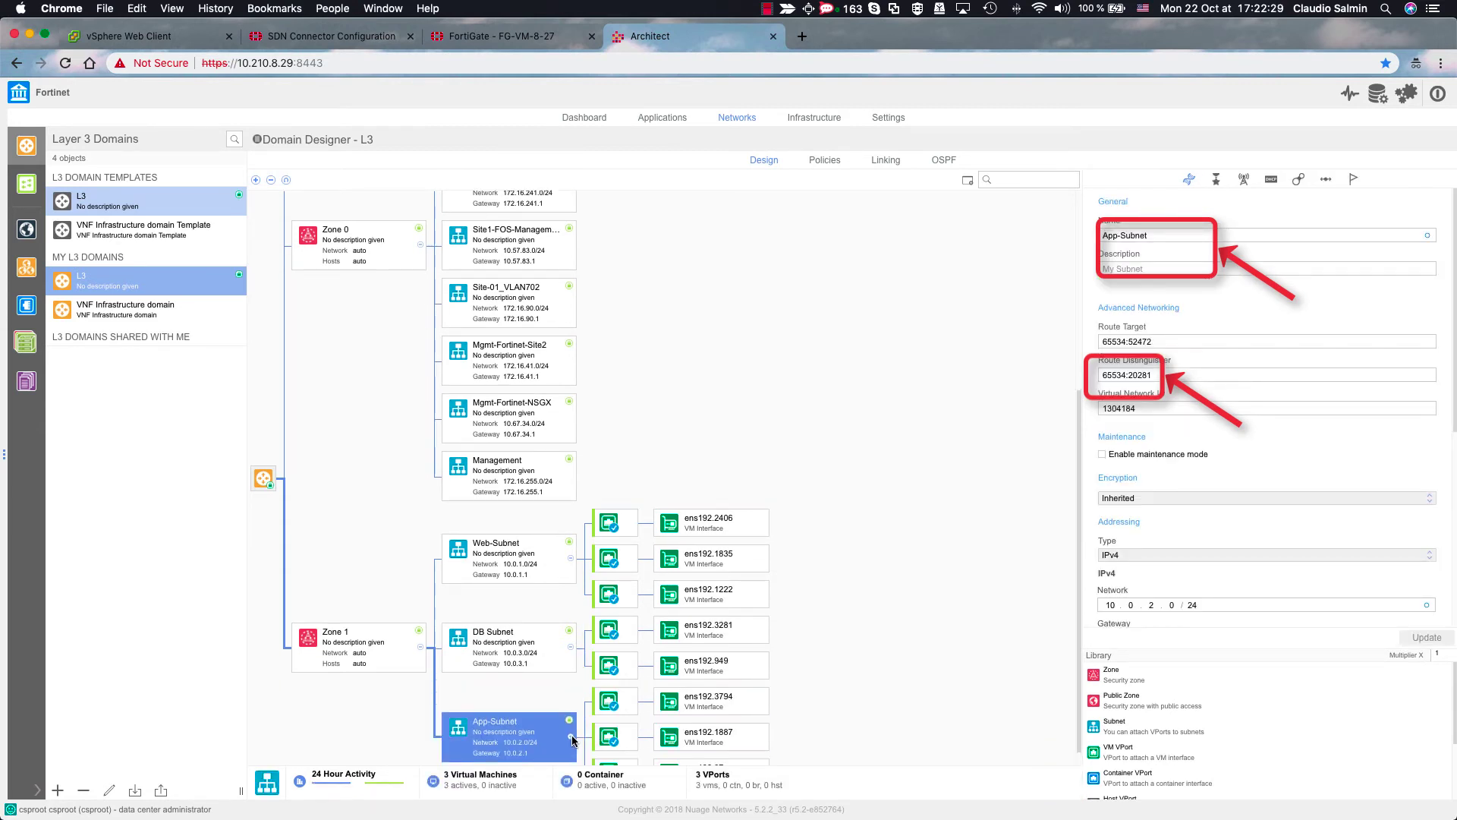
pyautogui.scroll(-1, 713, 721)
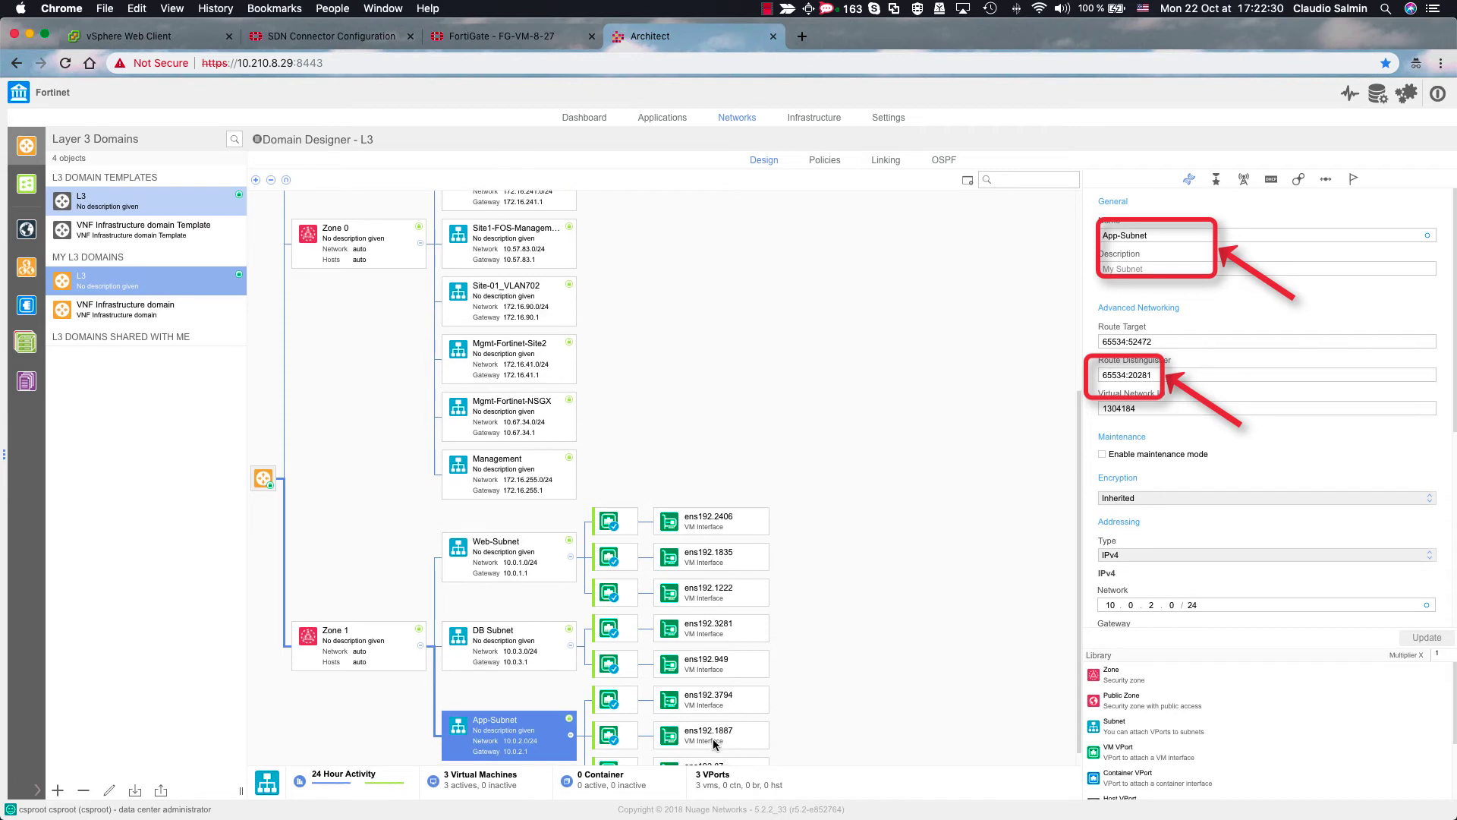
pyautogui.click(716, 692)
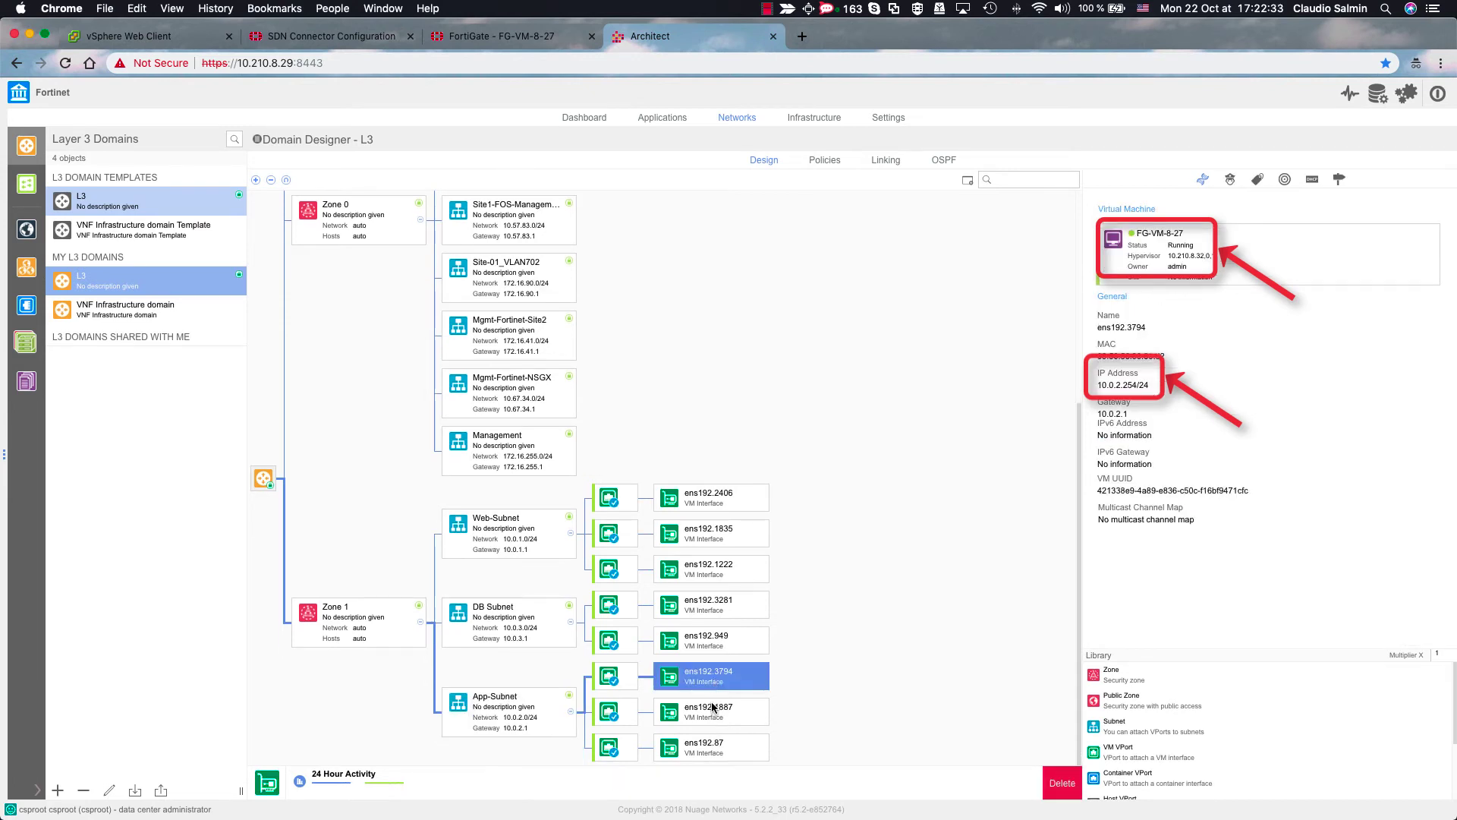
pyautogui.click(714, 708)
pyautogui.click(709, 749)
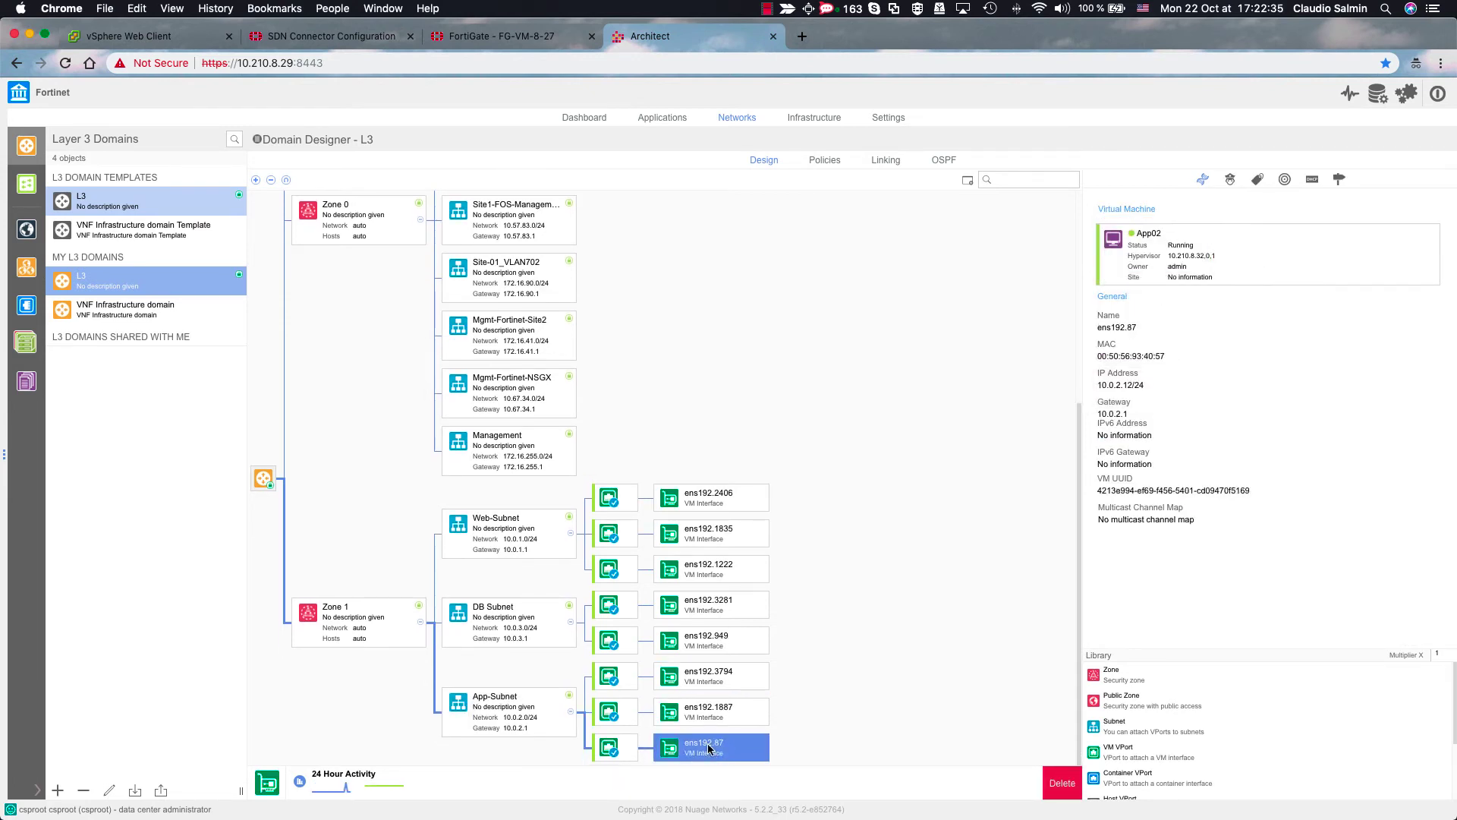
# - Review the Data Center ingress policy's seven security entries, then return to vSphere Web Client
pyautogui.click(826, 161)
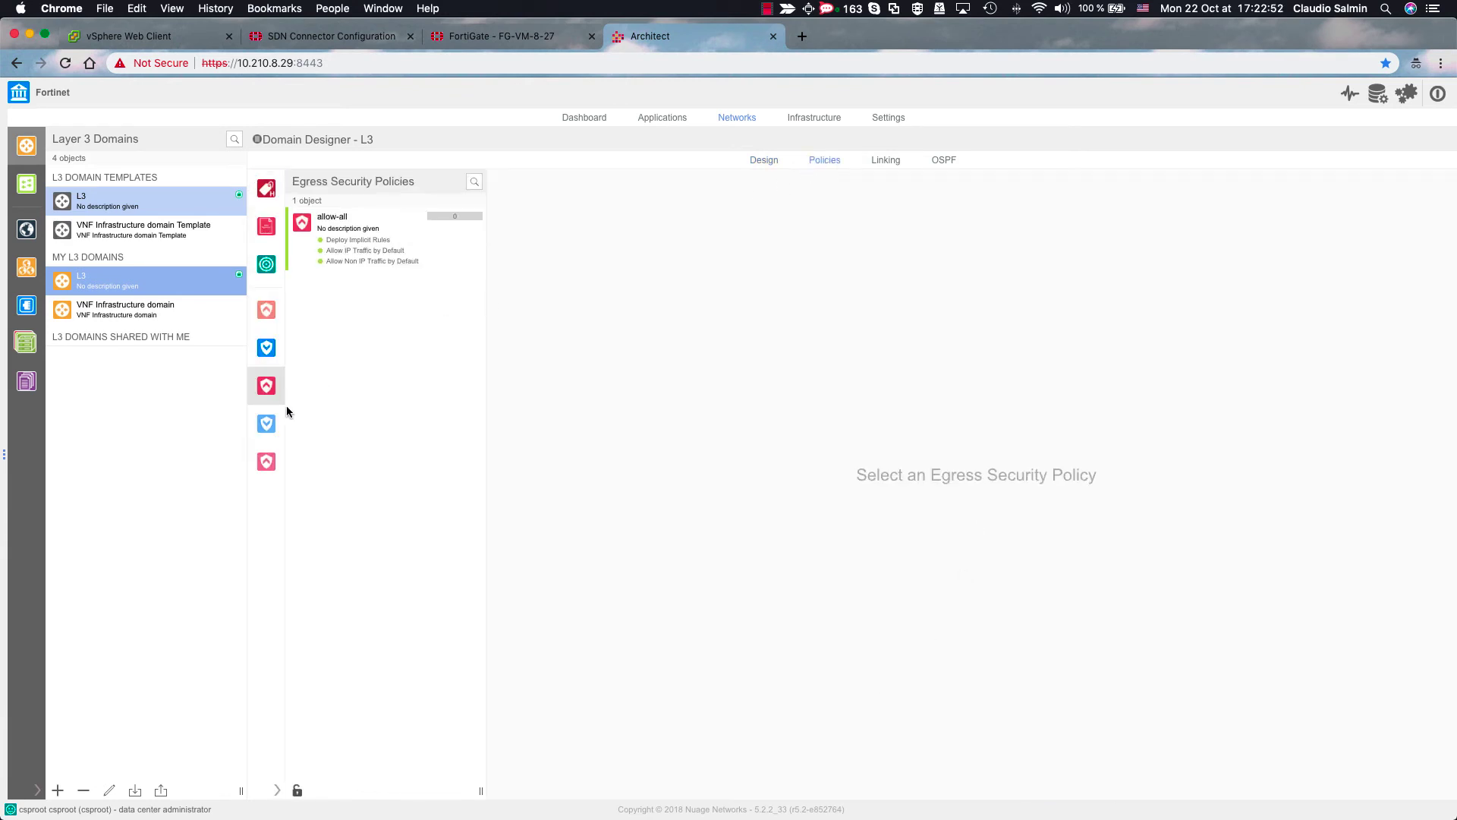
pyautogui.click(267, 424)
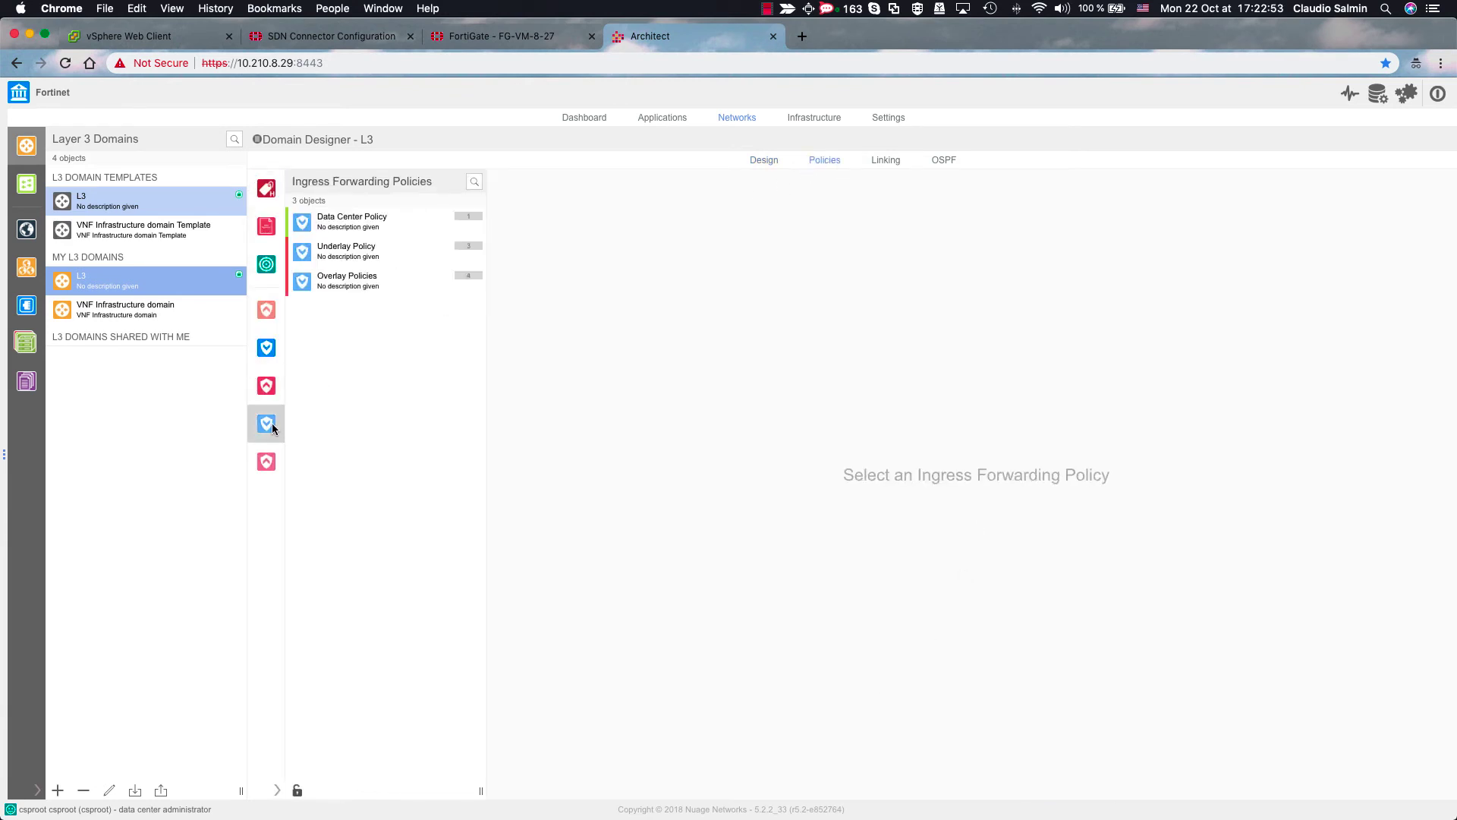
pyautogui.click(370, 226)
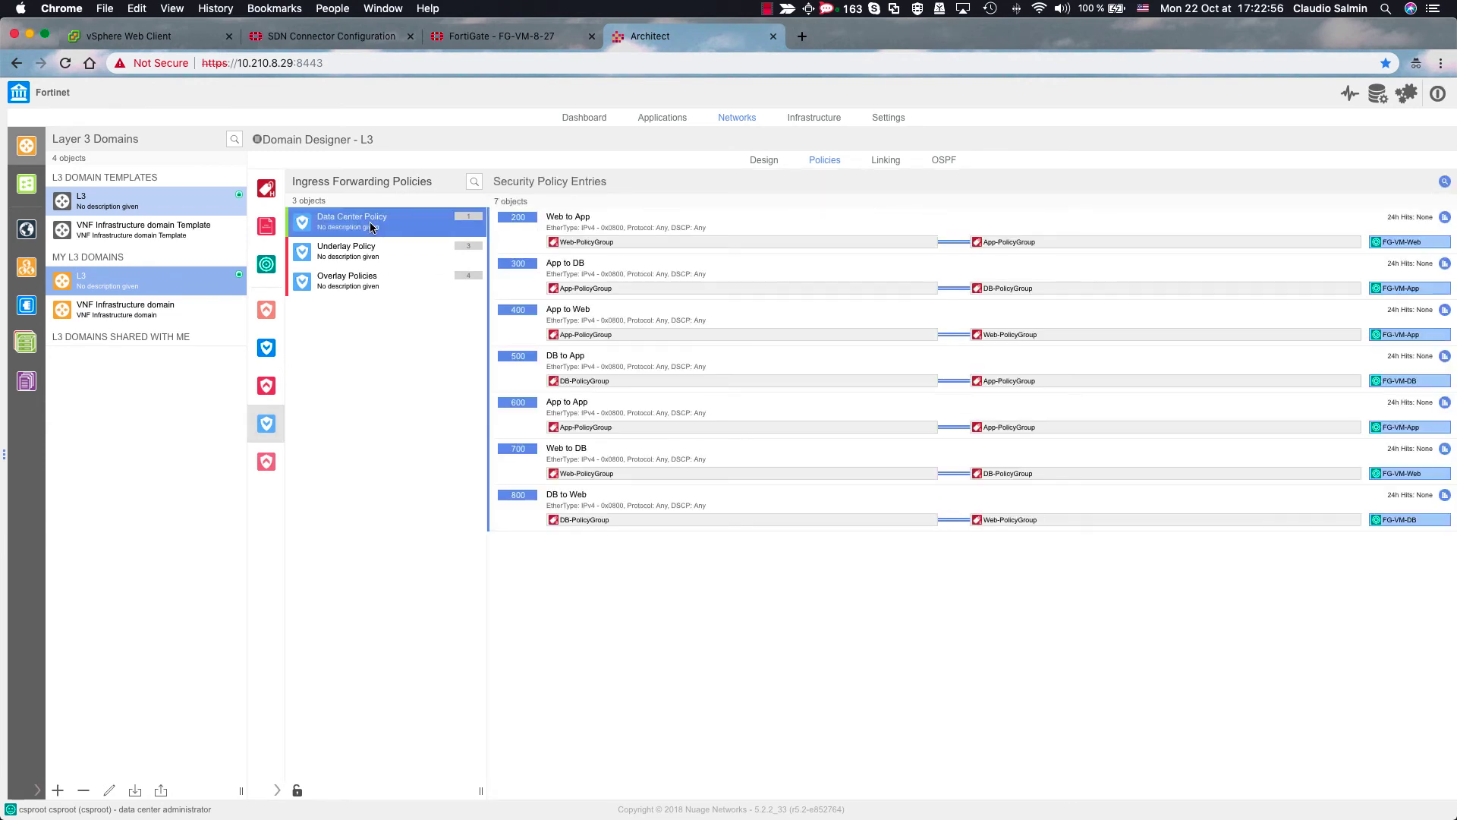
pyautogui.click(658, 227)
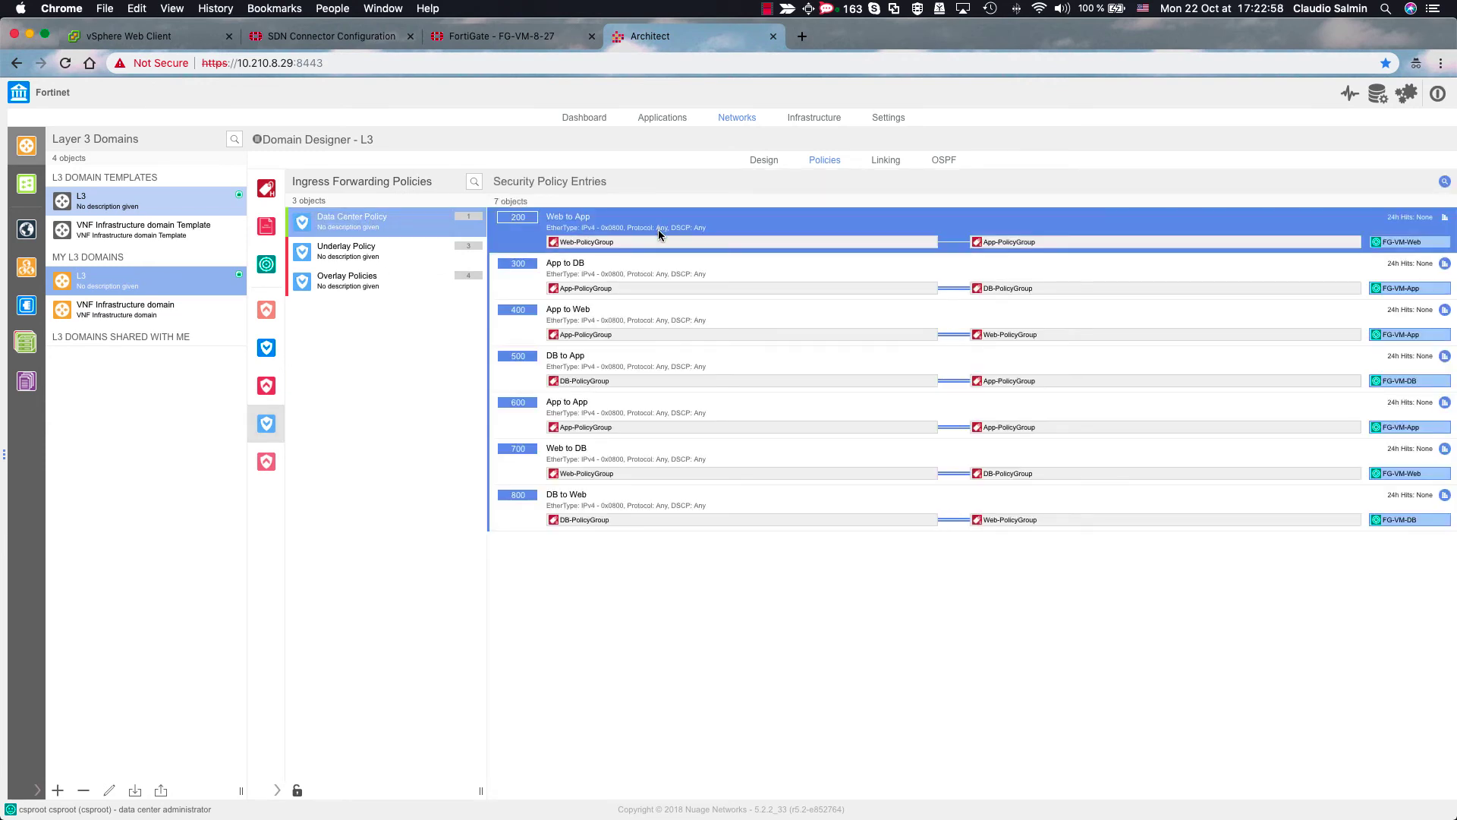
pyautogui.keyDown('shift'); pyautogui.click(680, 503); pyautogui.keyUp('shift')
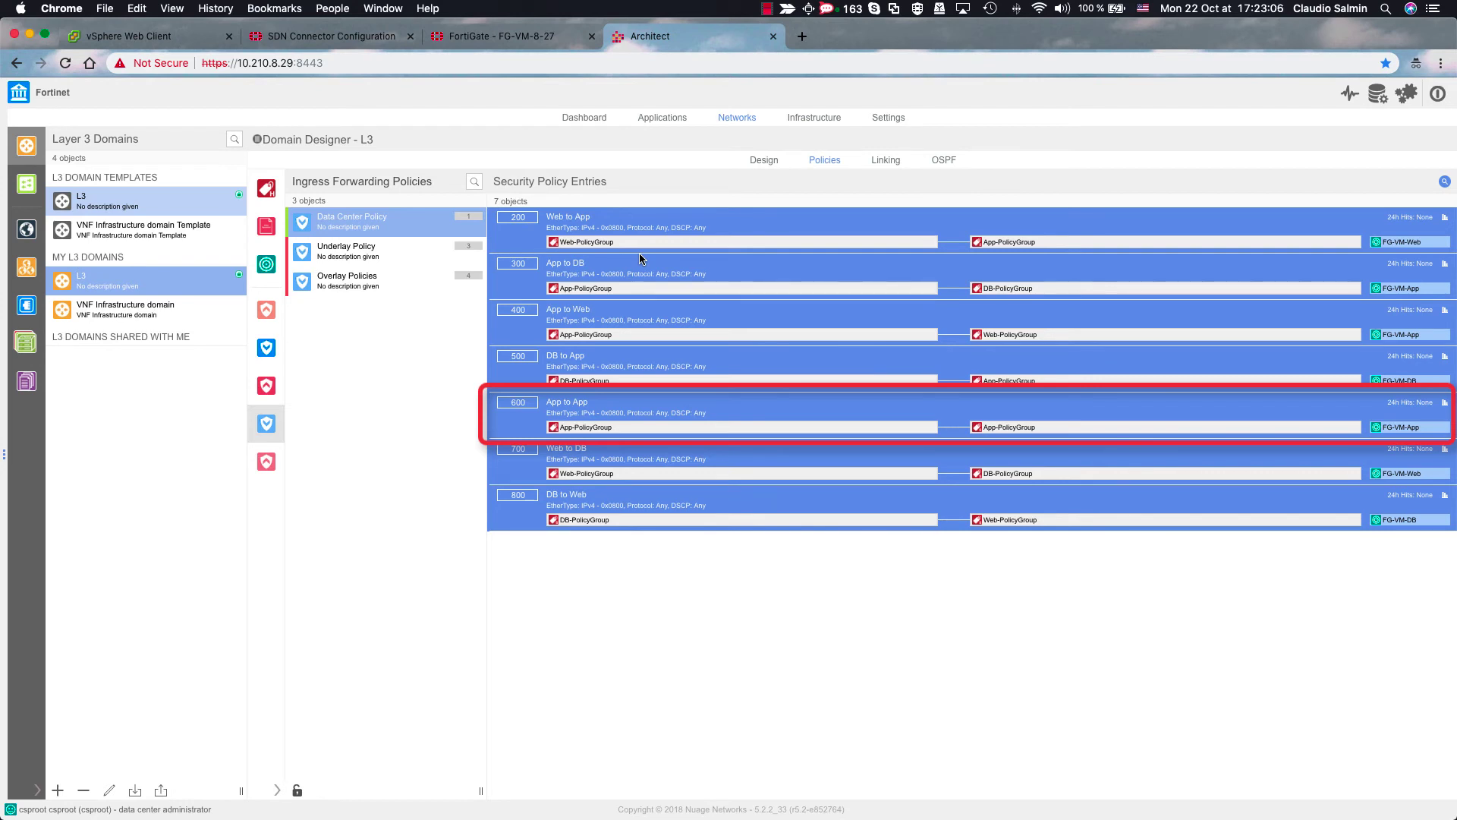
pyautogui.click(144, 39)
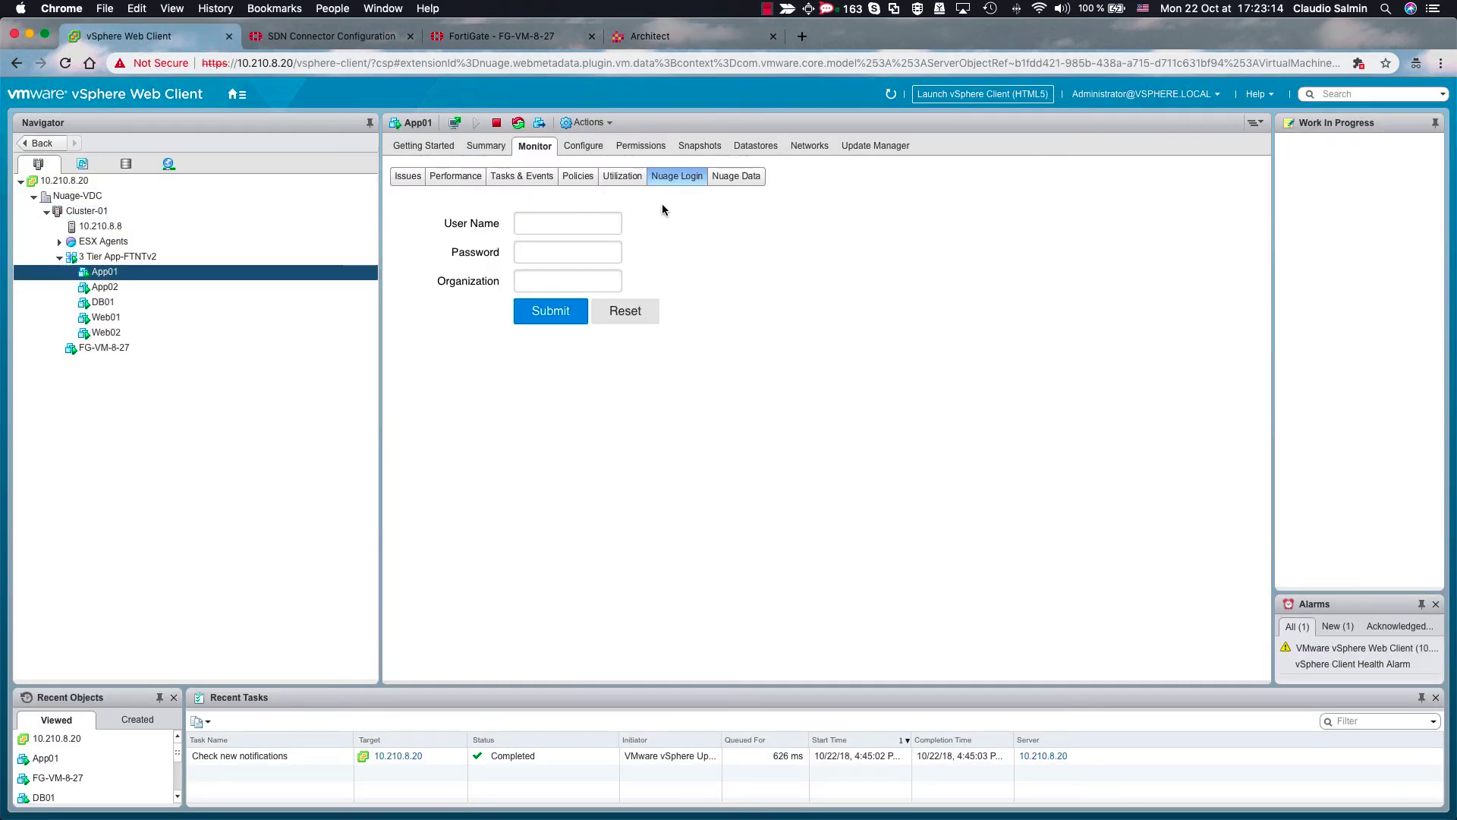
# - Refresh App01's Nuage data, then view DB01's and Web01's (Web-Subnet, 10.0.1.11)
pyautogui.click(734, 182)
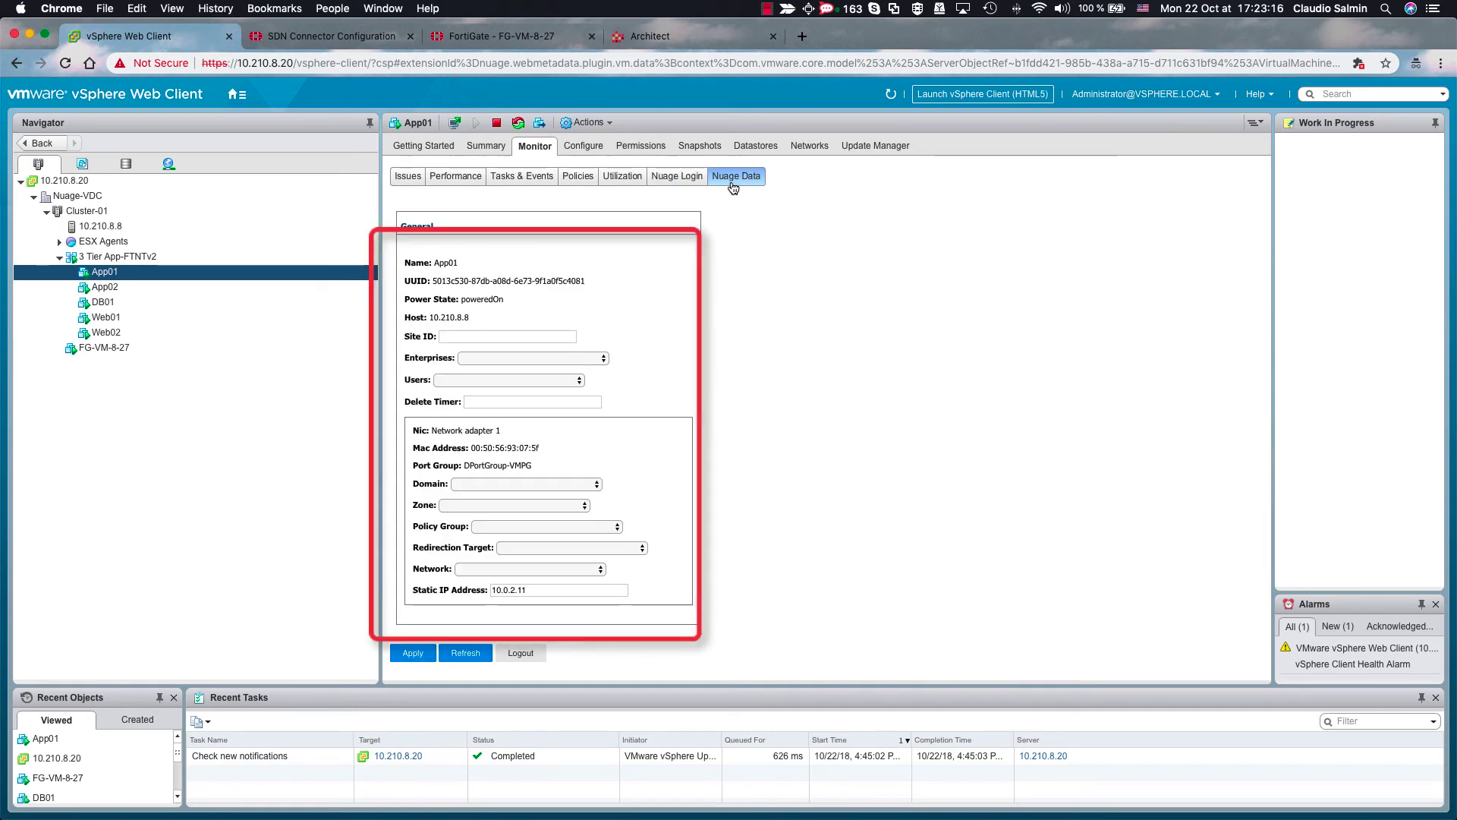
pyautogui.click(473, 656)
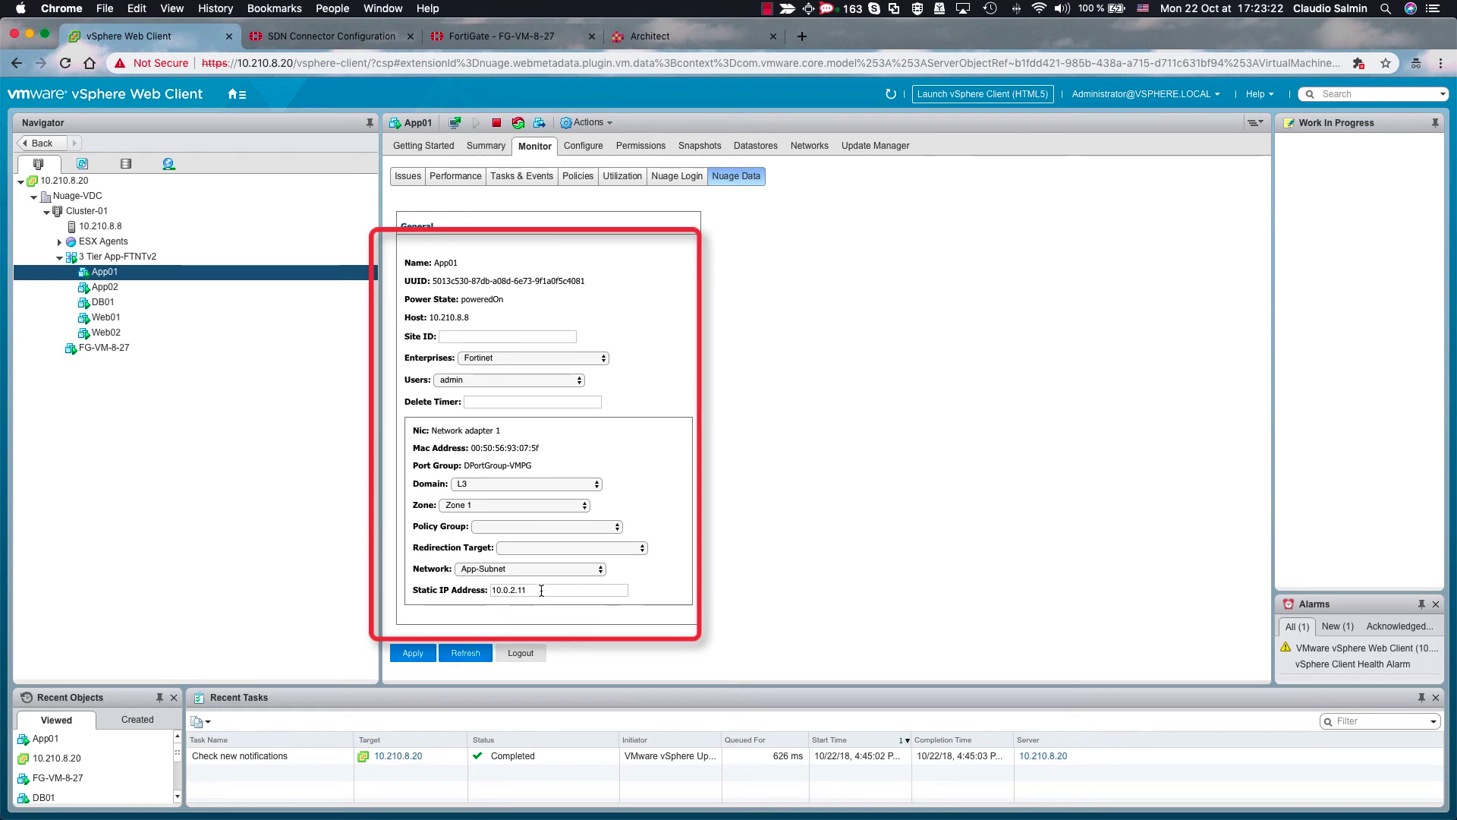
pyautogui.click(138, 303)
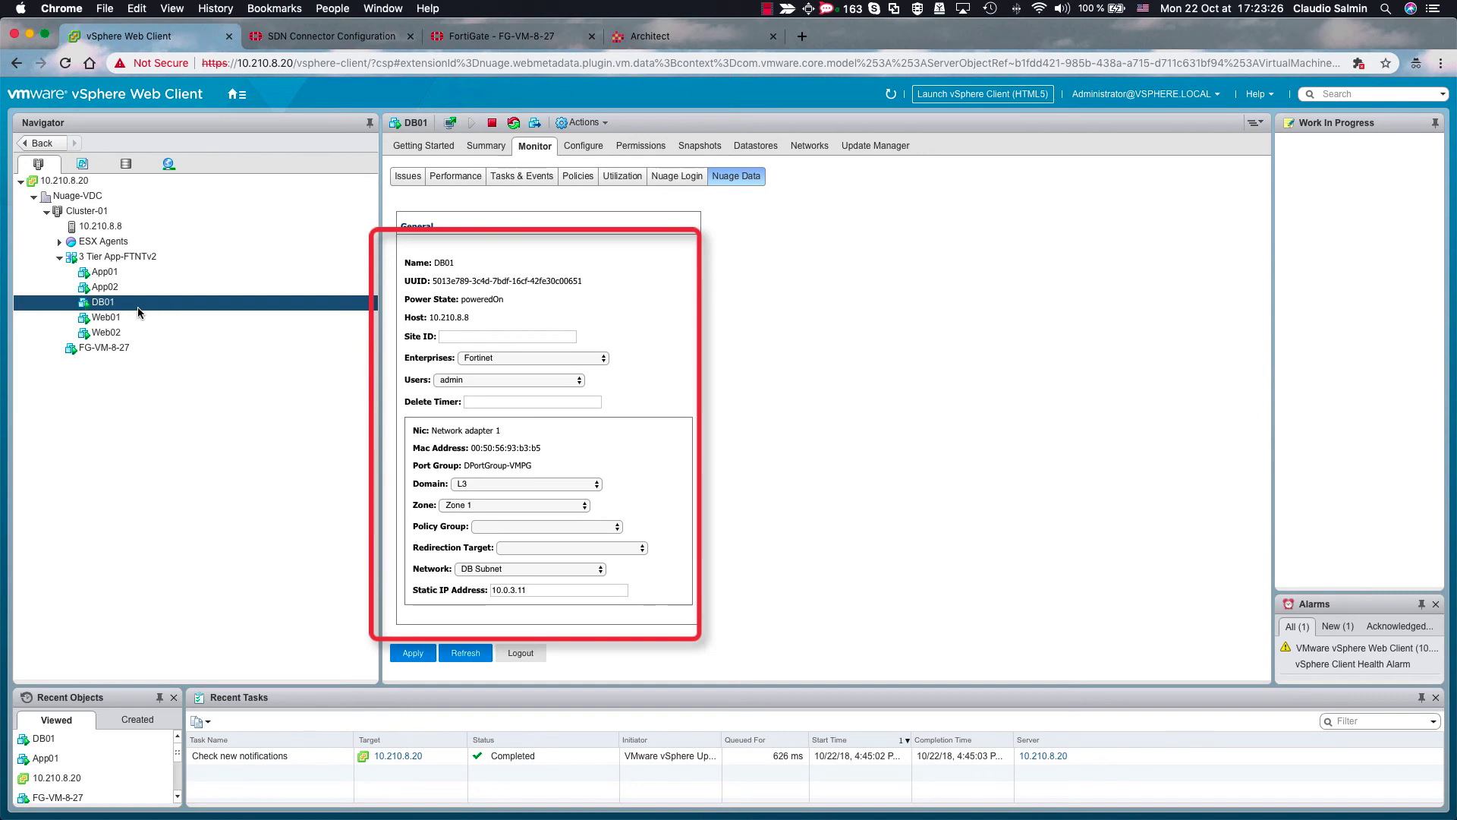
pyautogui.click(134, 321)
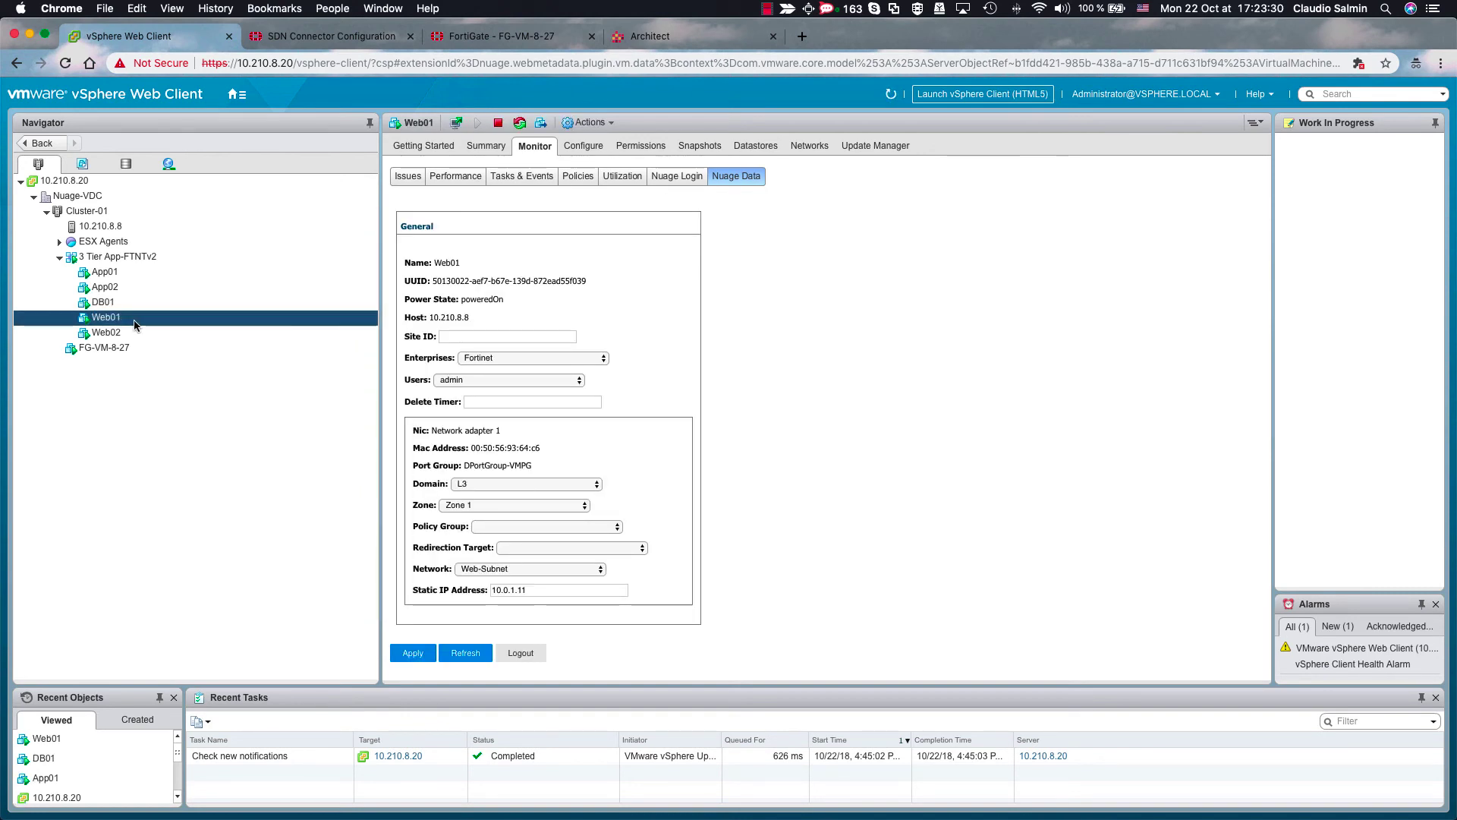
# - Ping 10.0.2.11 from Web01's web console and get replies
pyautogui.click(457, 124)
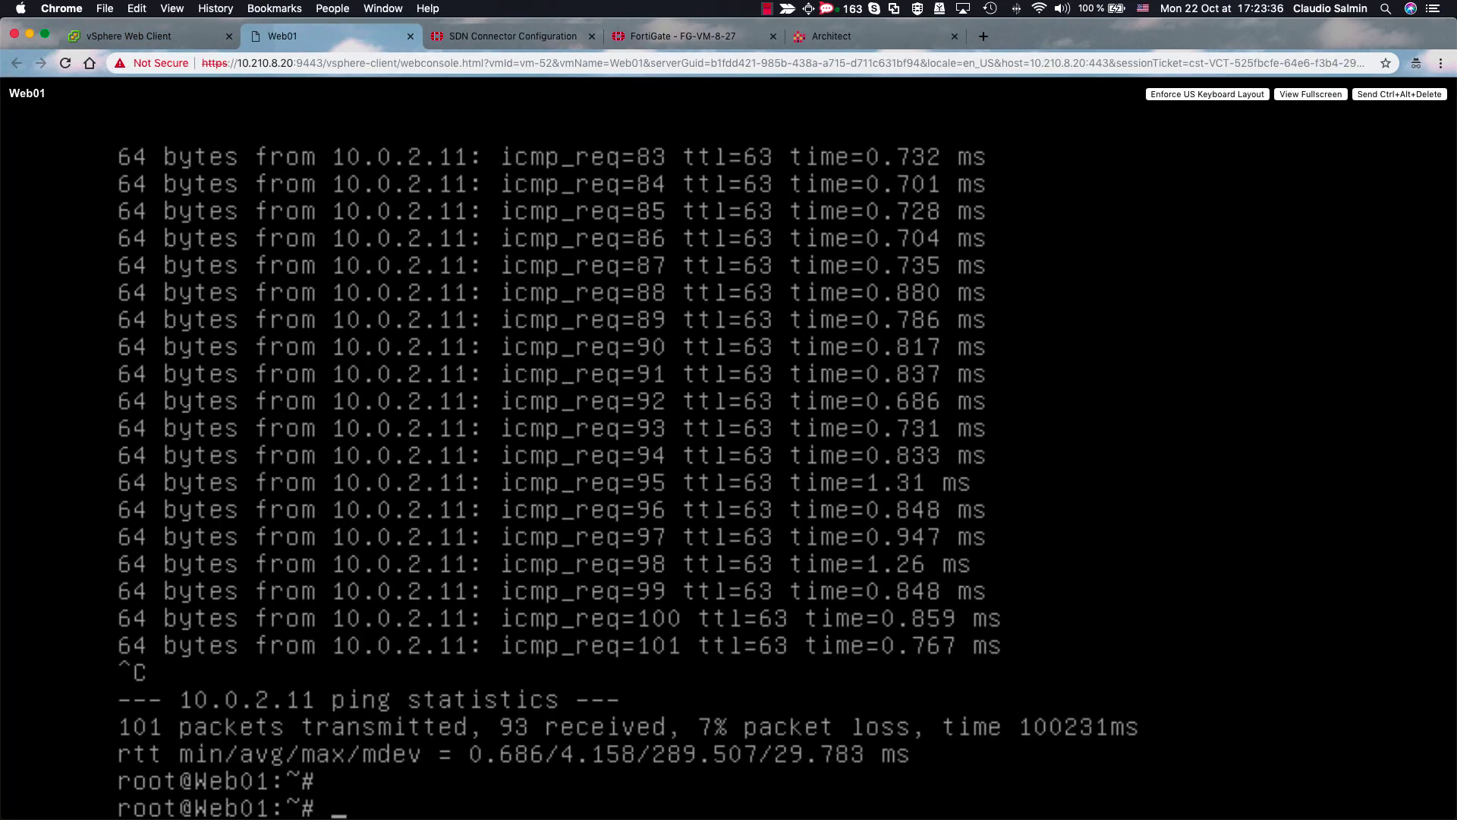
pyautogui.press('Return')
pyautogui.press('Return')
pyautogui.press('Return')
pyautogui.press('Return')
pyautogui.write('p')
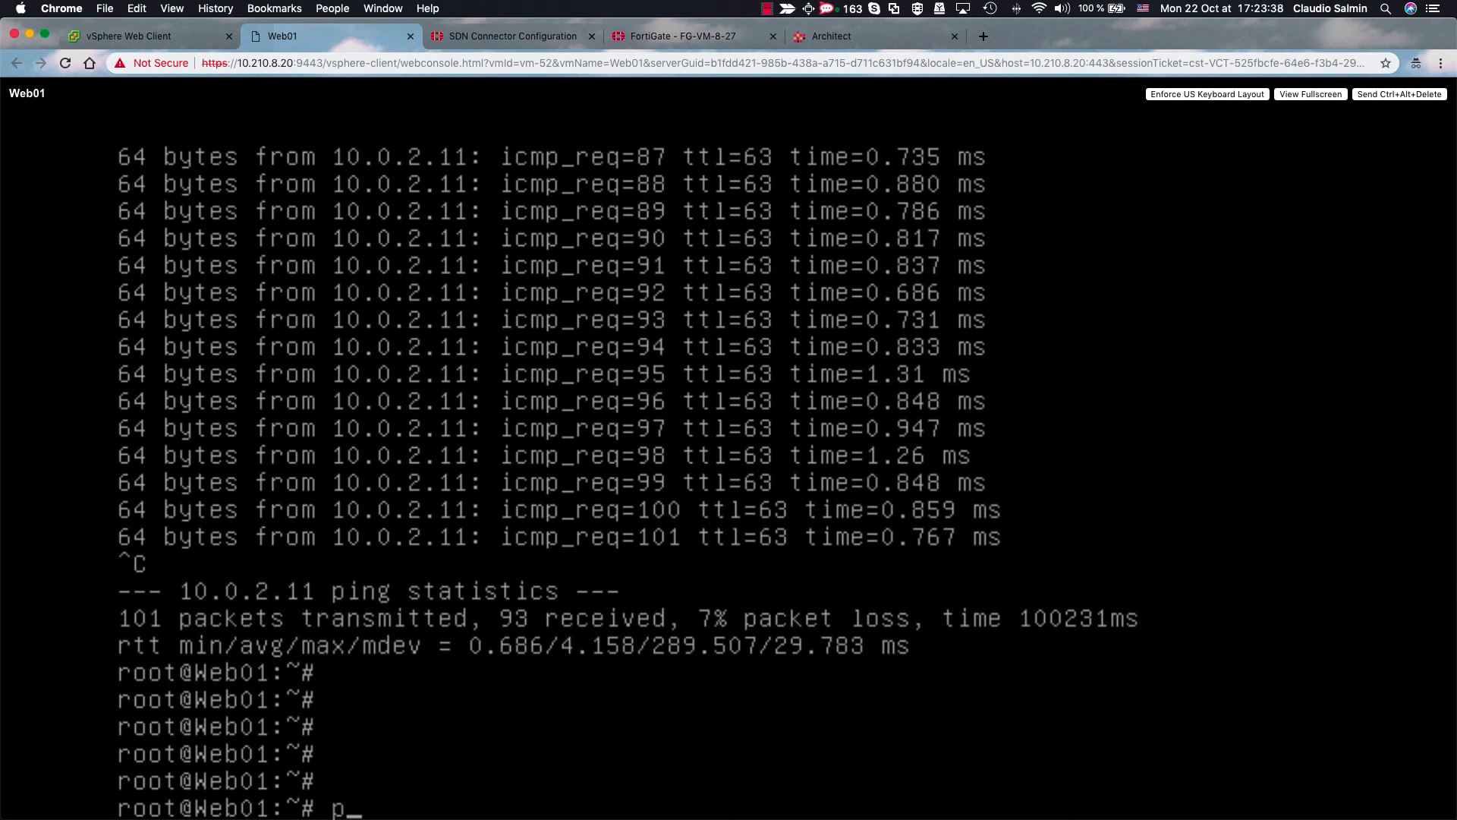
pyautogui.write('ing 10.0.2.11')
pyautogui.press('Return')
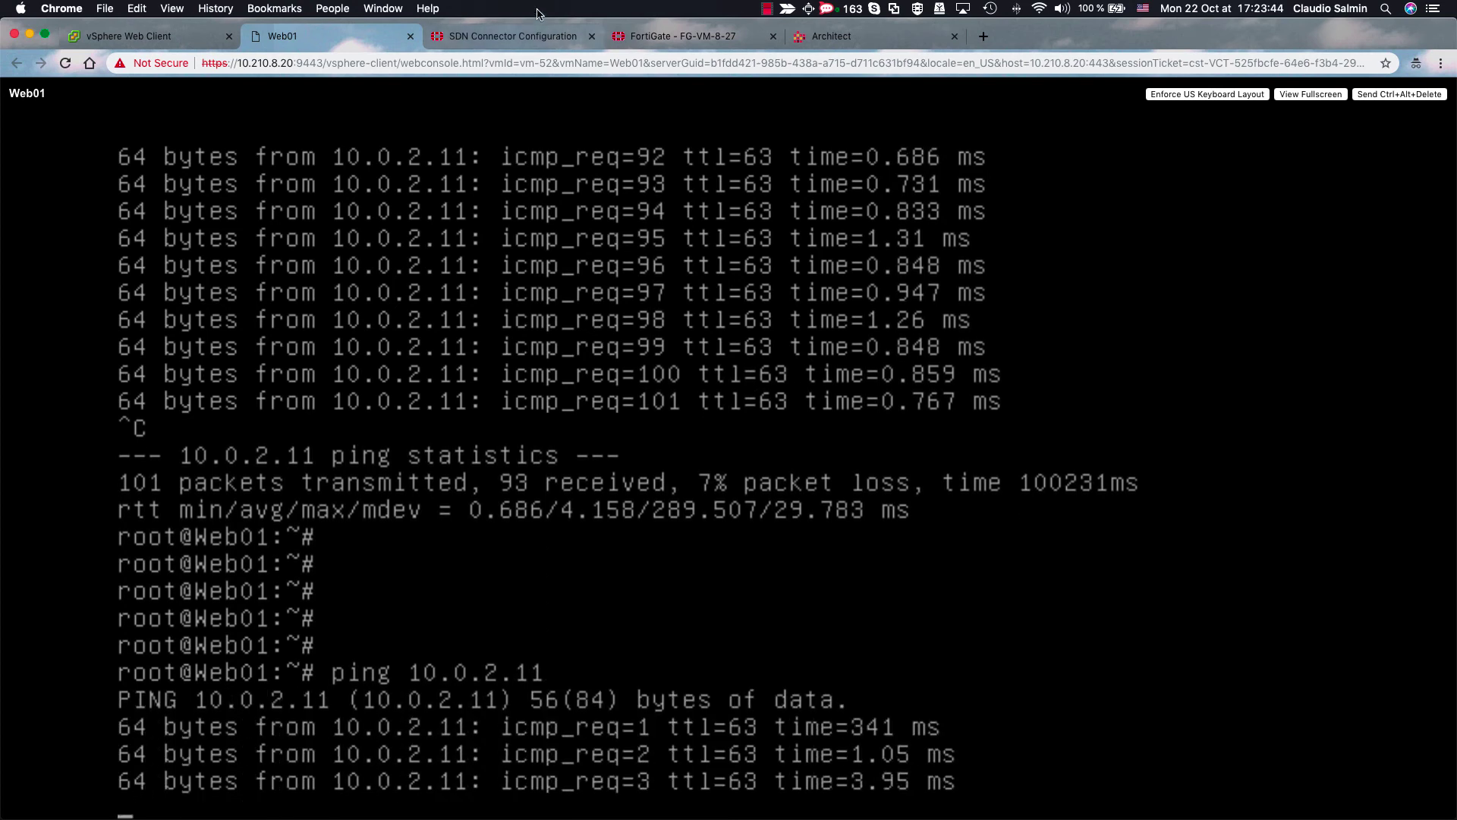
pyautogui.click(667, 36)
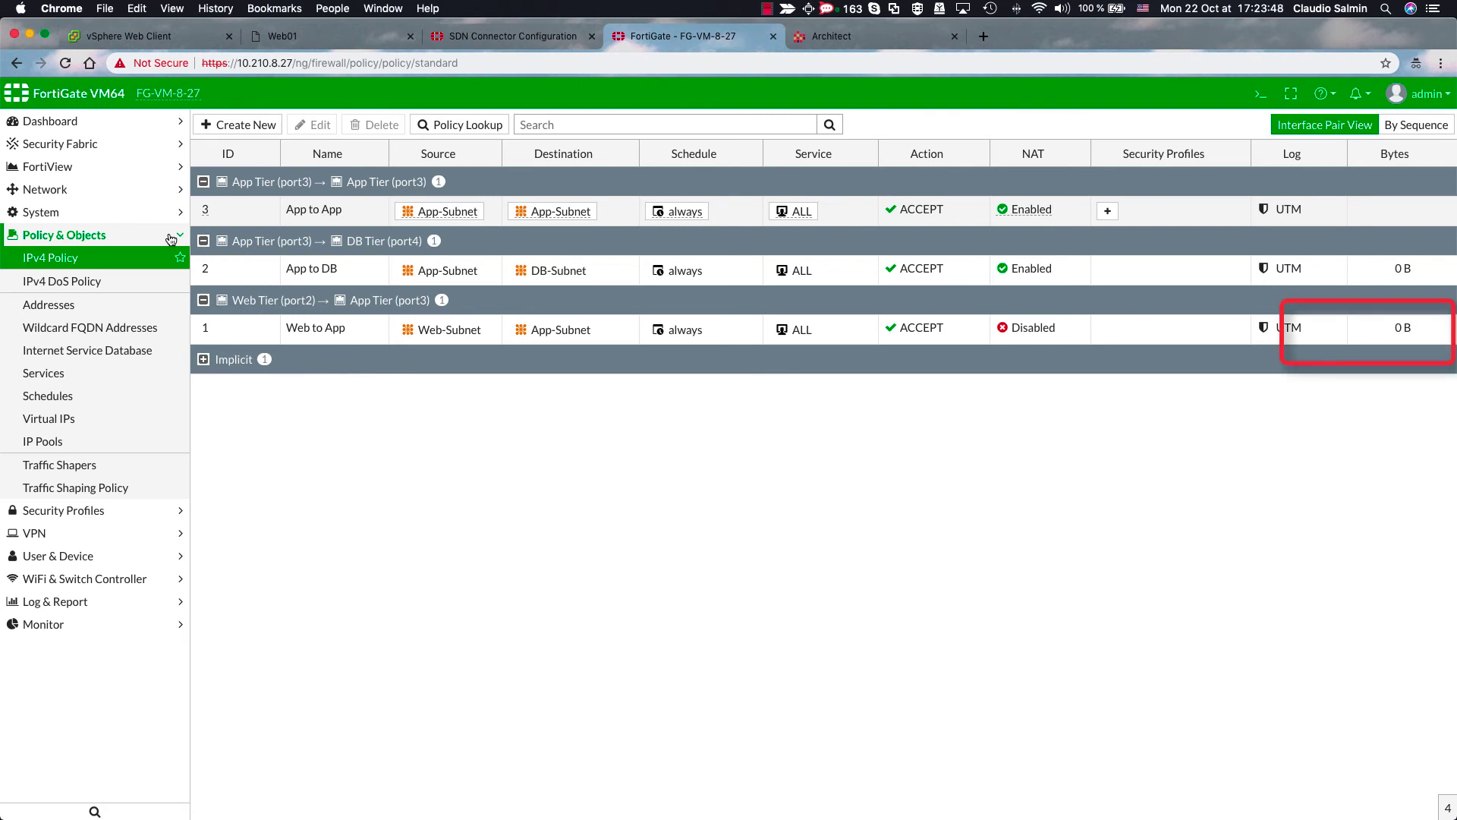
pyautogui.click(240, 328)
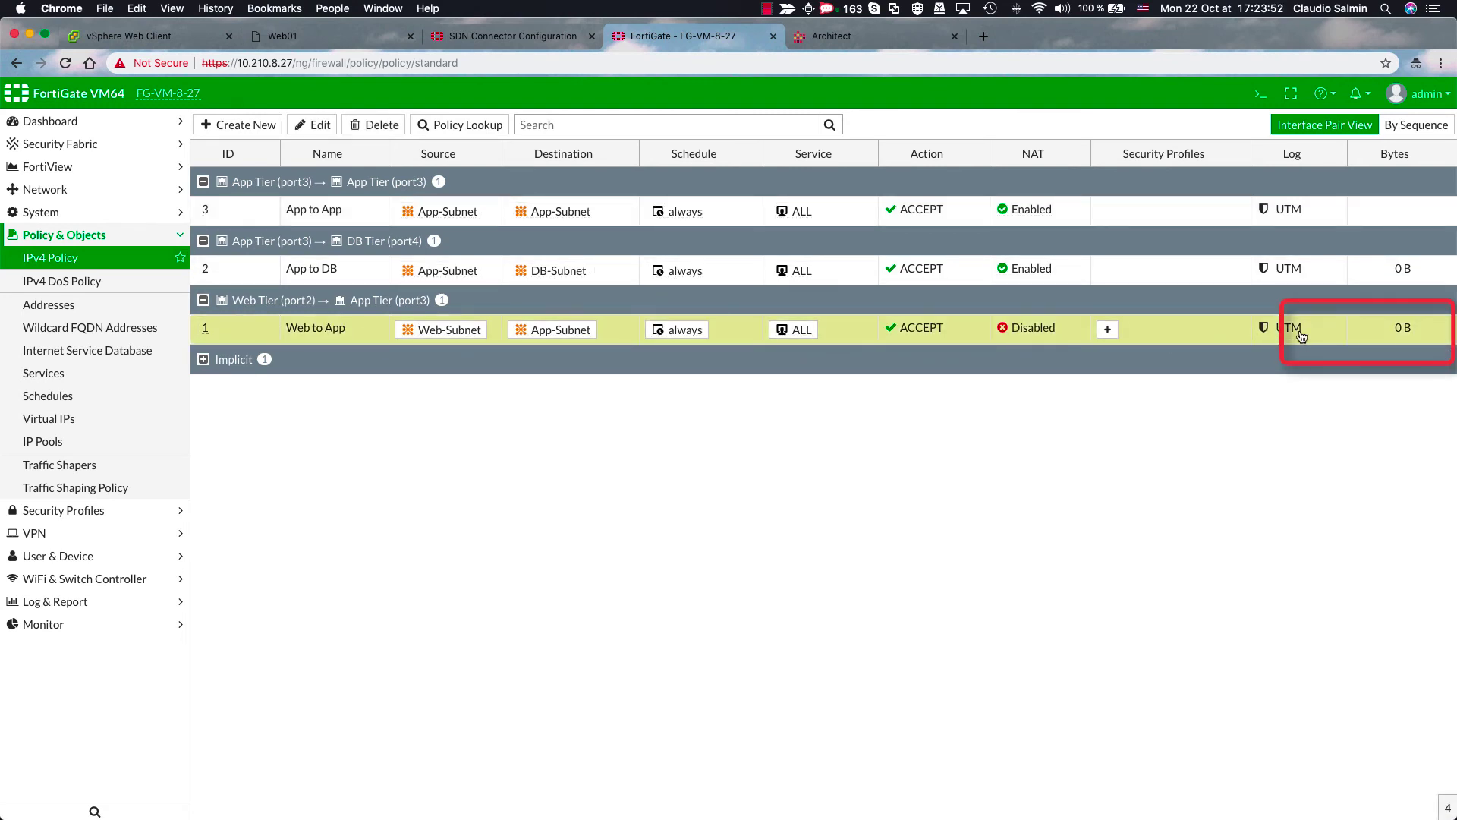
pyautogui.click(95, 261)
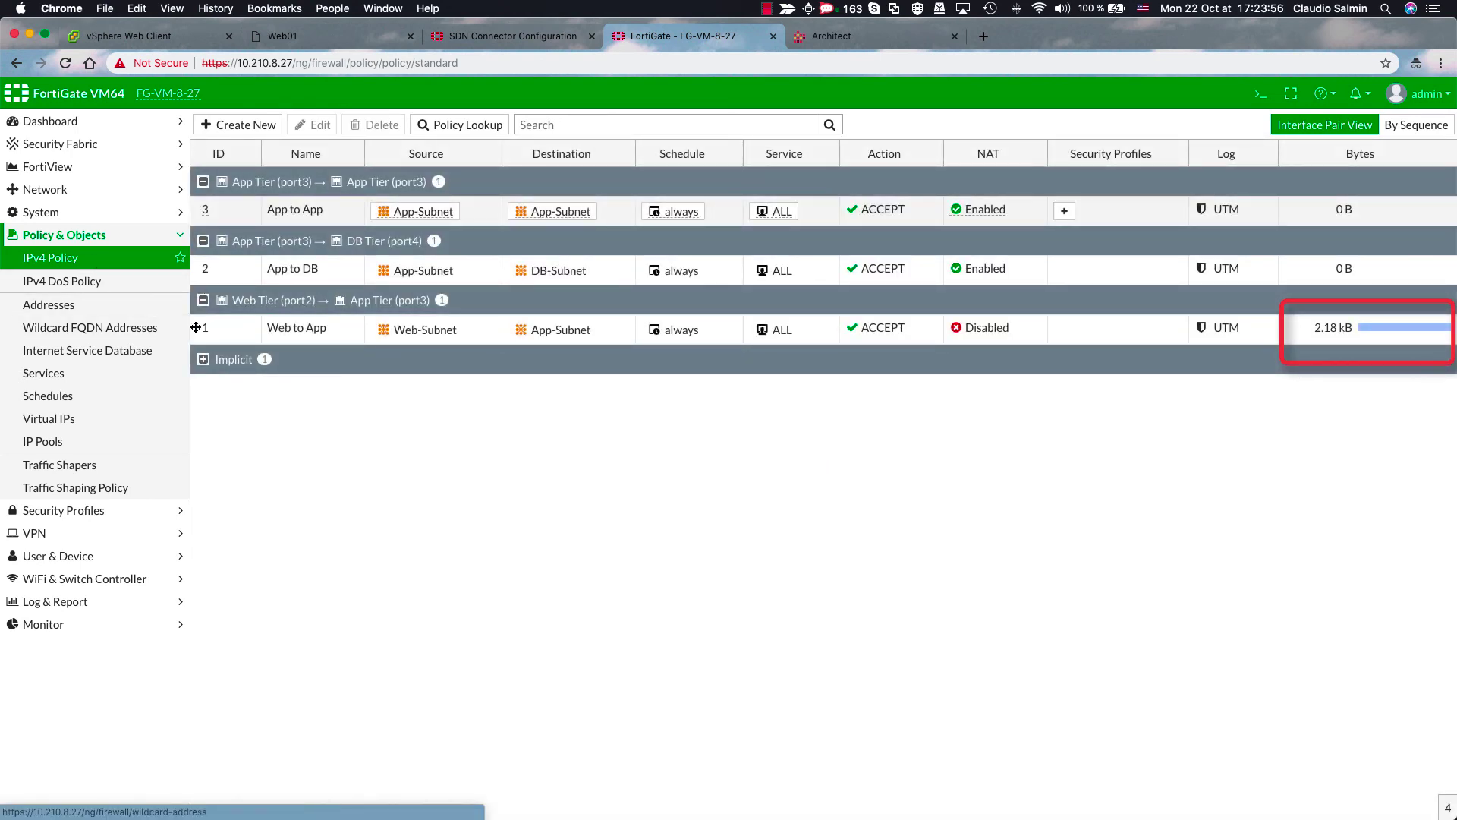
pyautogui.rightClick(242, 332)
pyautogui.moveTo(282, 352)
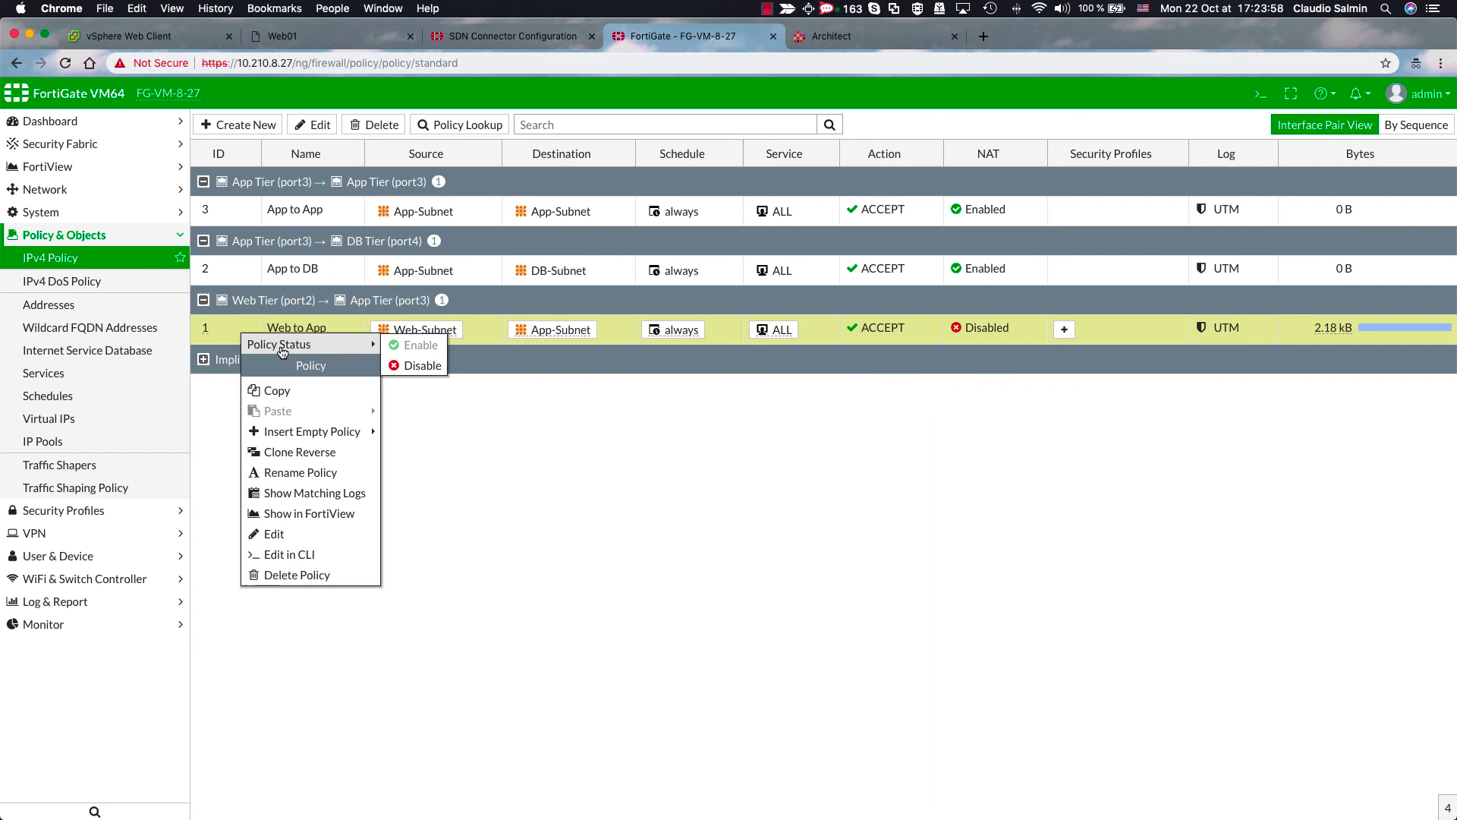
pyautogui.click(417, 365)
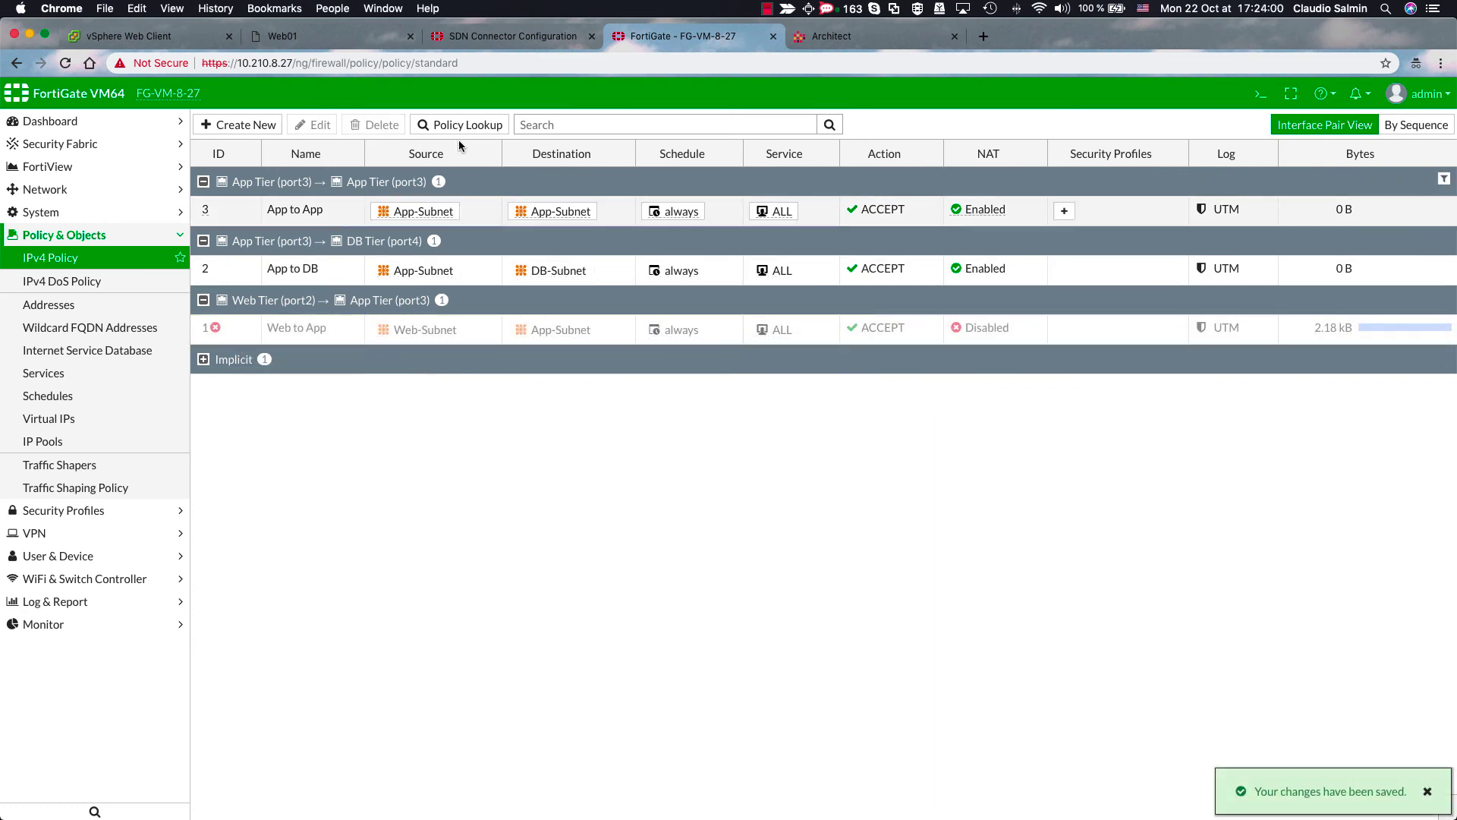
pyautogui.click(317, 38)
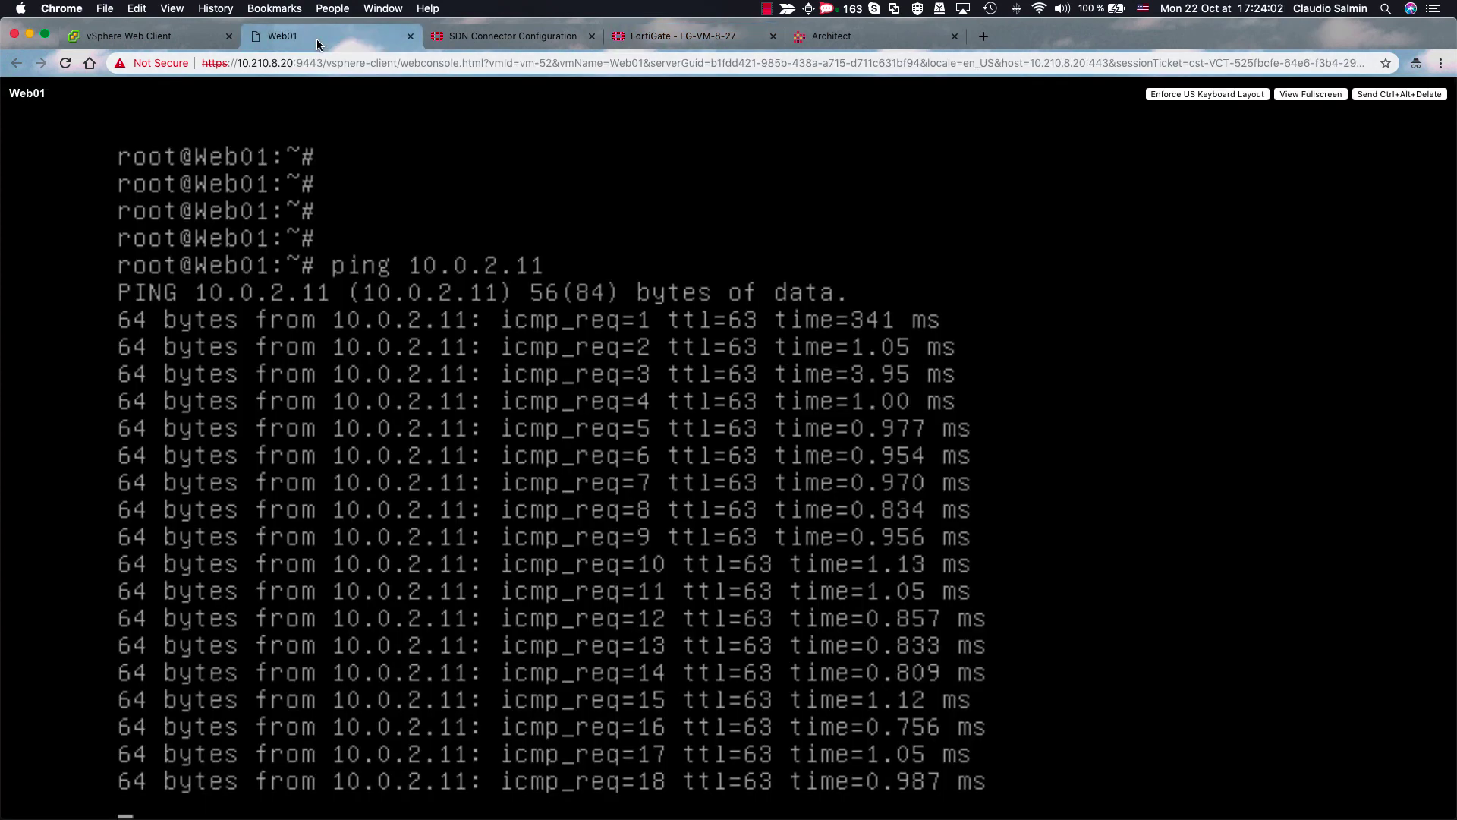
pyautogui.click(679, 38)
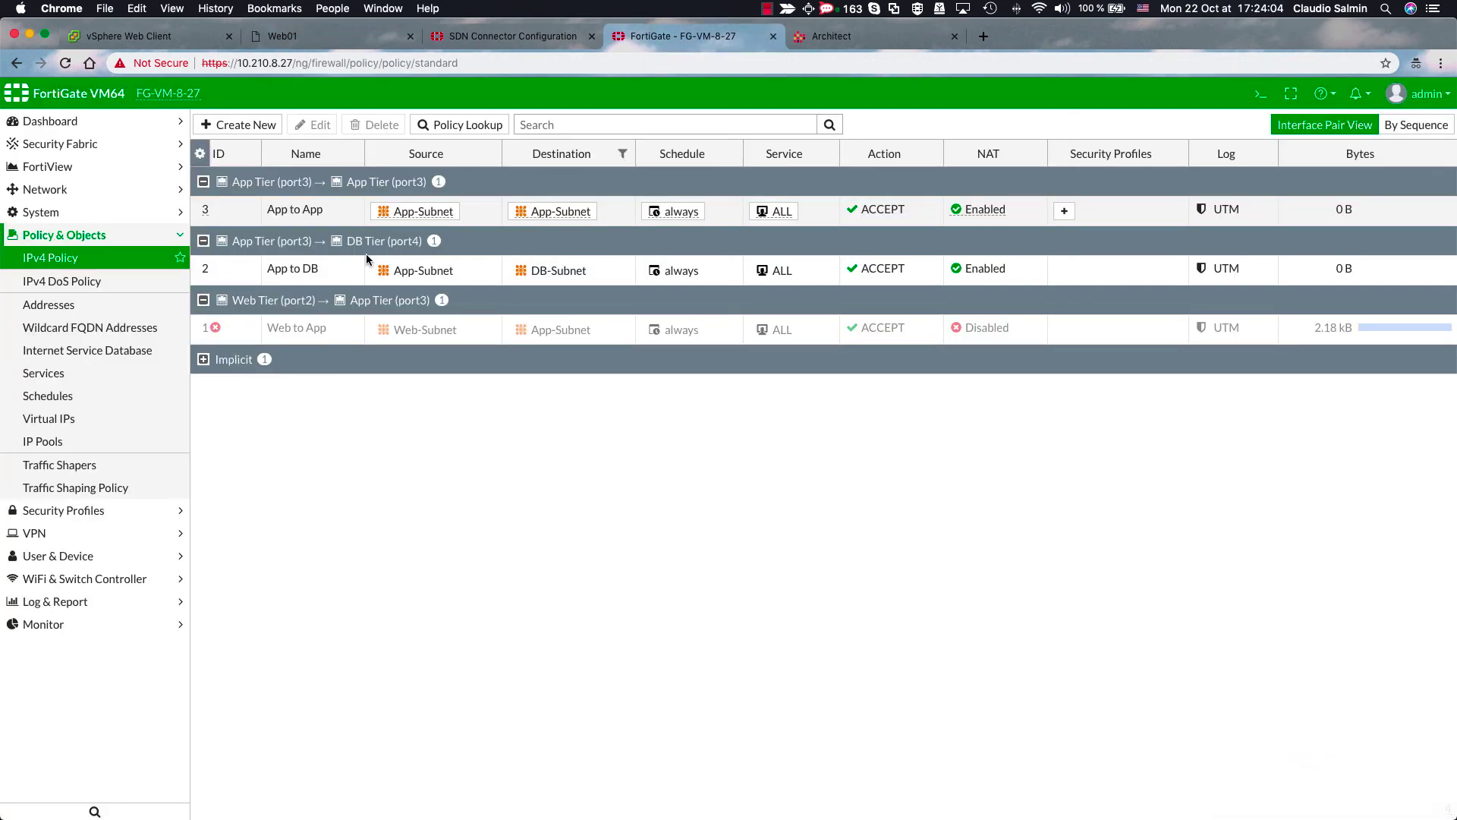
pyautogui.rightClick(220, 331)
pyautogui.moveTo(287, 348)
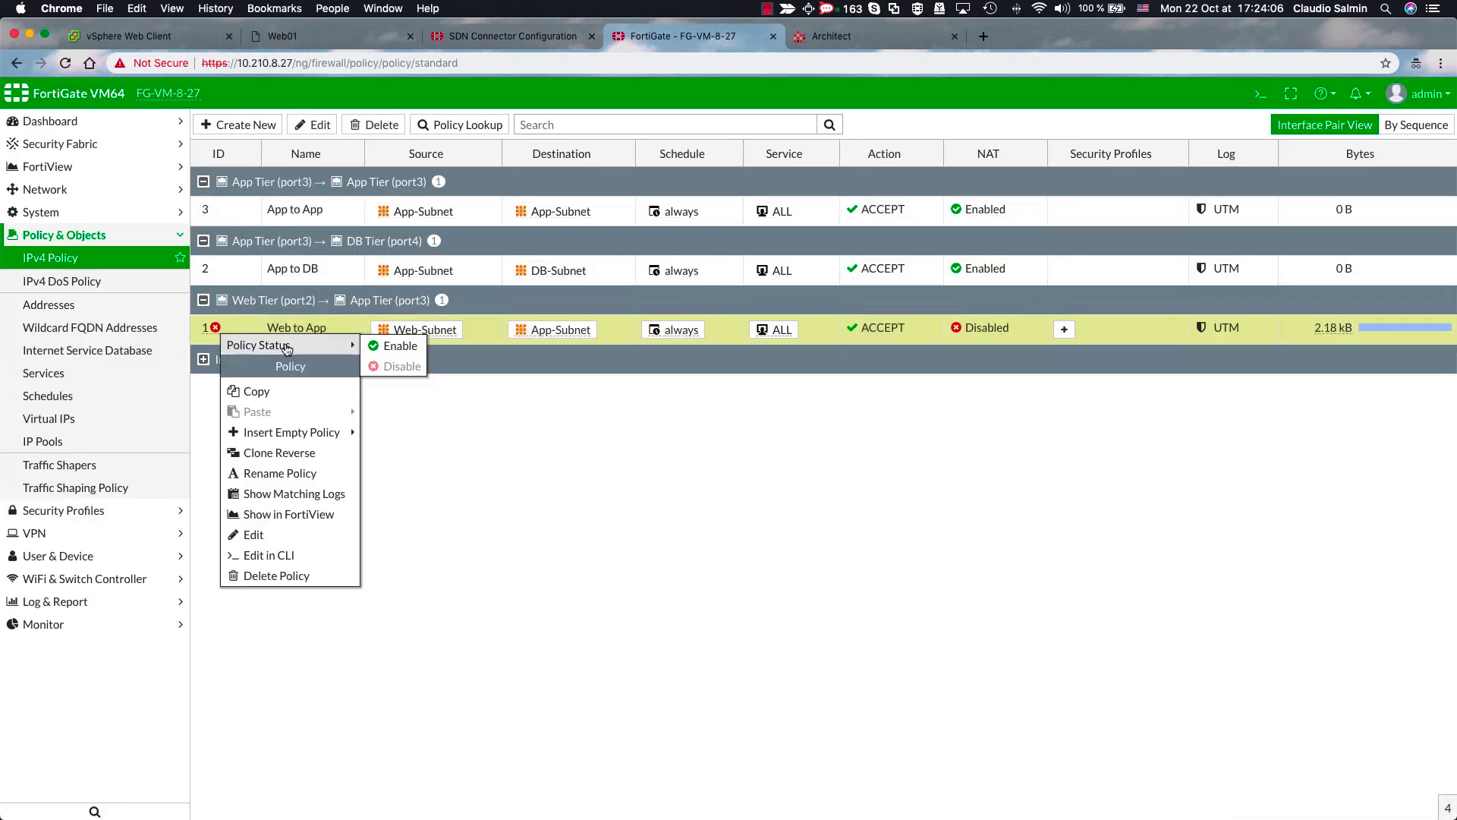
pyautogui.click(391, 347)
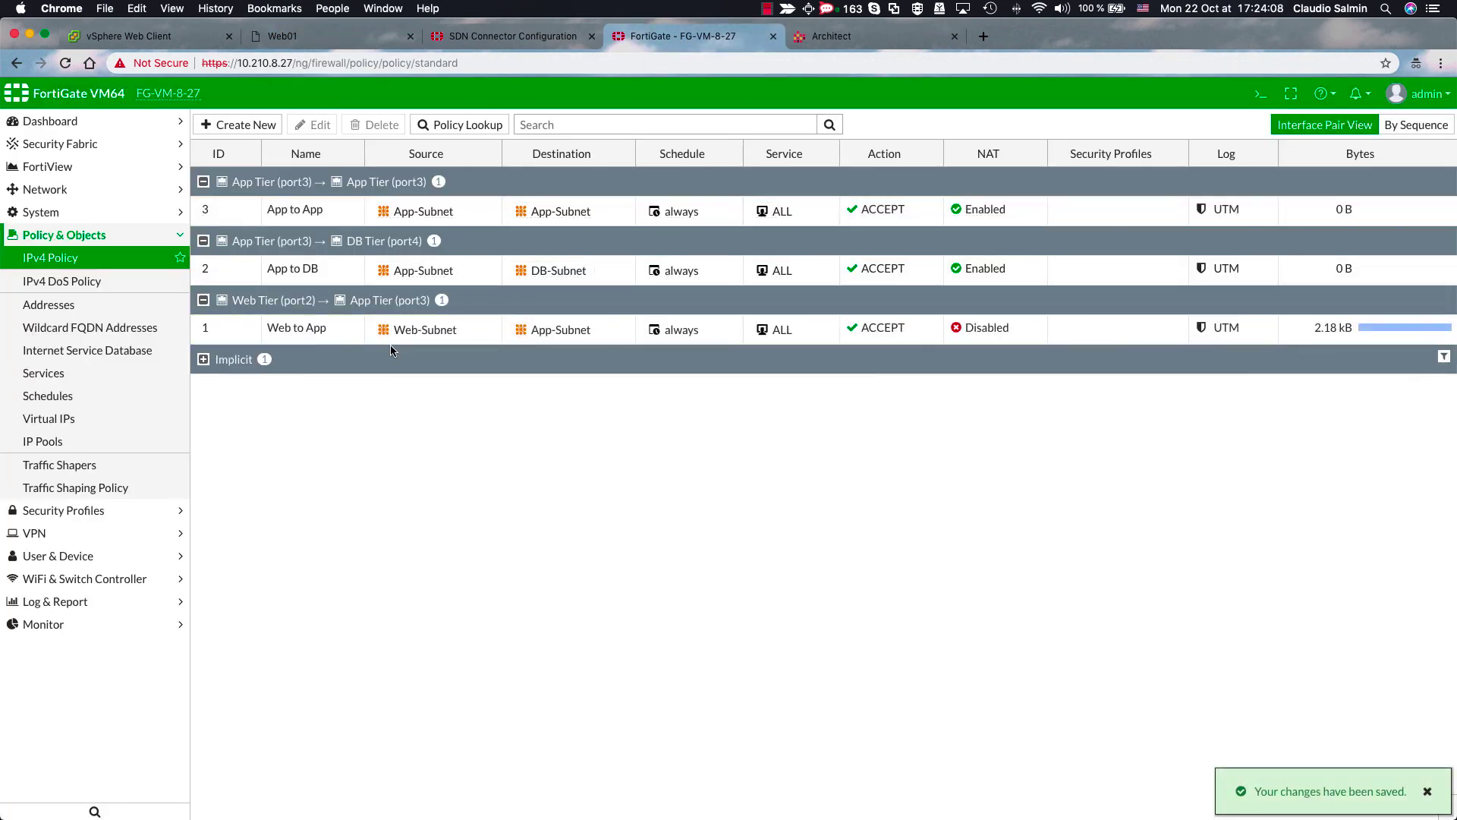
# - Stop Web01's ping to 10.0.2.11 and start a ping to 10.0.3.11
pyautogui.click(313, 39)
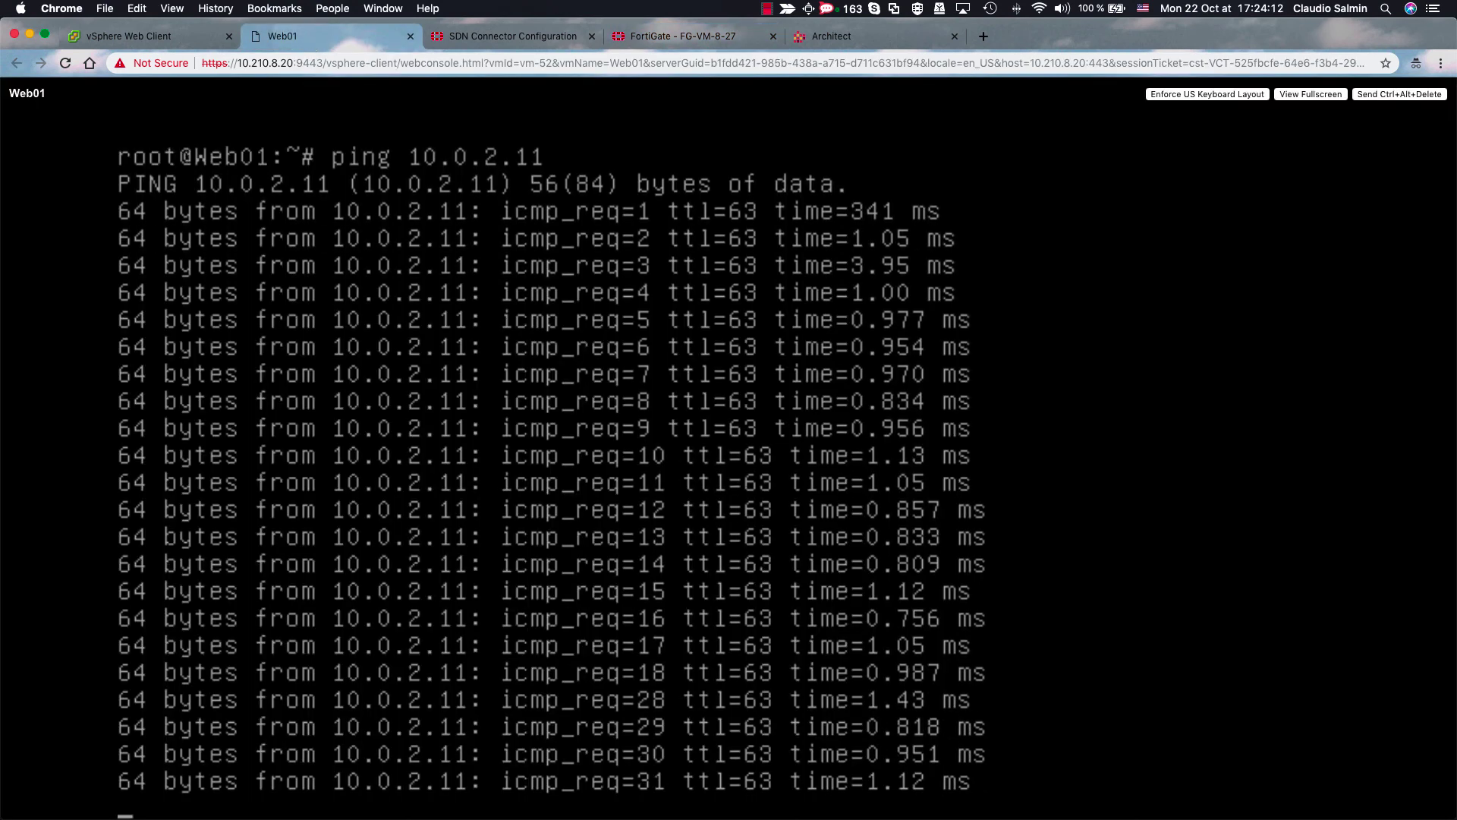
pyautogui.hotkey('ctrl', 'c')
pyautogui.press('Return')
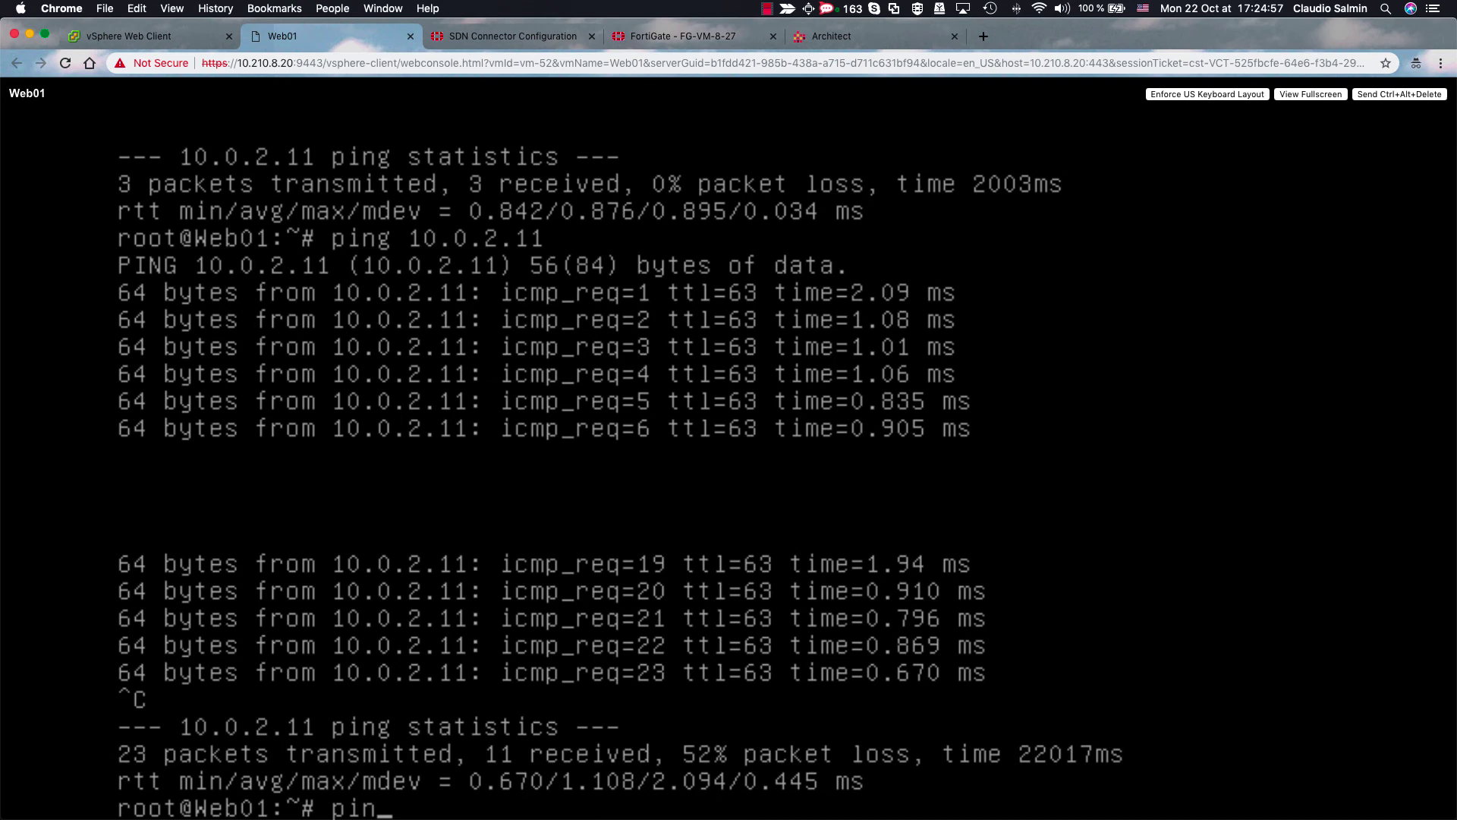
pyautogui.write('g 10.0.3.11')
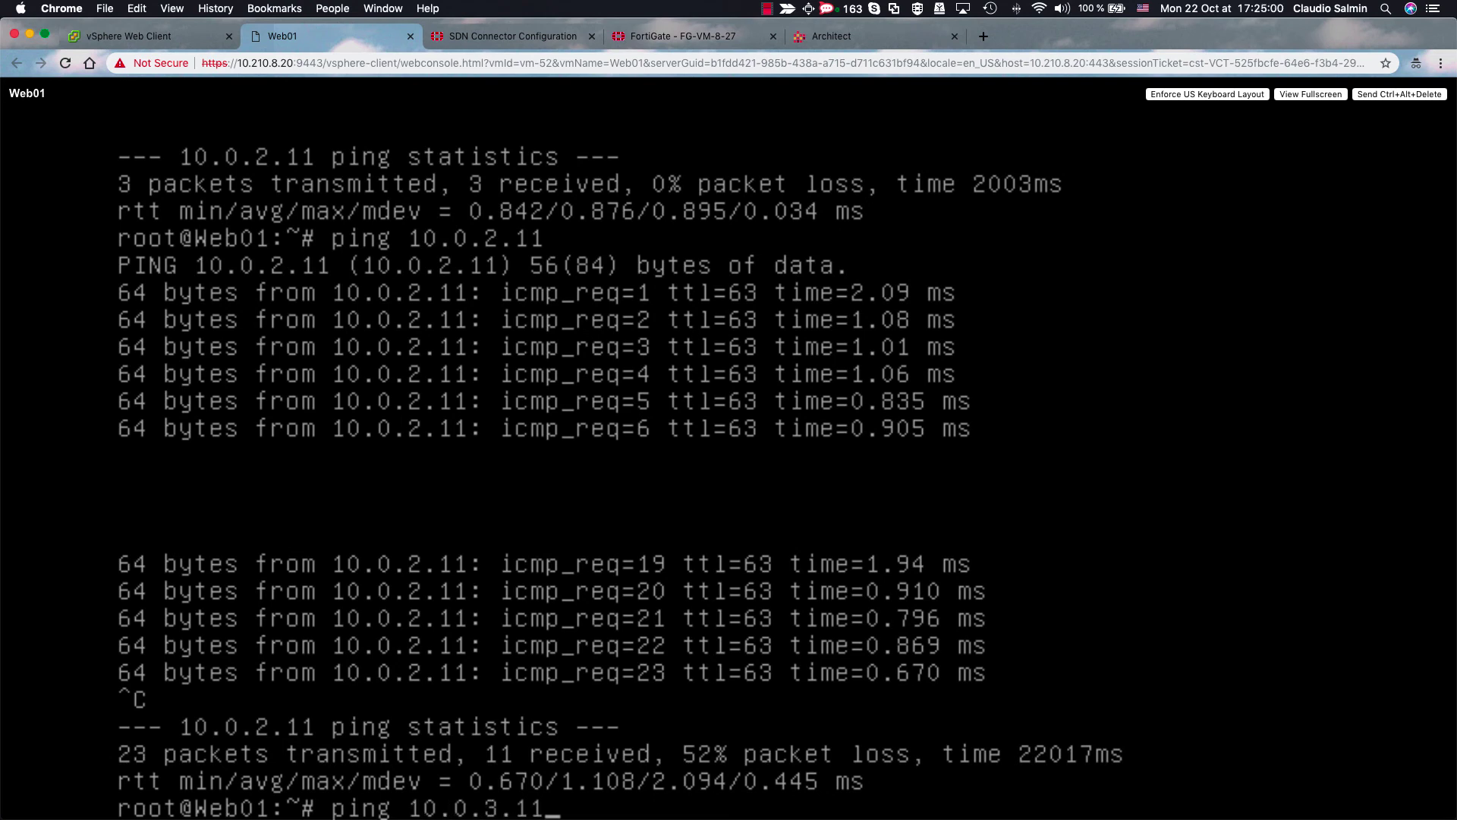
pyautogui.press('Return')
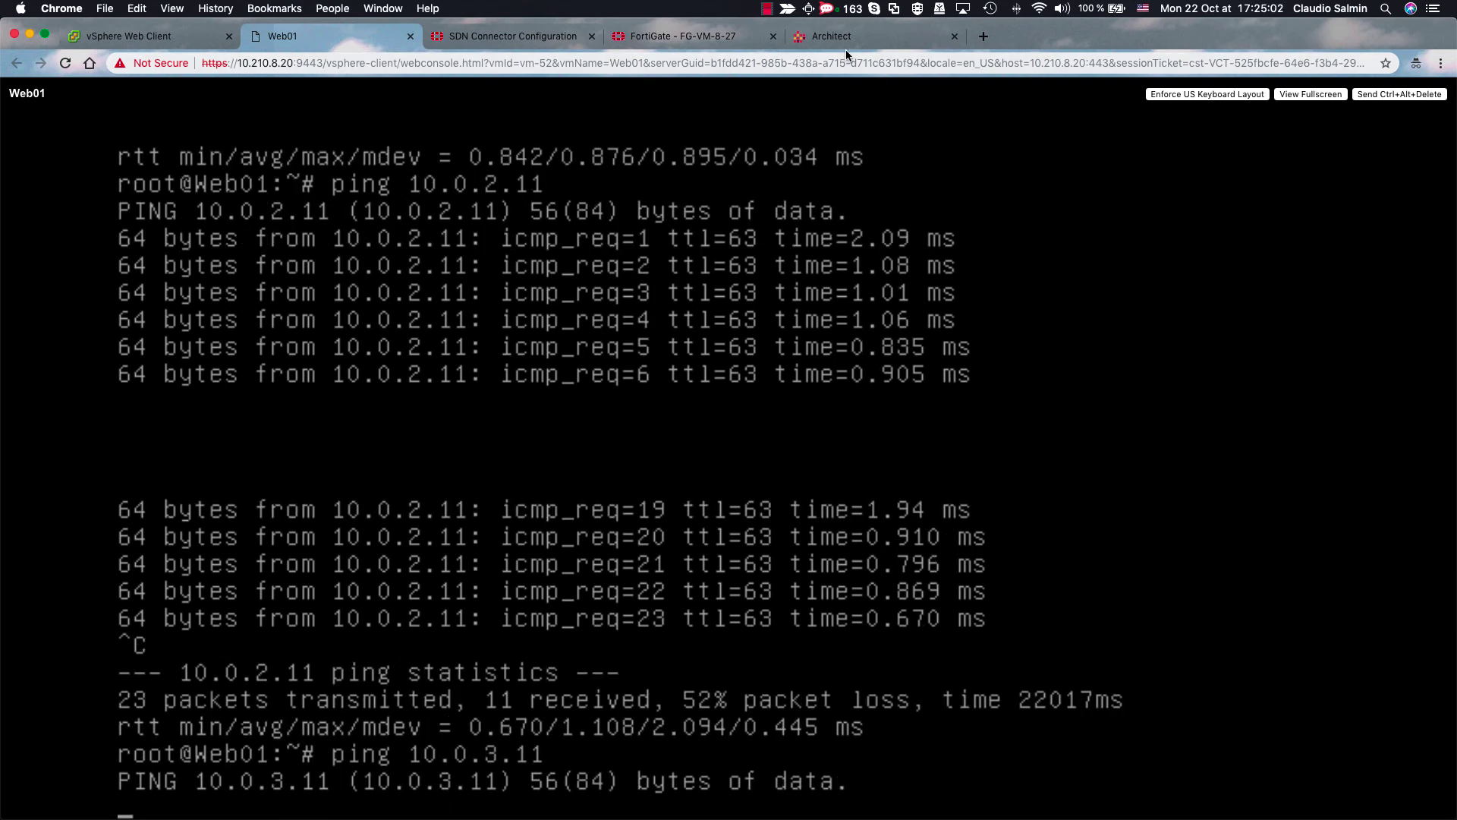
pyautogui.click(722, 38)
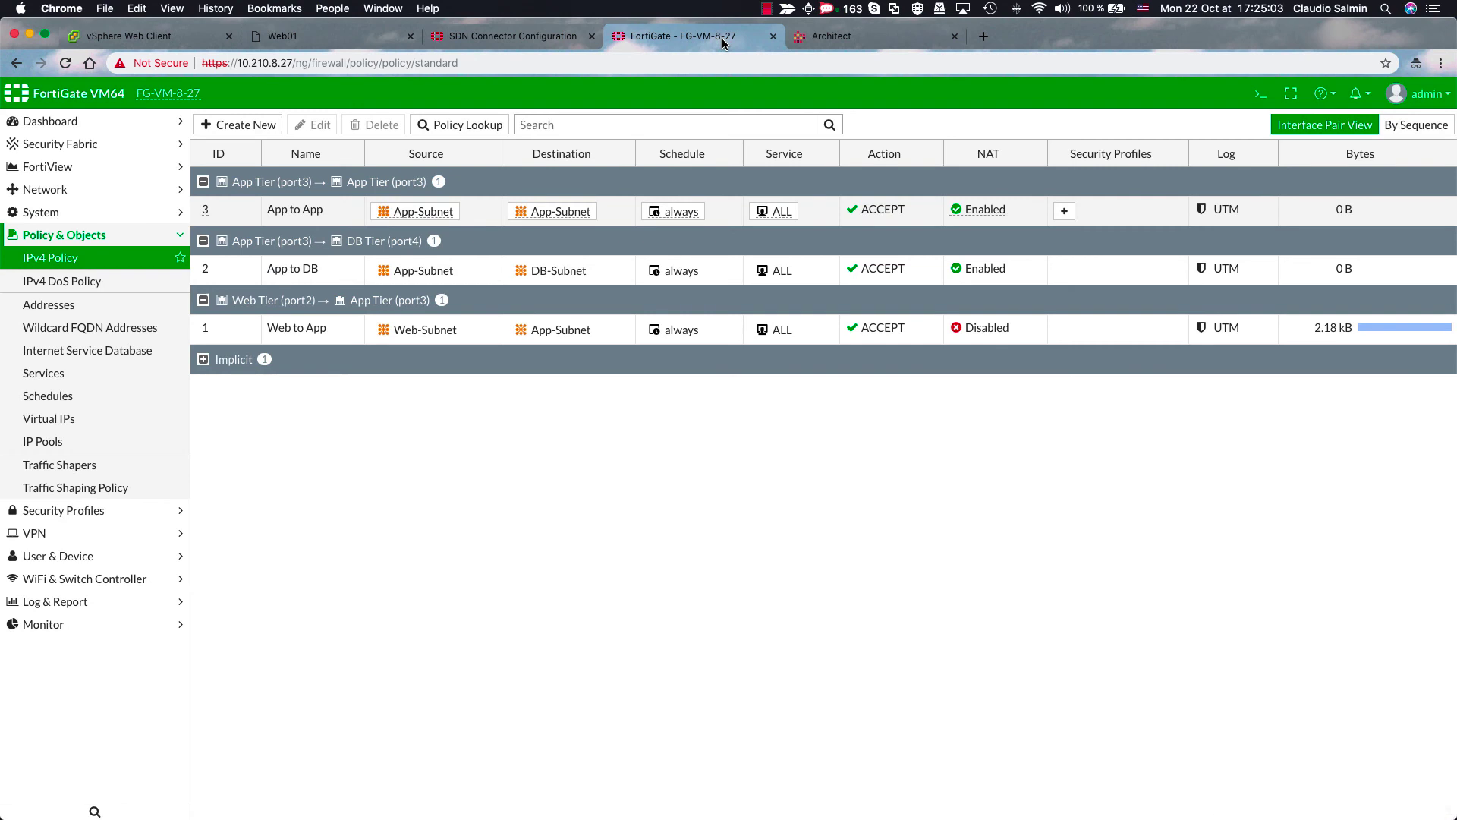
# - Show Implicit Deny at 2.27 kB after refreshing, then stop Web01's unanswered ping to 10.0.3.11
pyautogui.click(203, 360)
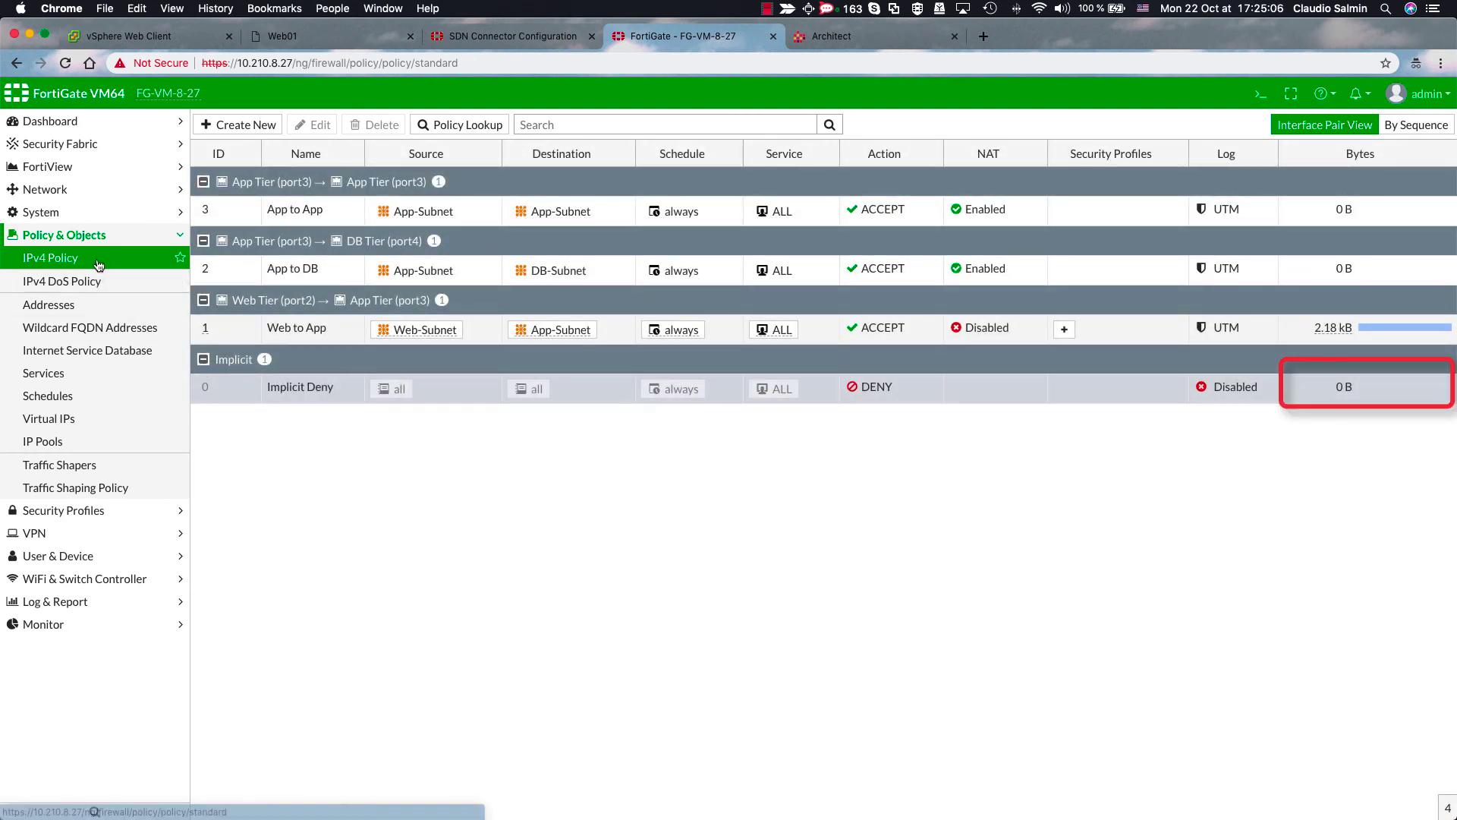
pyautogui.click(98, 265)
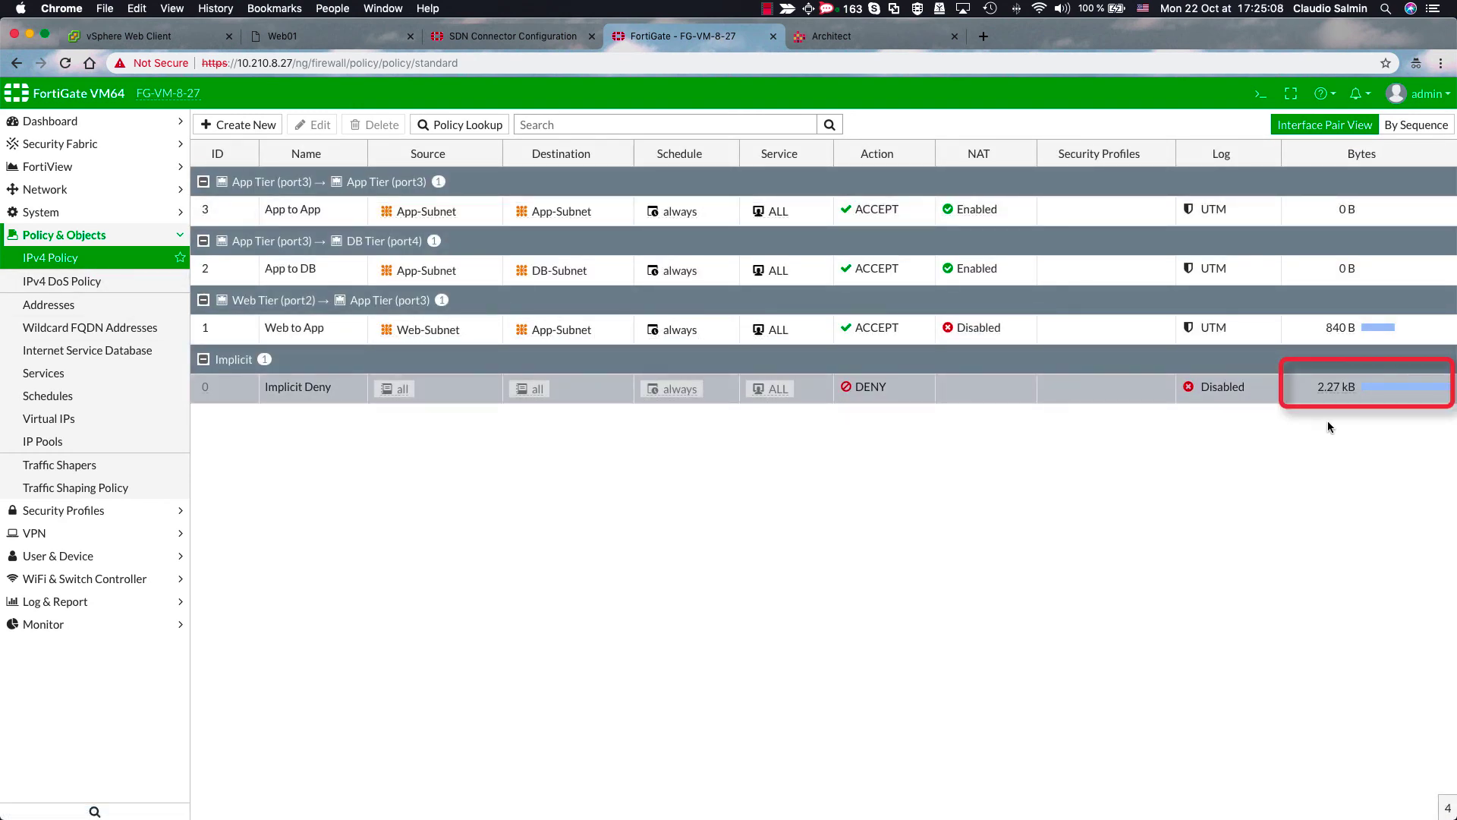
pyautogui.click(308, 38)
pyautogui.hotkey('ctrl', 'c')
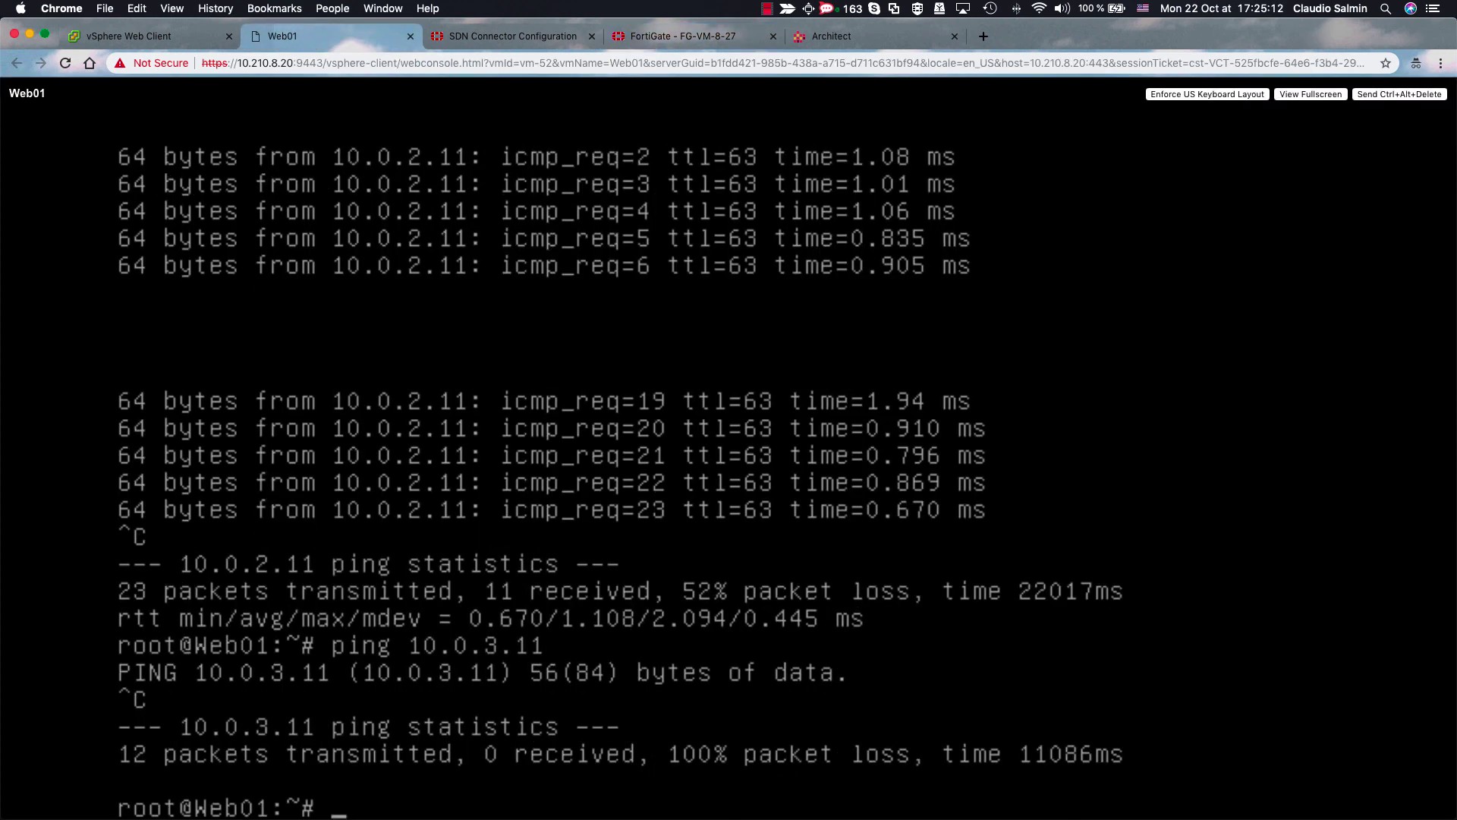
# - Ping 10.0.3.11 from App01's web console and get replies
pyautogui.click(125, 36)
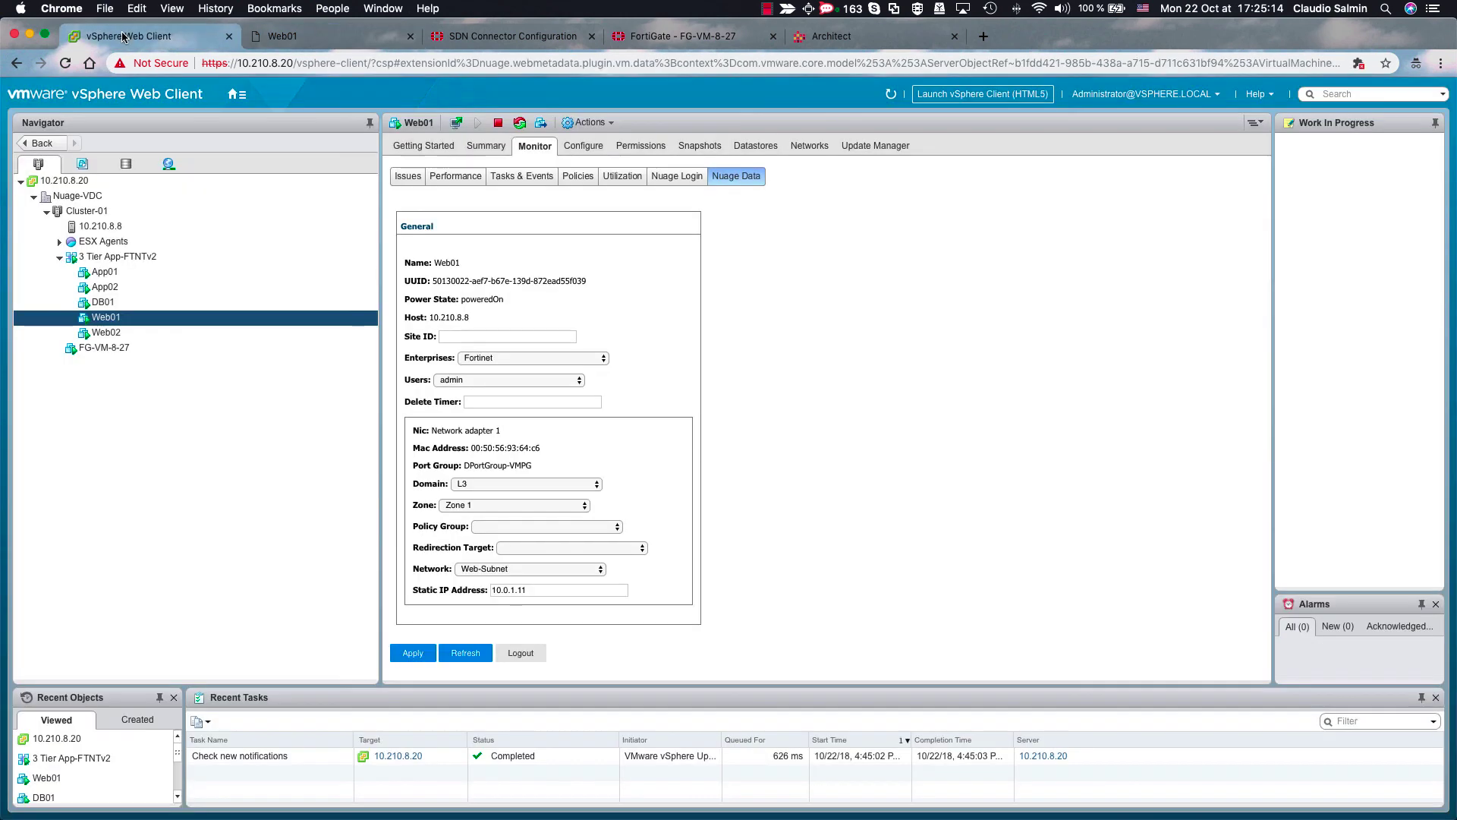
pyautogui.click(131, 275)
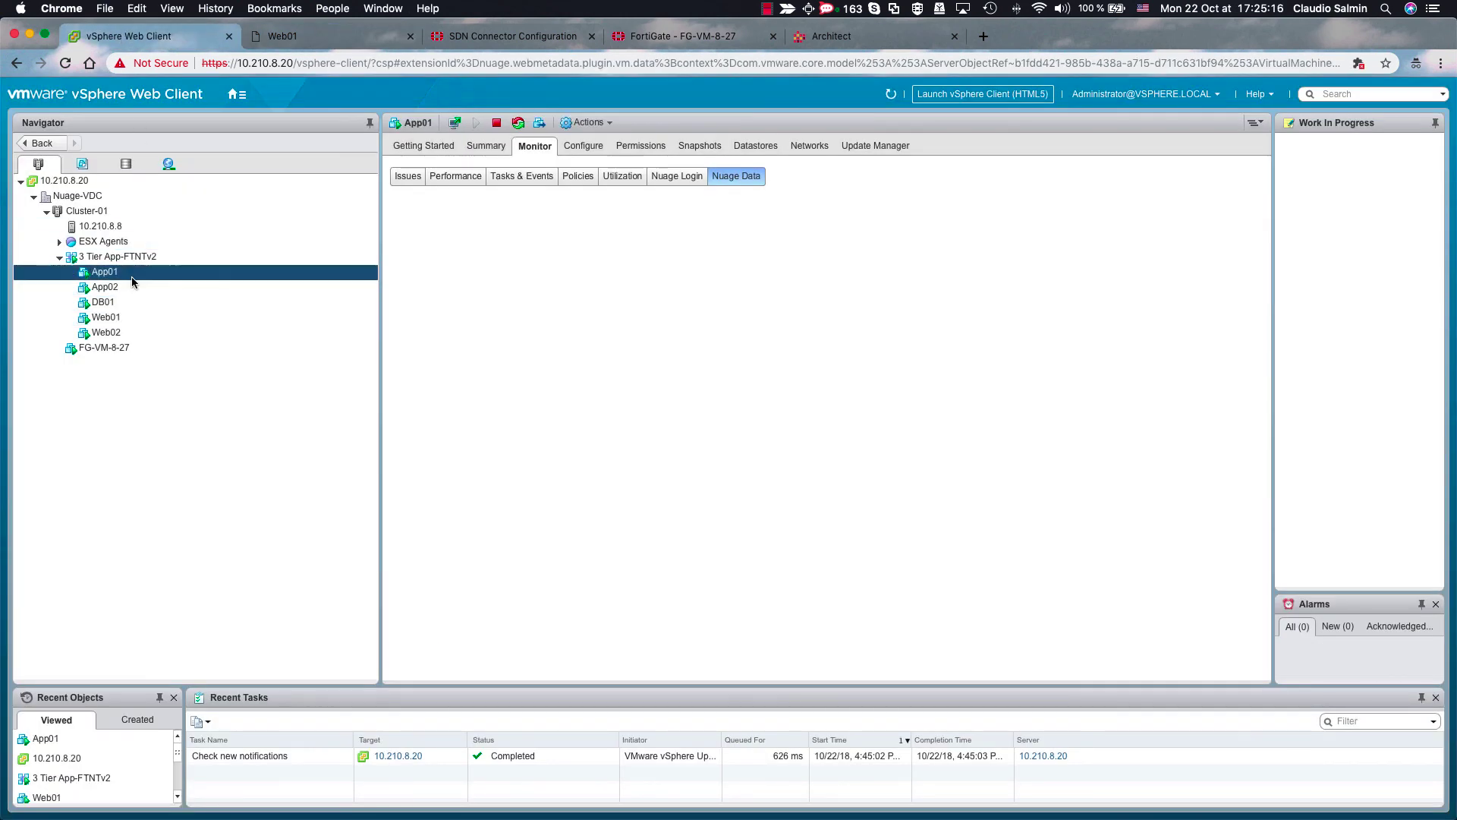
pyautogui.click(456, 124)
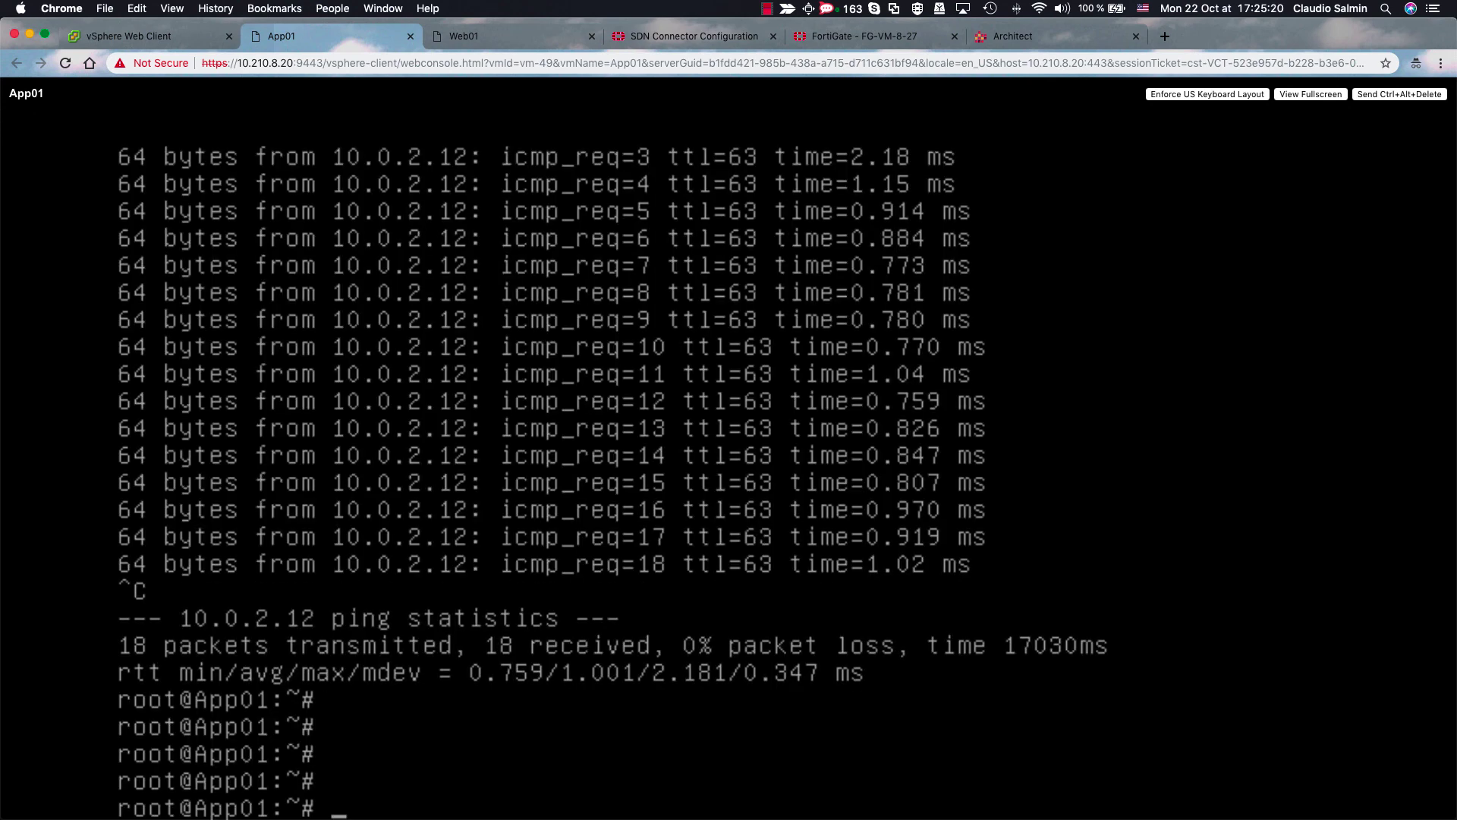
pyautogui.press('Return')
pyautogui.press('Return')
pyautogui.press('Return')
pyautogui.write('ping 10.0.')
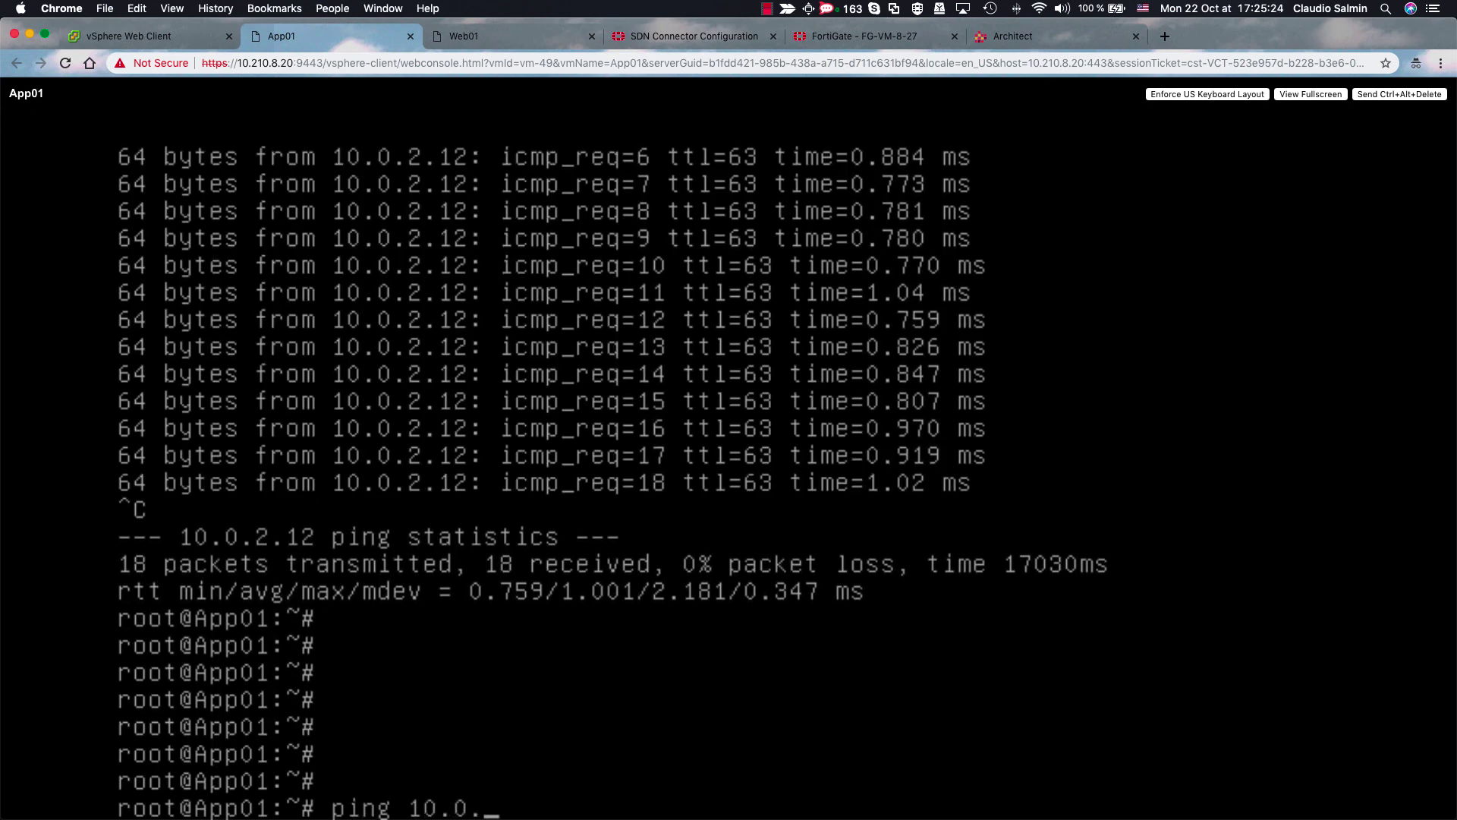
pyautogui.write('3.11')
pyautogui.press('Return')
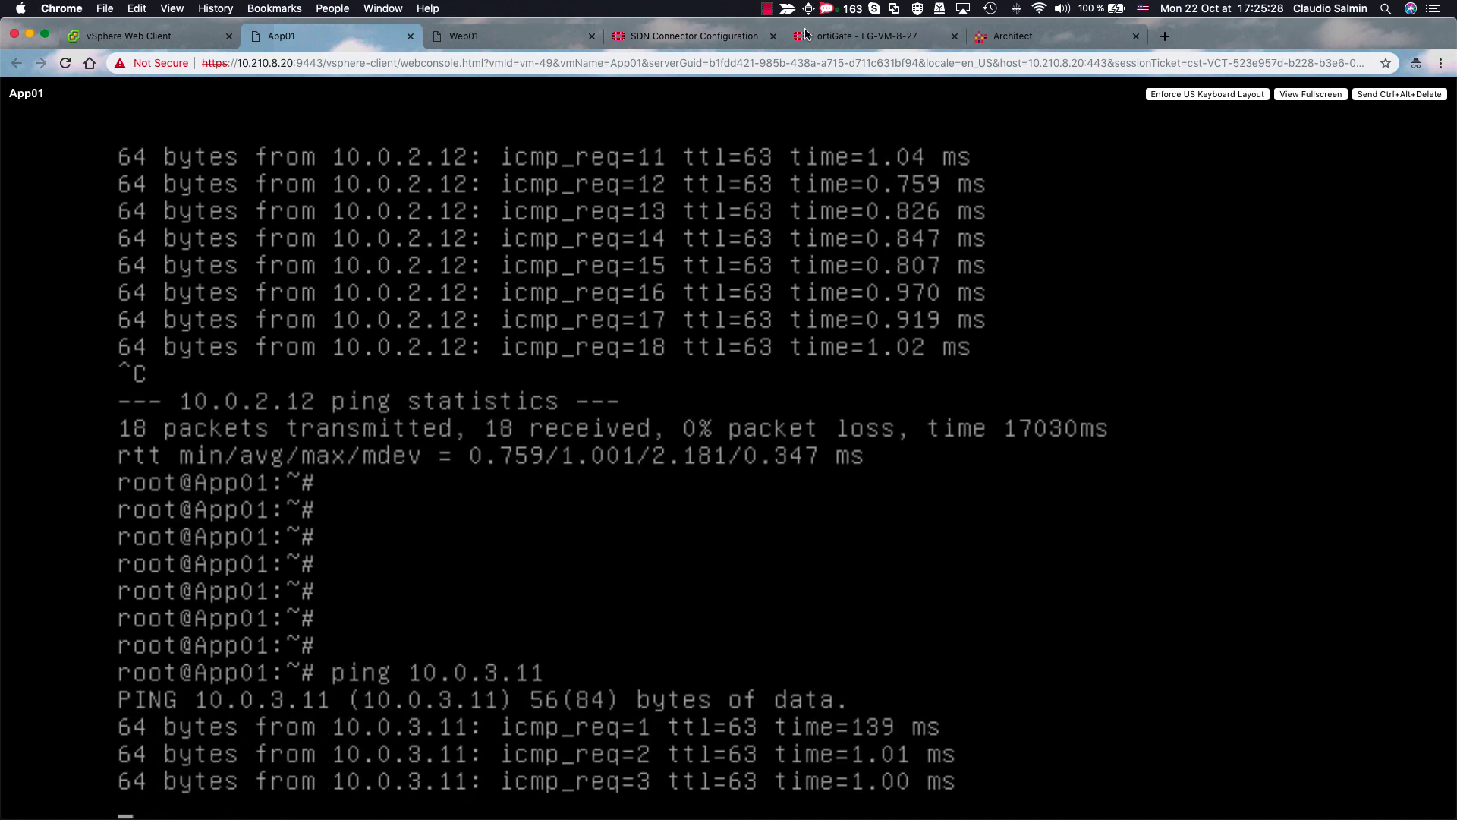
# - Refresh FortiGate's policy list to confirm the App to DB policy counts 1.01 kB
pyautogui.click(859, 36)
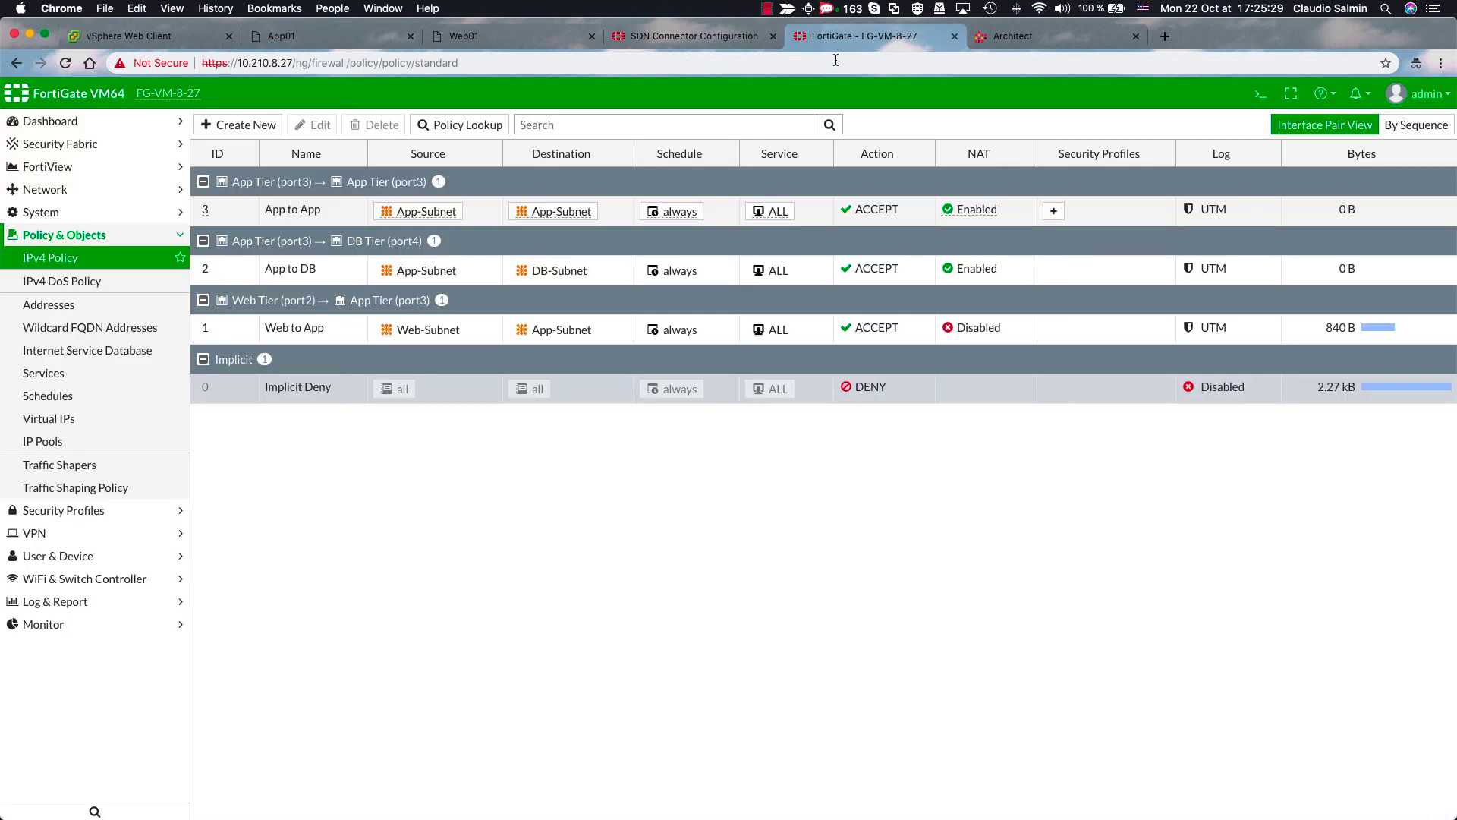
pyautogui.click(240, 269)
pyautogui.click(89, 259)
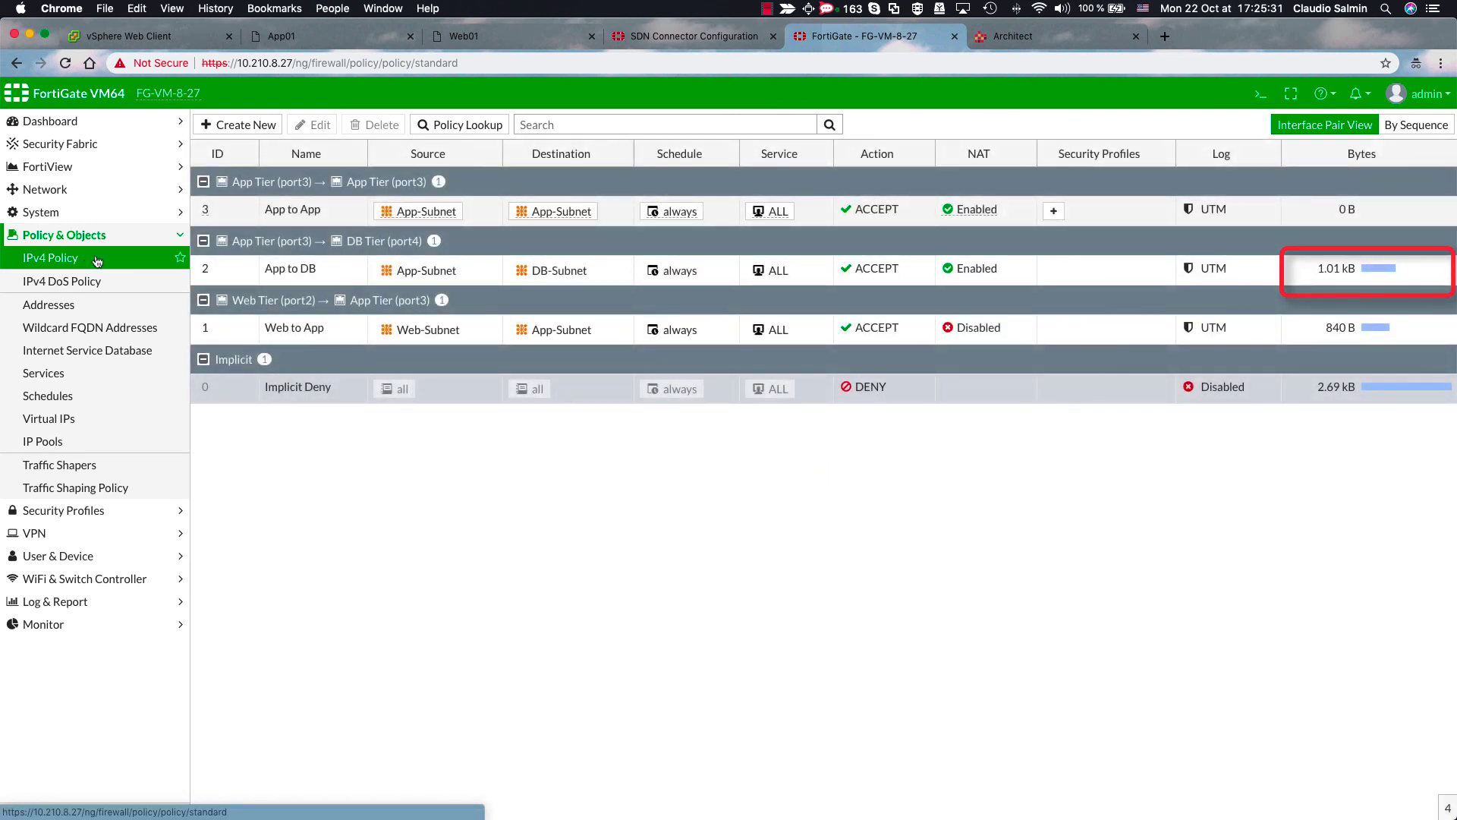
pyautogui.click(227, 266)
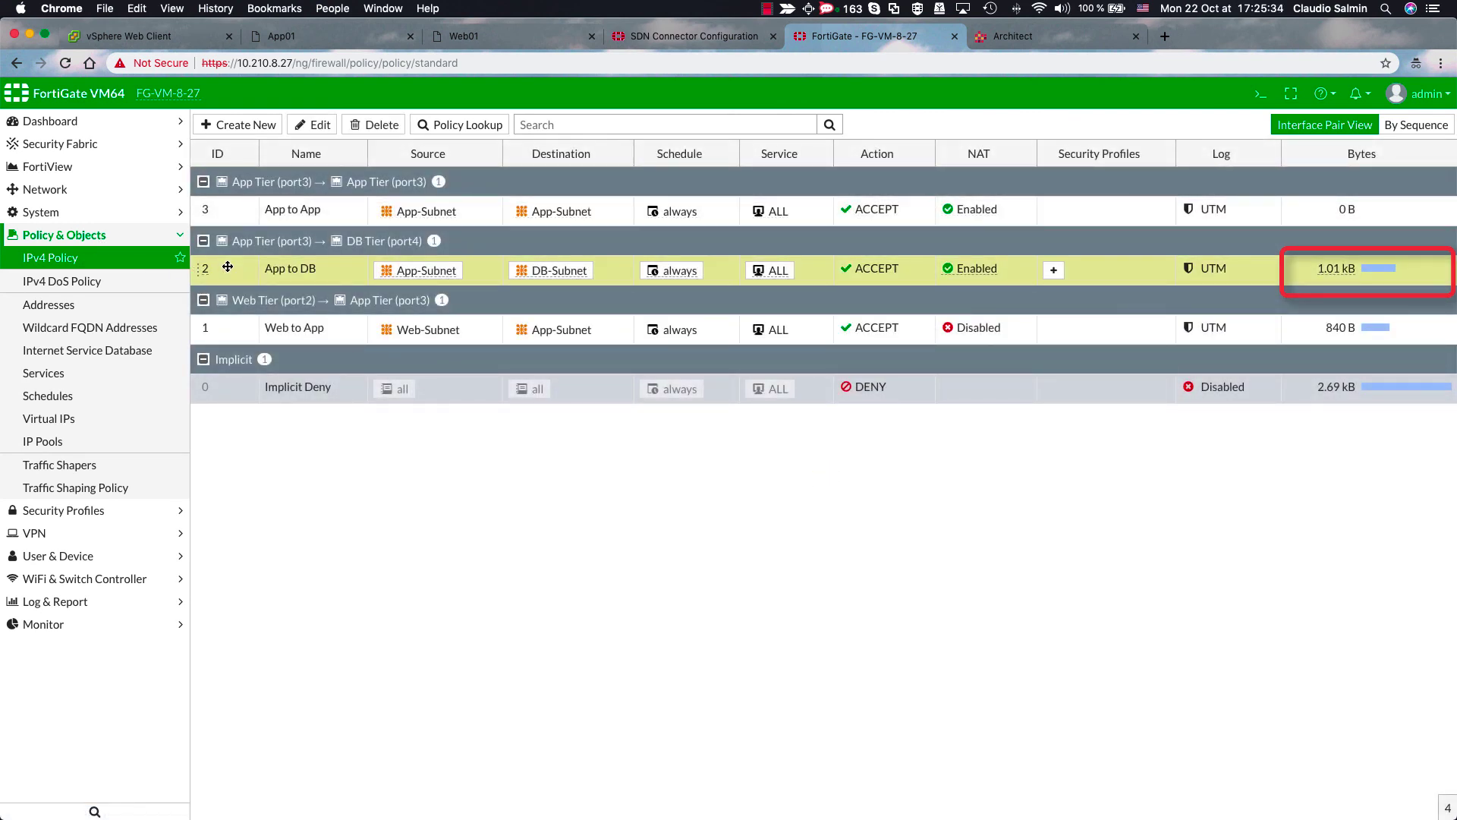
# - In App01's console, stop the ping to 10.0.3.11 and start pinging 10.0.2.12
pyautogui.click(330, 37)
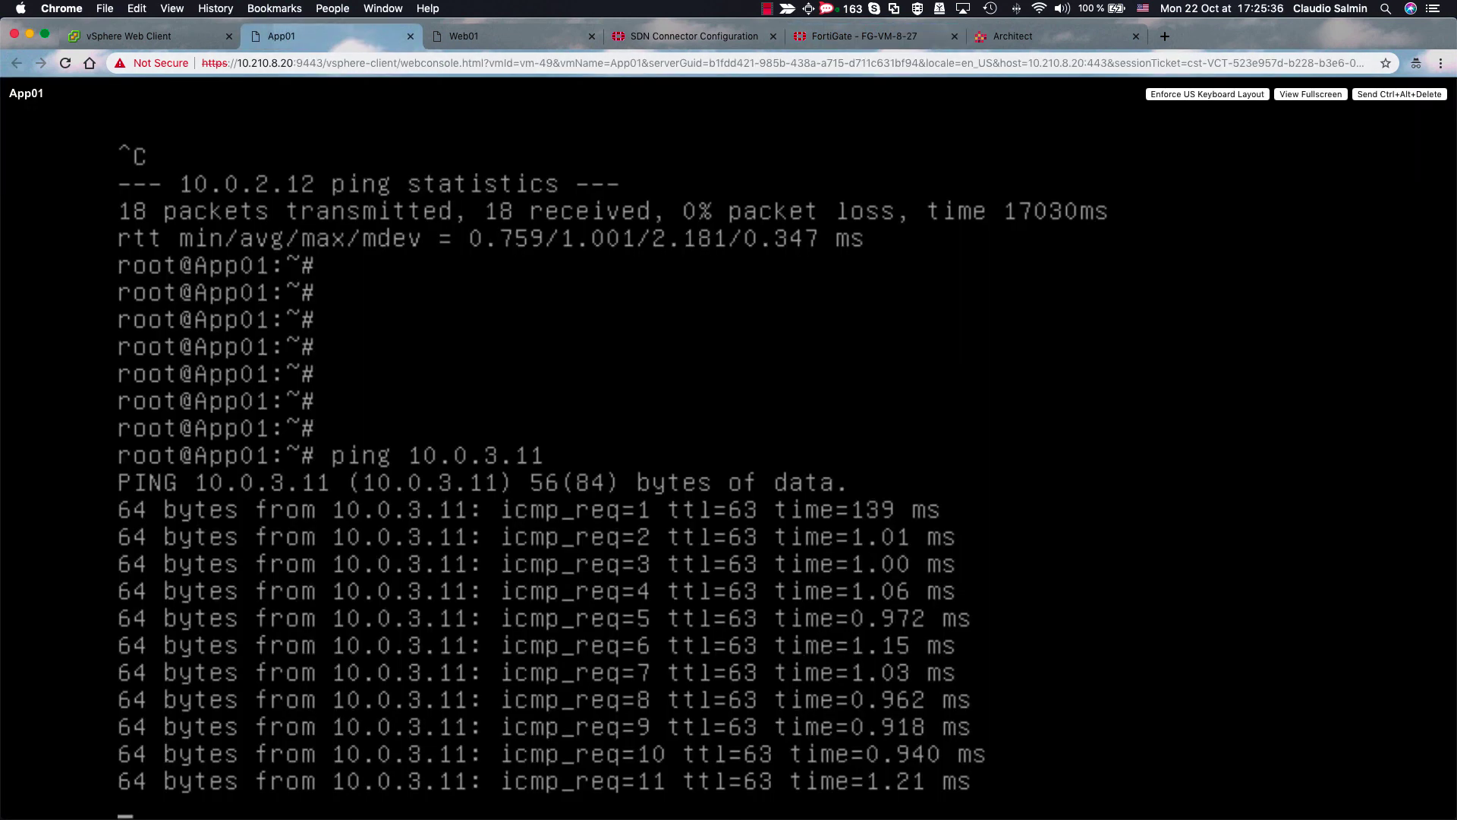
pyautogui.hotkey('ctrl', 'c')
pyautogui.press('Return')
pyautogui.press('Return')
pyautogui.press('Return')
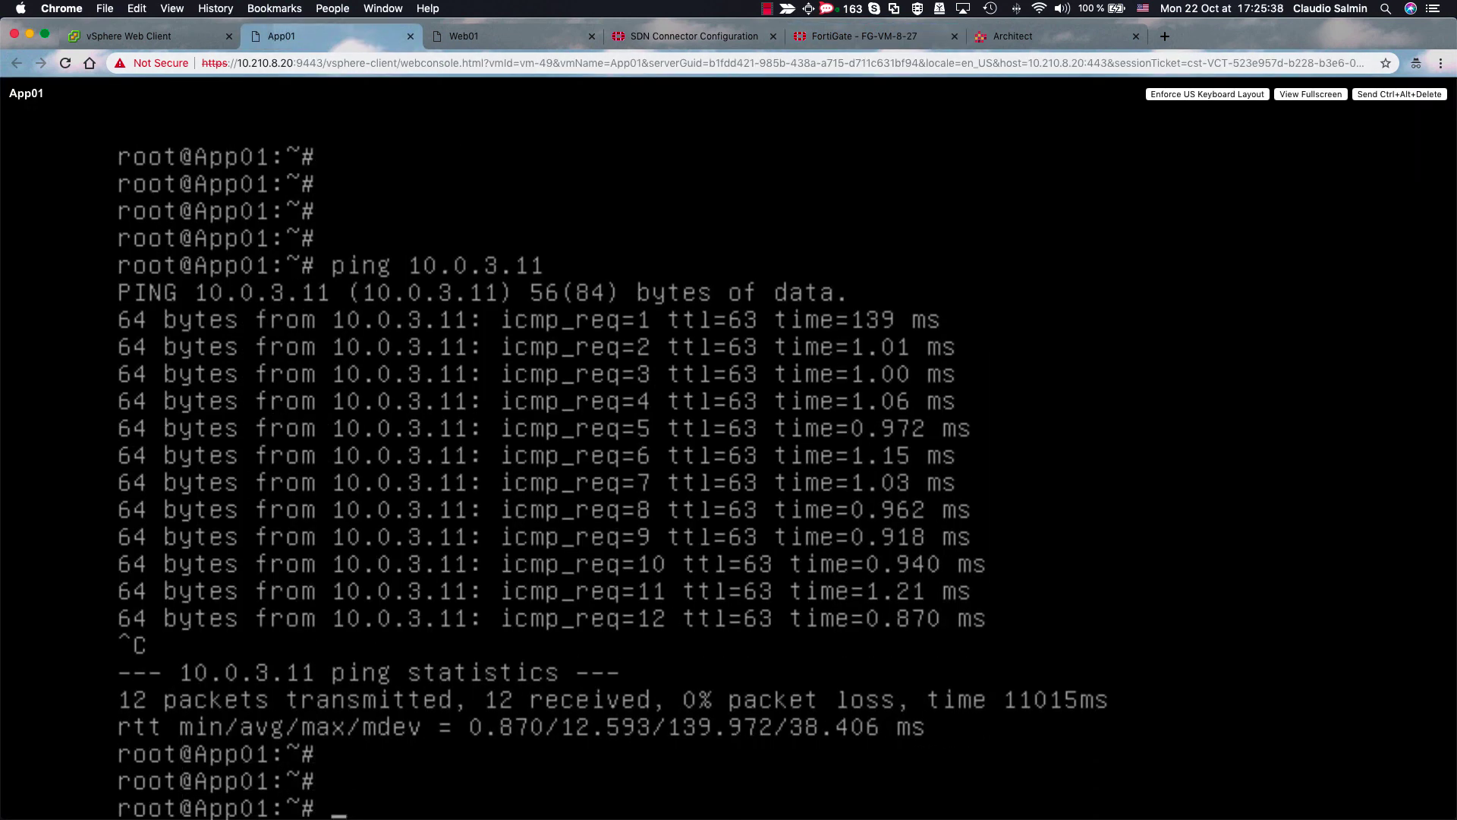
pyautogui.write('ping 10.')
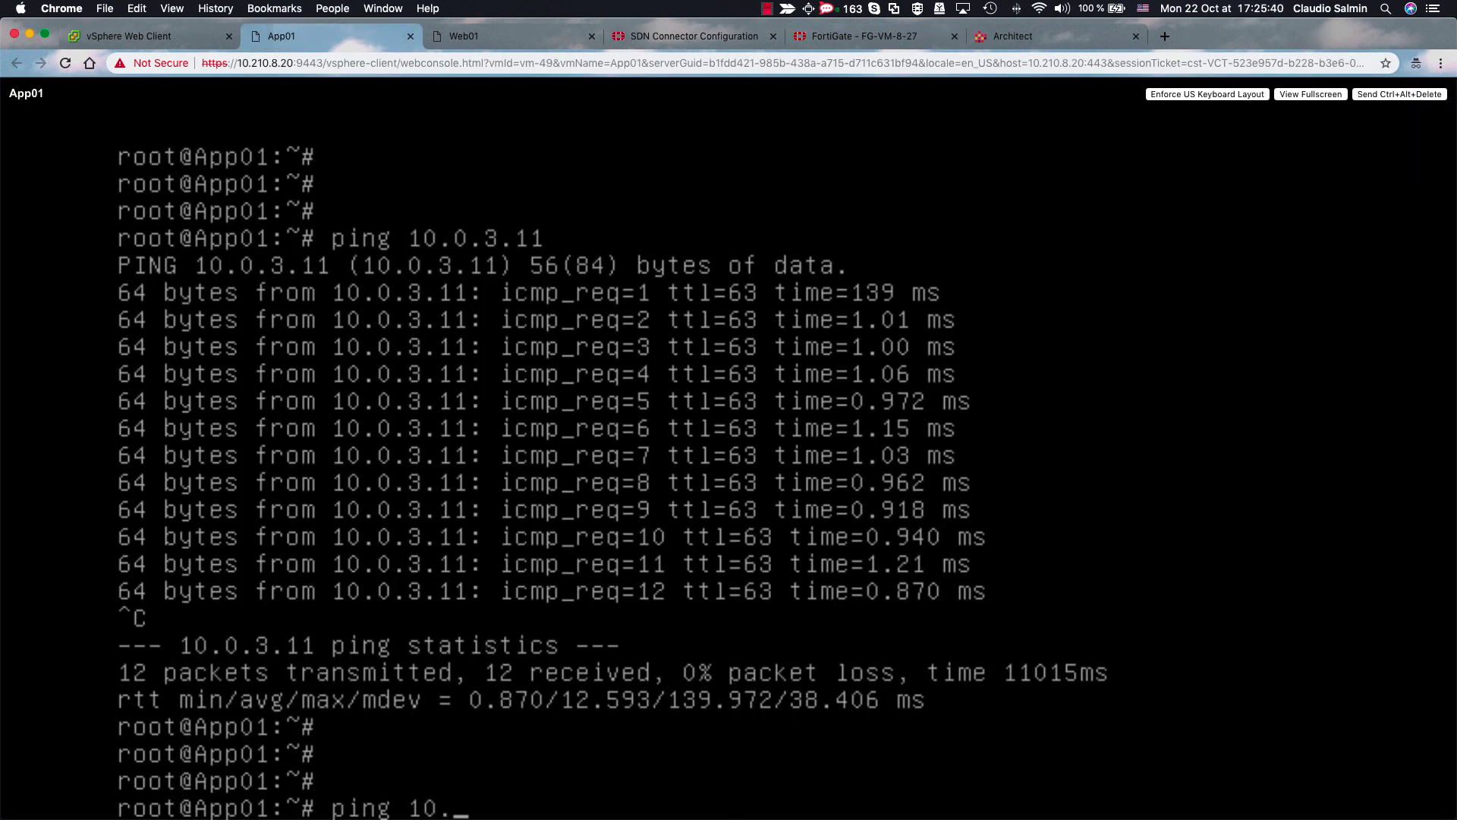
pyautogui.write('0.2.12')
pyautogui.press('Return')
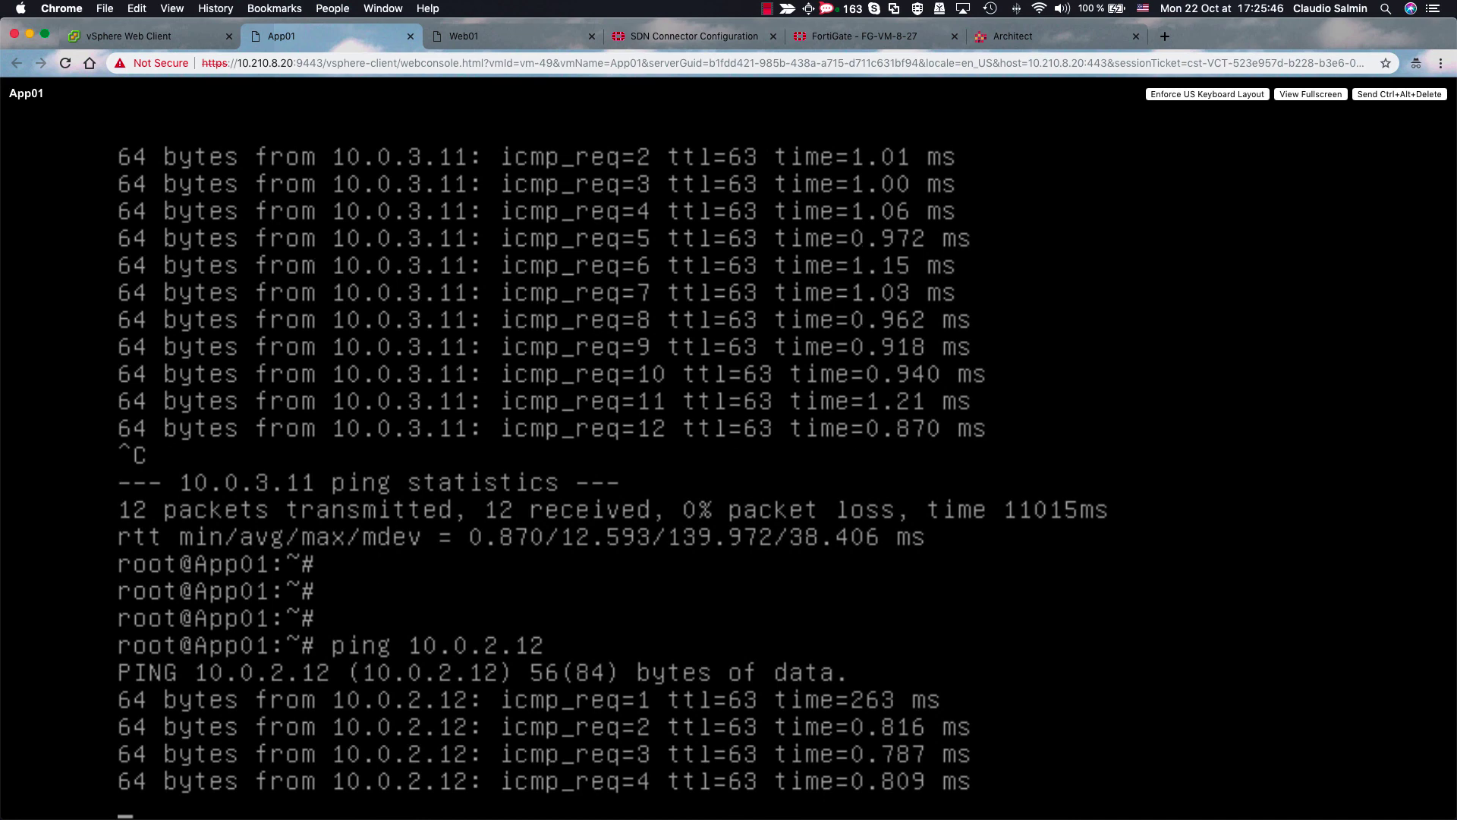
# - Select the App to App policy and reload the IPv4 Policy list to show 1.51 kB
pyautogui.click(871, 34)
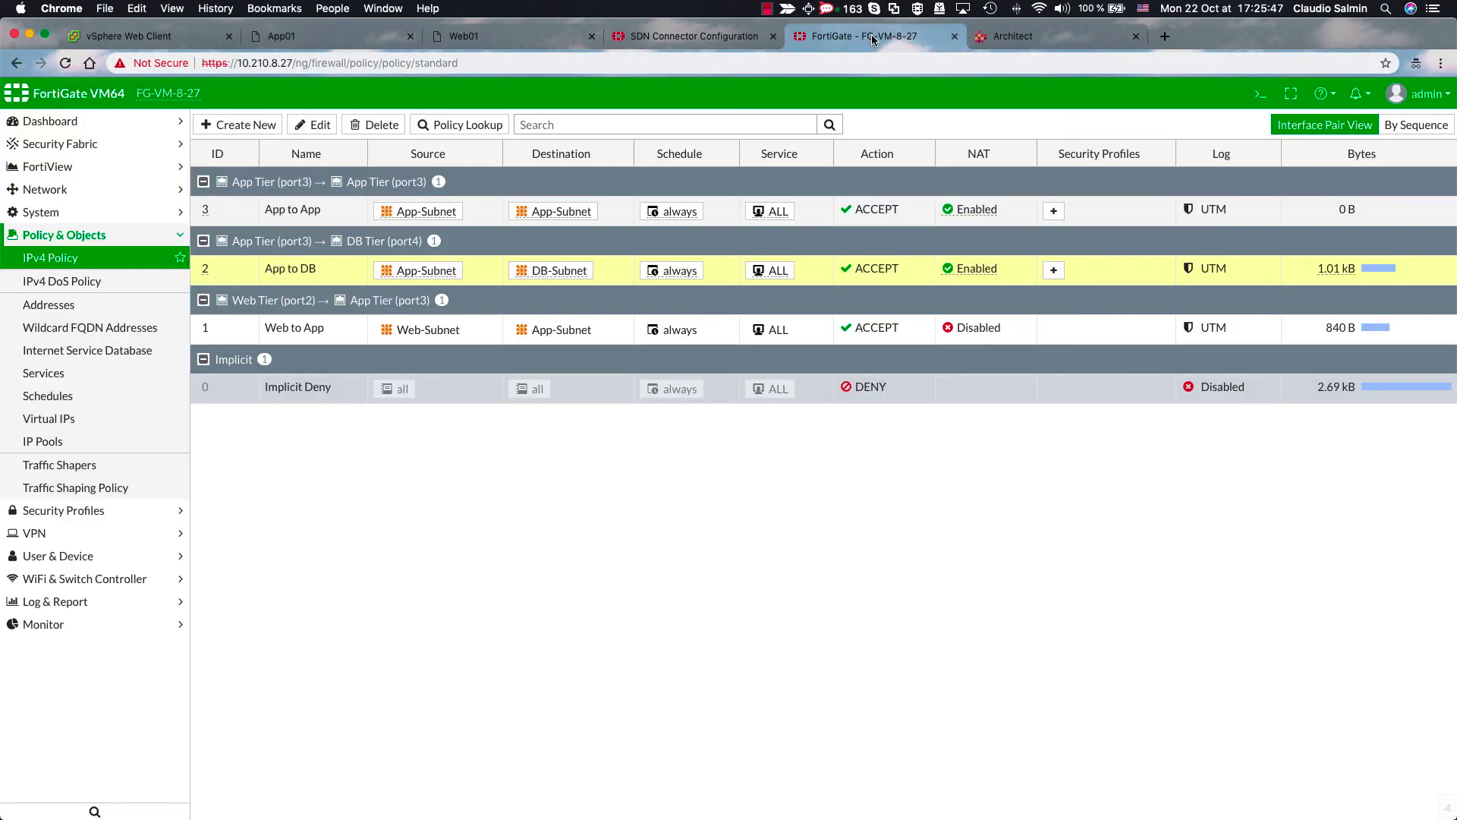
pyautogui.click(334, 214)
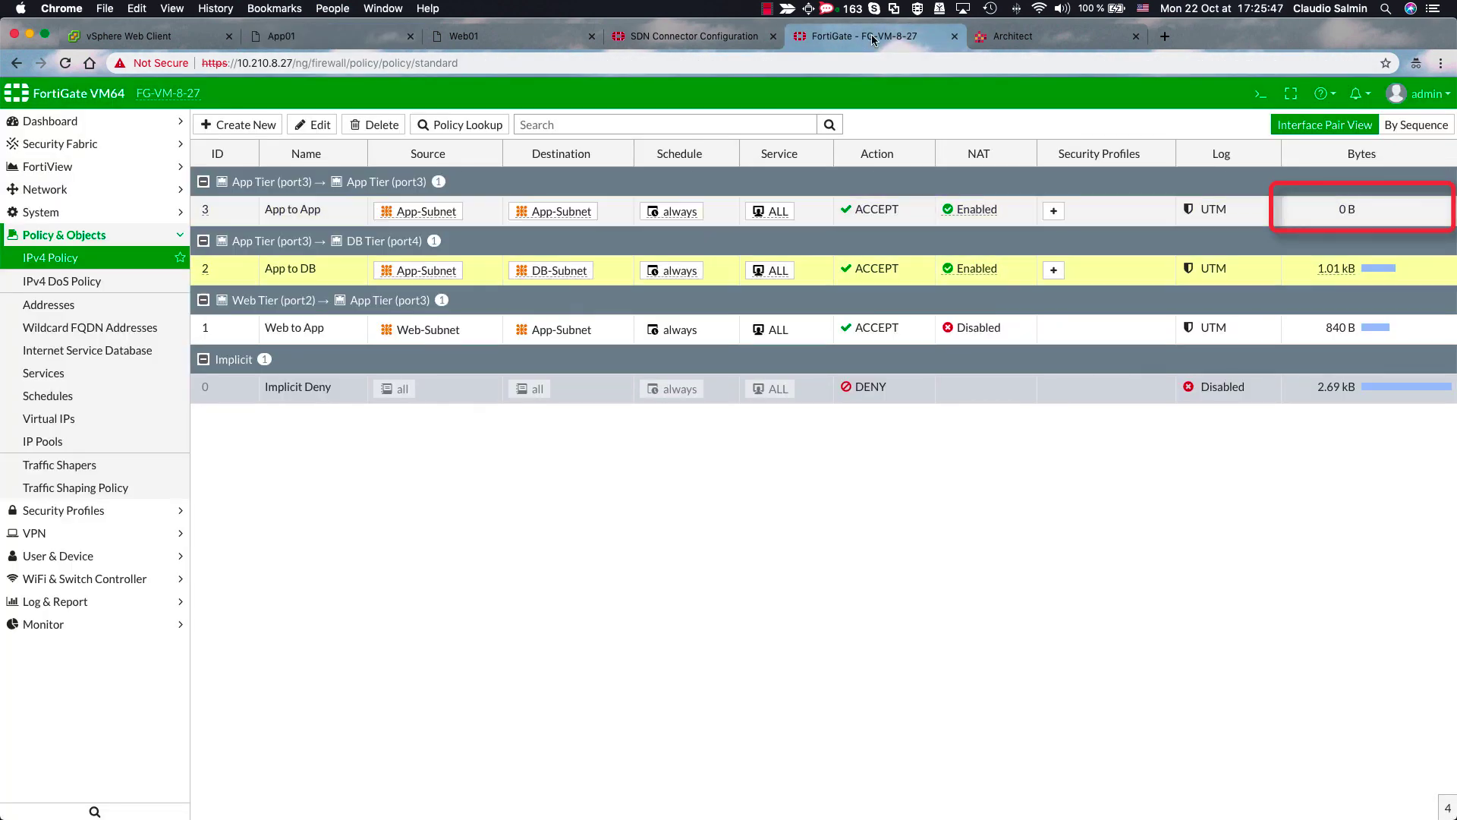
pyautogui.click(338, 216)
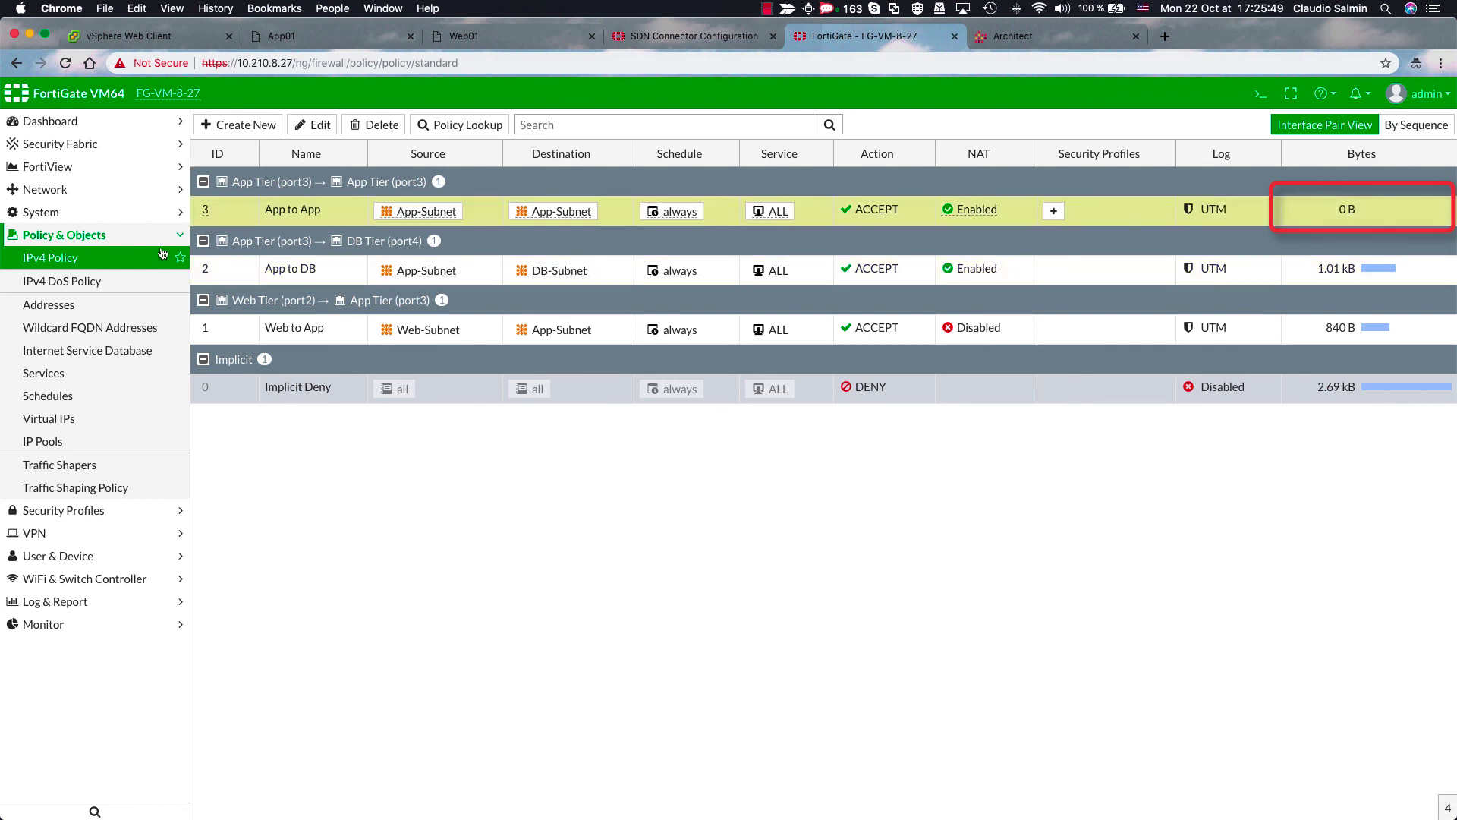
pyautogui.click(113, 263)
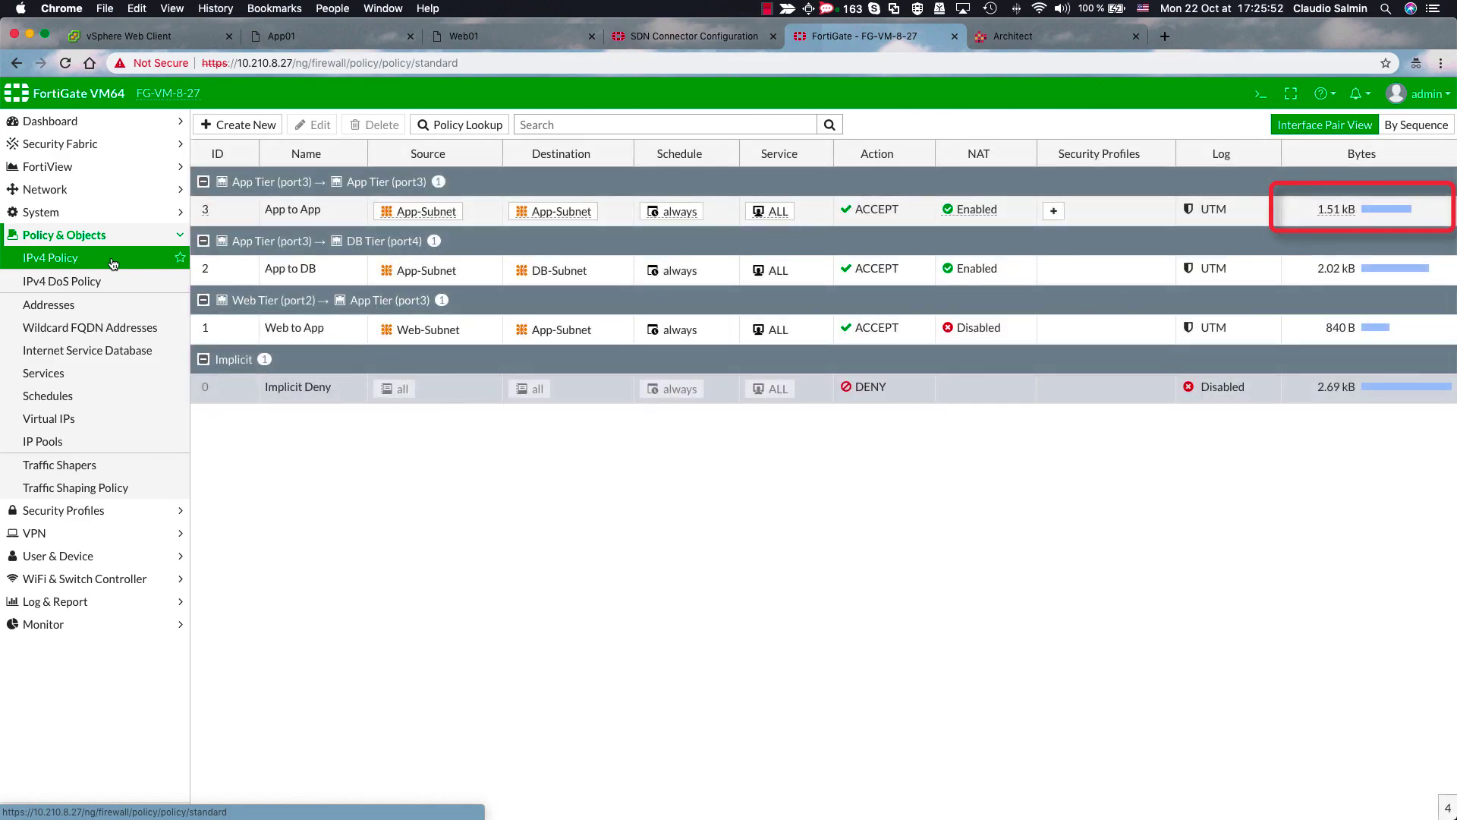